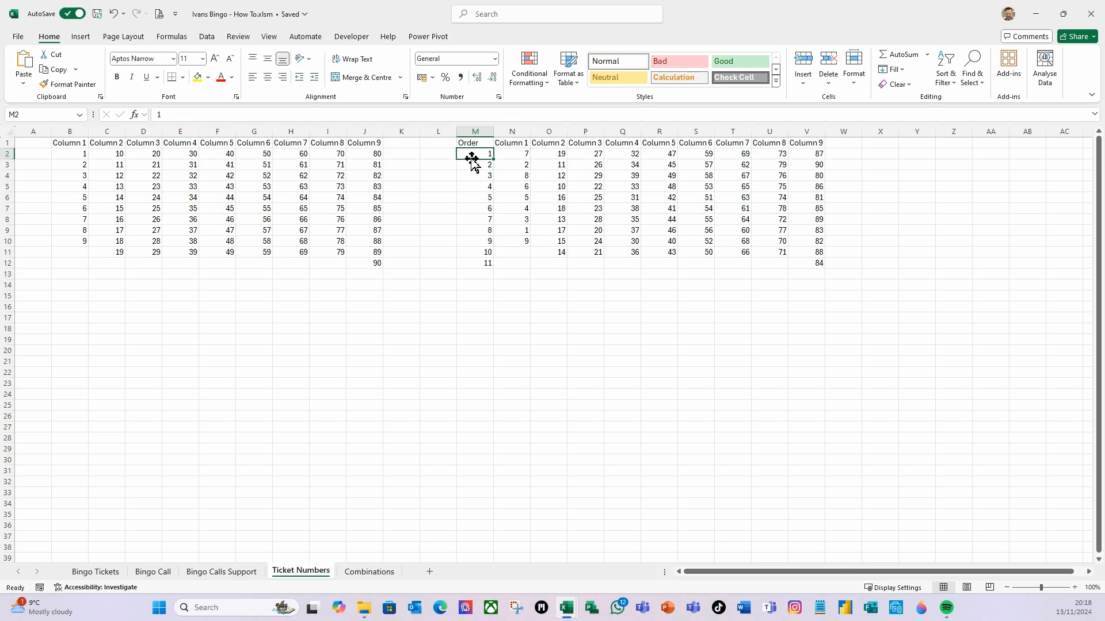
Copy the ticket number block M1:V12 and paste a duplicate starting at cell X1
drag(467, 144, 818, 263)
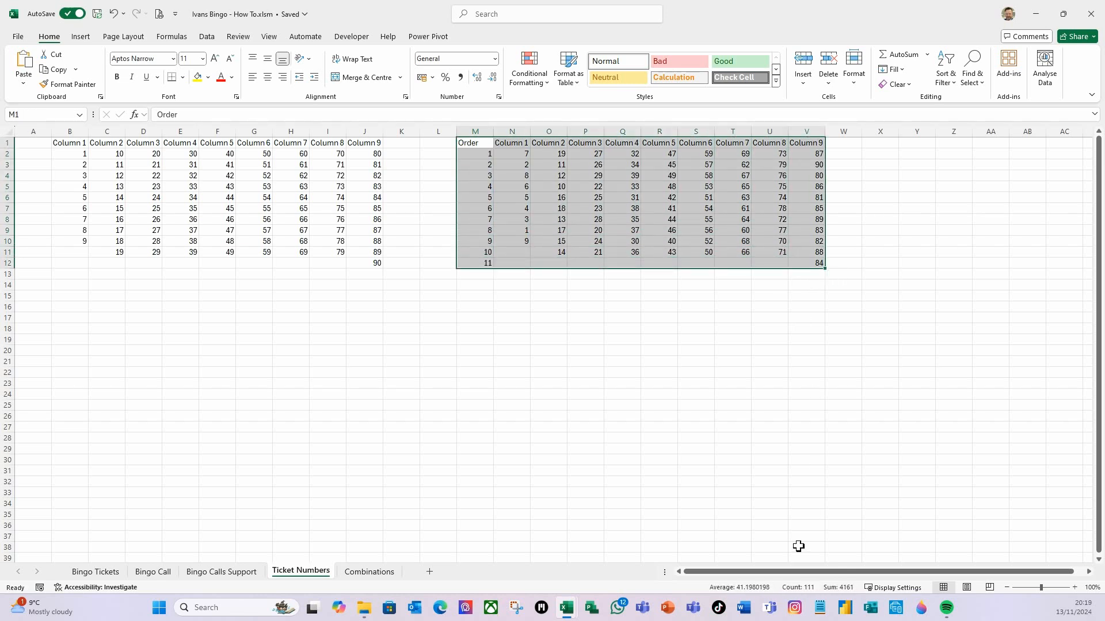
key(ctrl+c)
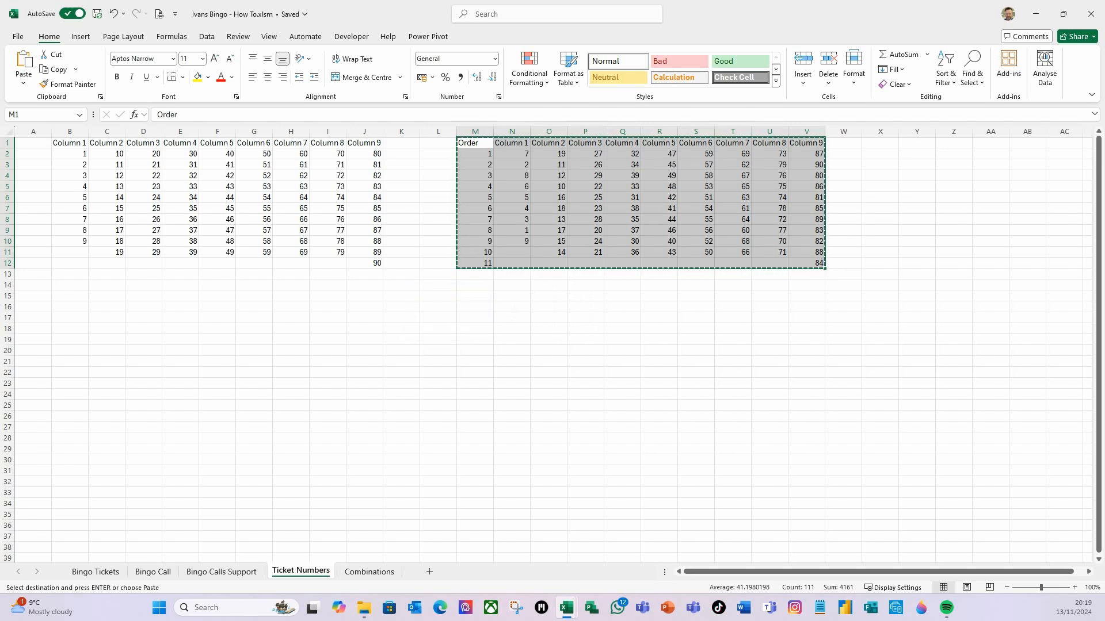
key(ctrl+n)
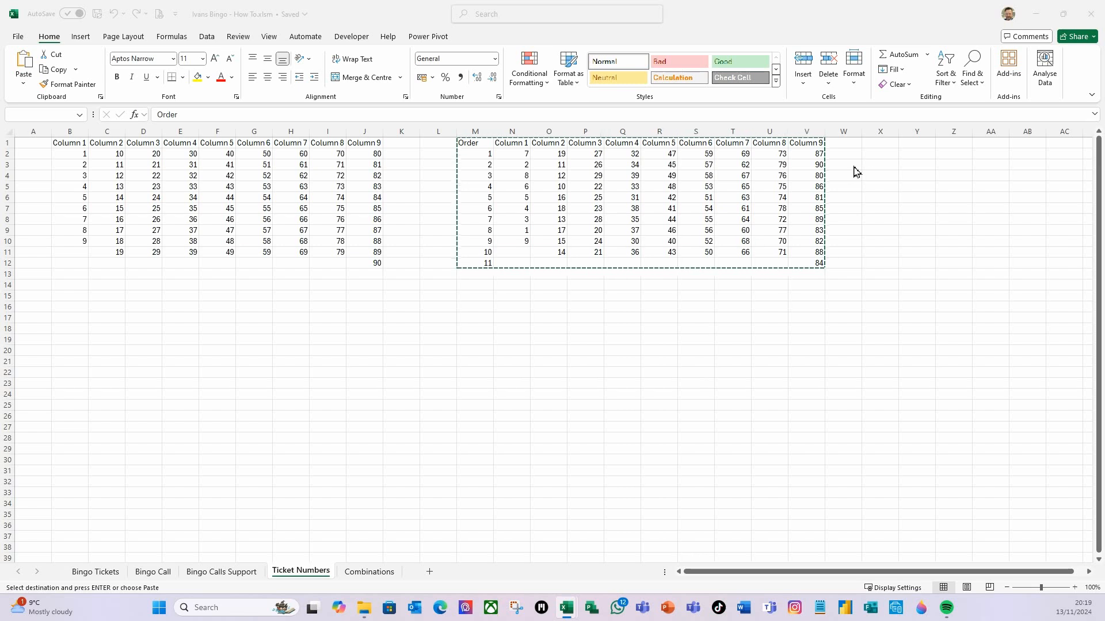
click(881, 144)
mouse_move(960, 619)
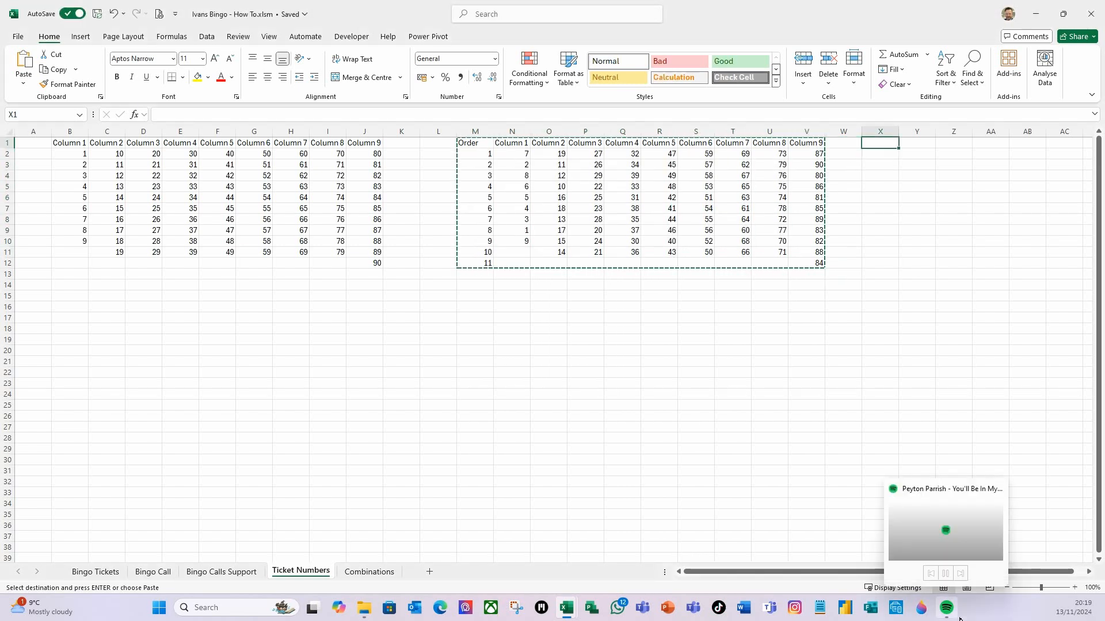
key(ctrl+v)
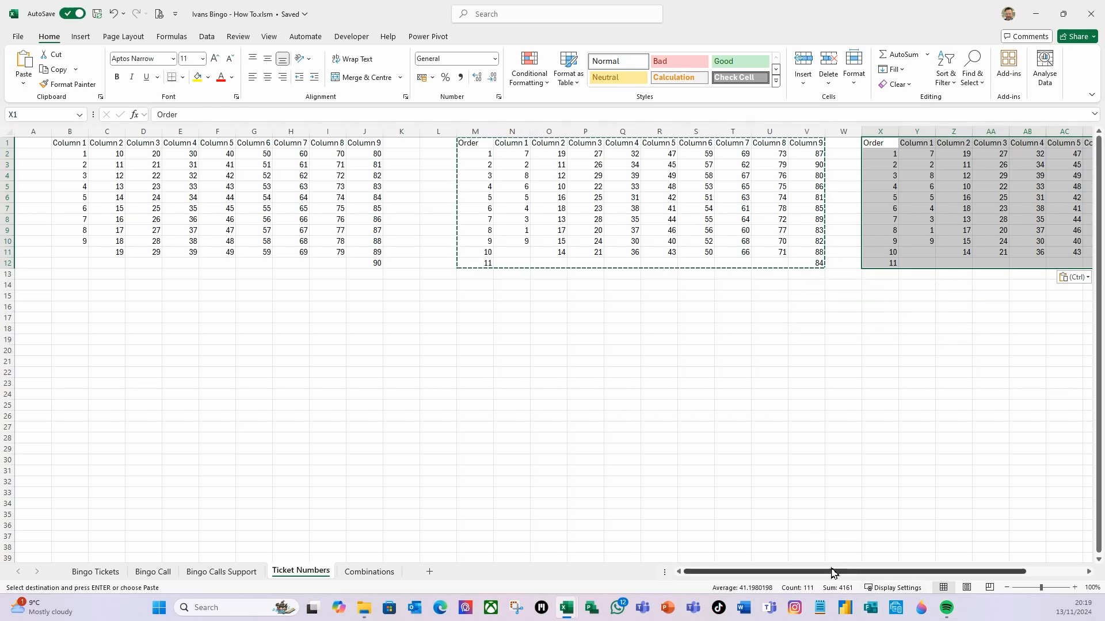
Paste another copy of the ticket number block starting at cell AI1
drag(815, 576, 951, 572)
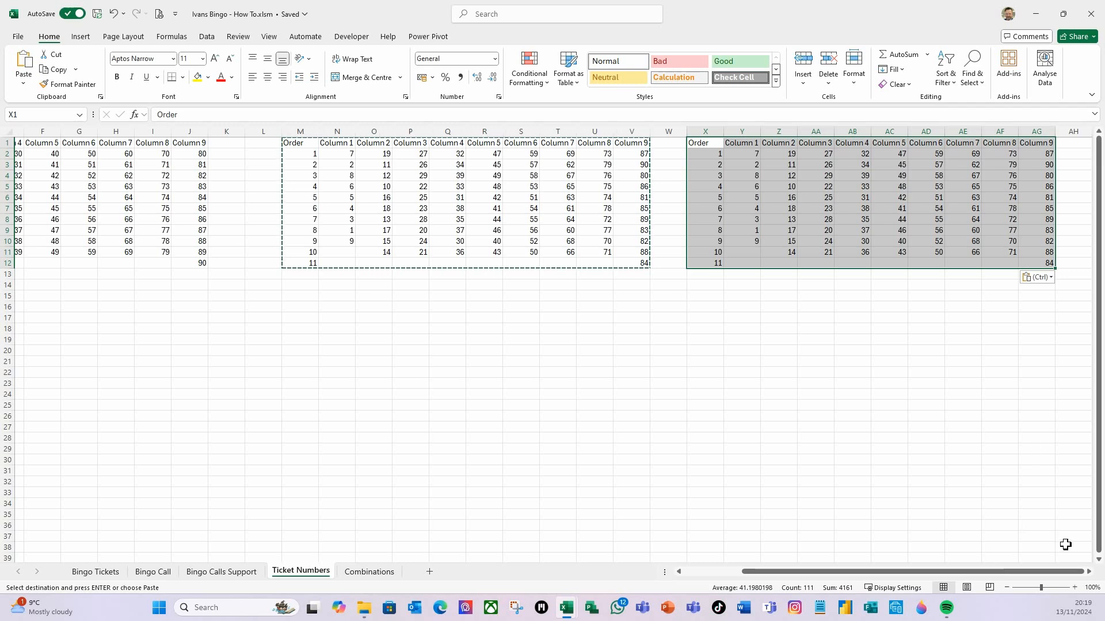
click(1088, 573)
click(1088, 572)
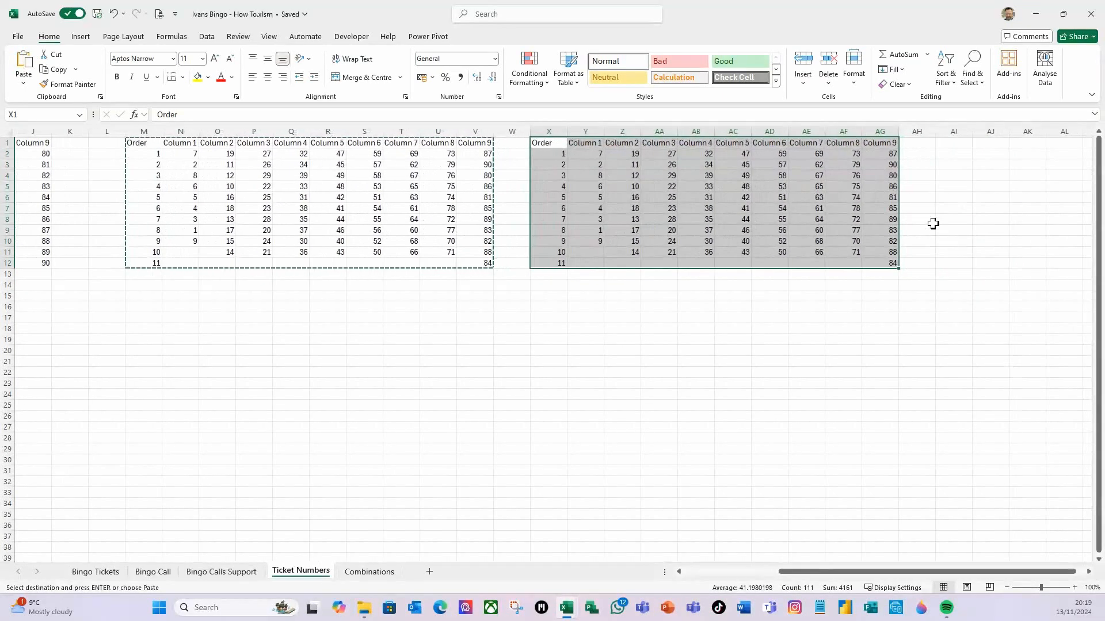
click(964, 141)
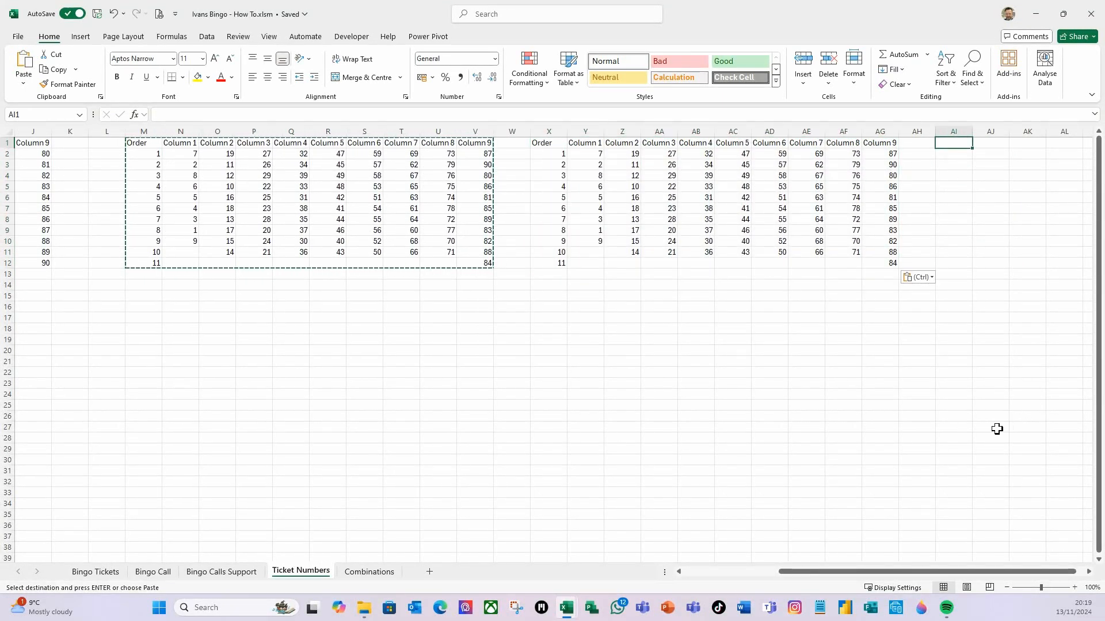
key(ctrl+v)
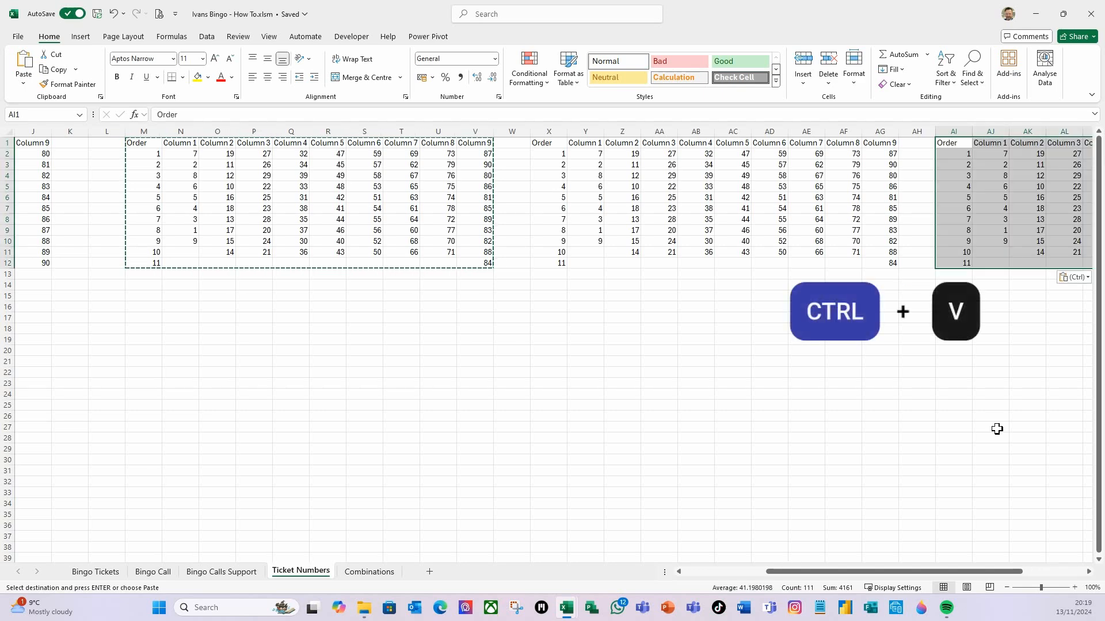
Paste a fourth copy of the ticket number block starting at cell AT1
click(1089, 572)
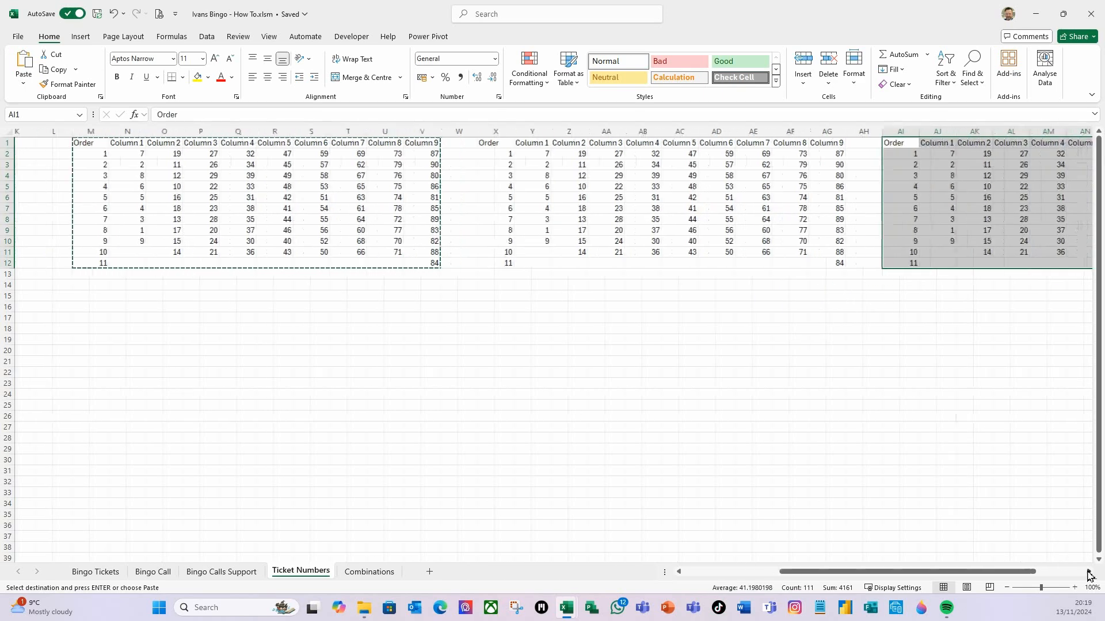
click(1086, 572)
click(1087, 572)
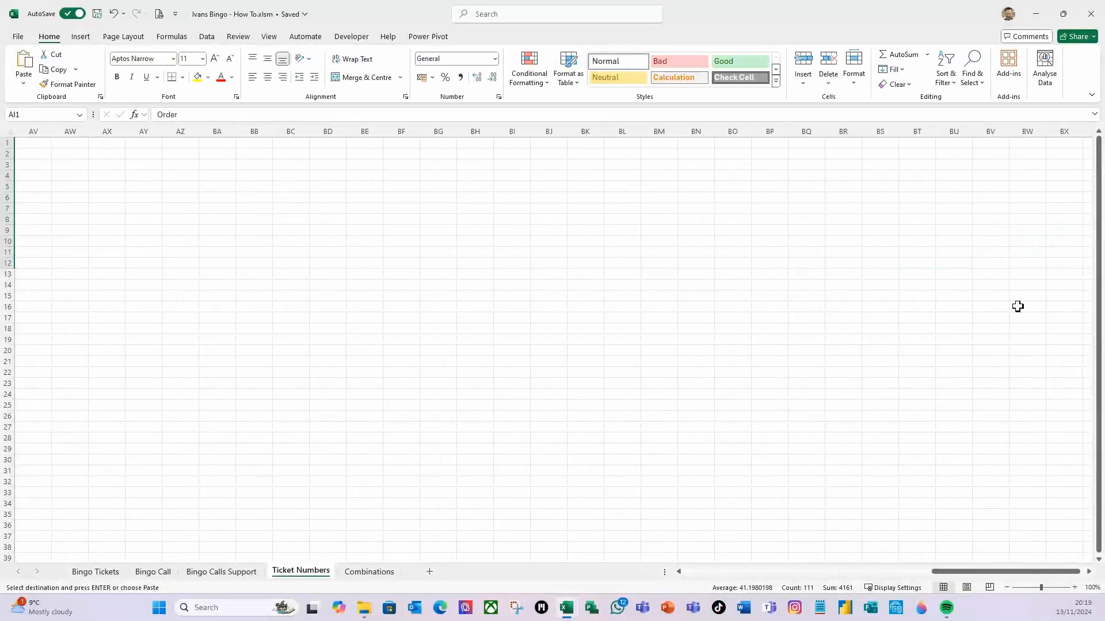
click(679, 572)
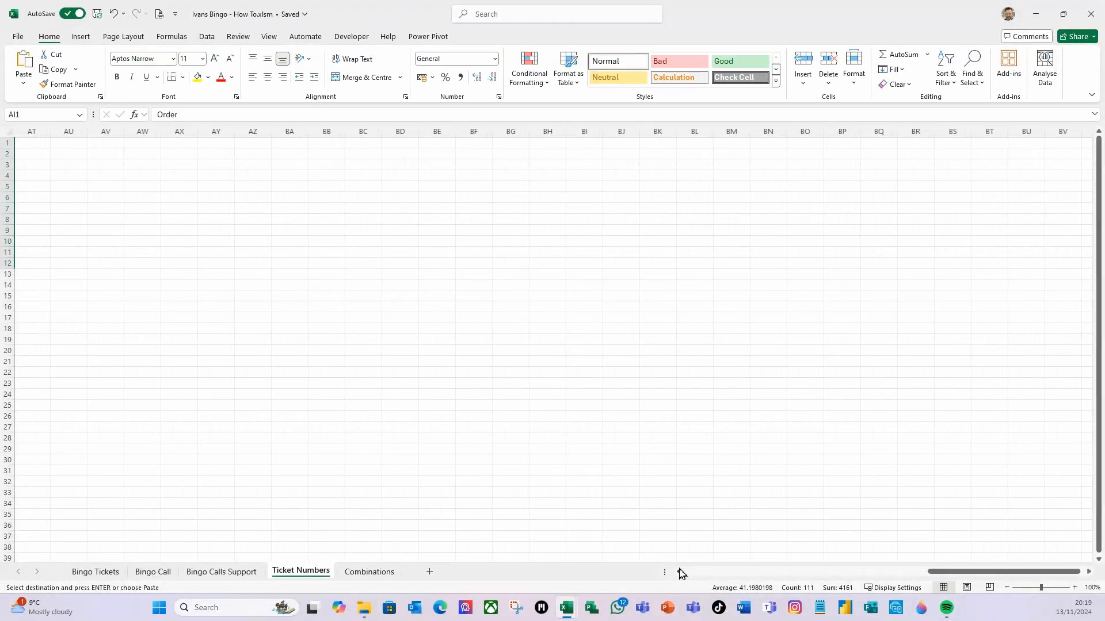
click(679, 572)
click(679, 572)
click(135, 144)
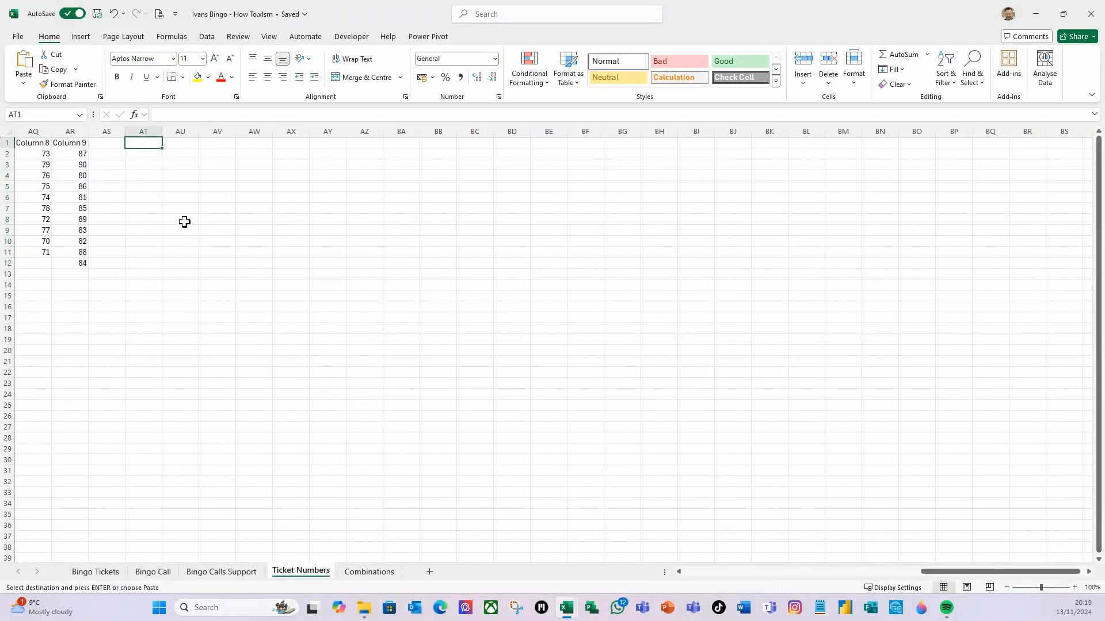
key(ctrl+v)
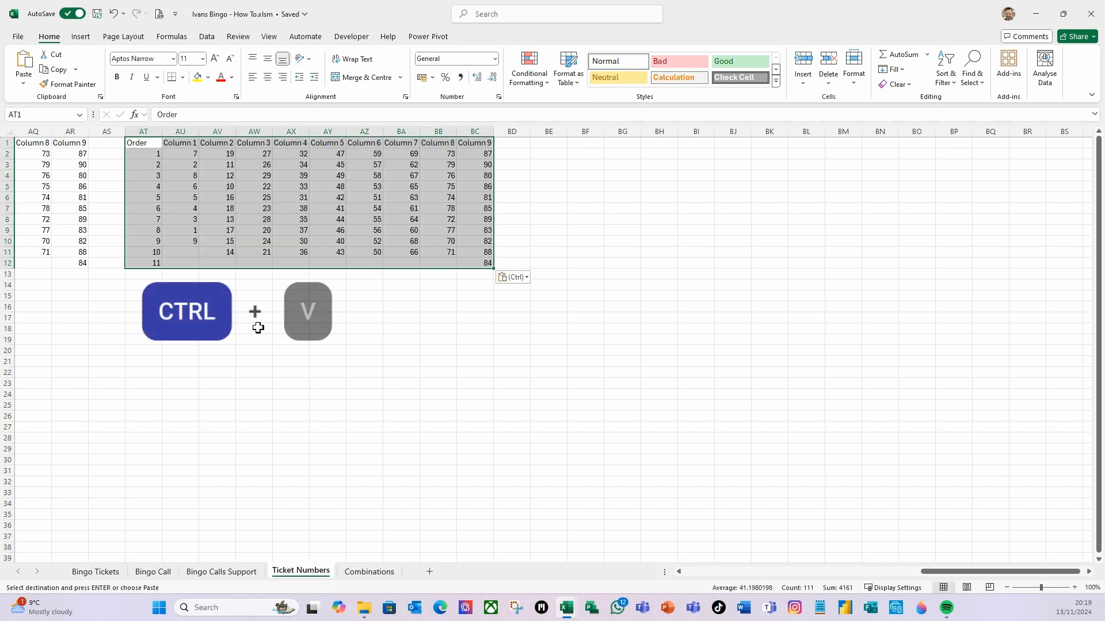
Cancel the copy mode and recalculate the workbook three times to regenerate the random ticket numbers
drag(986, 572, 889, 576)
click(747, 459)
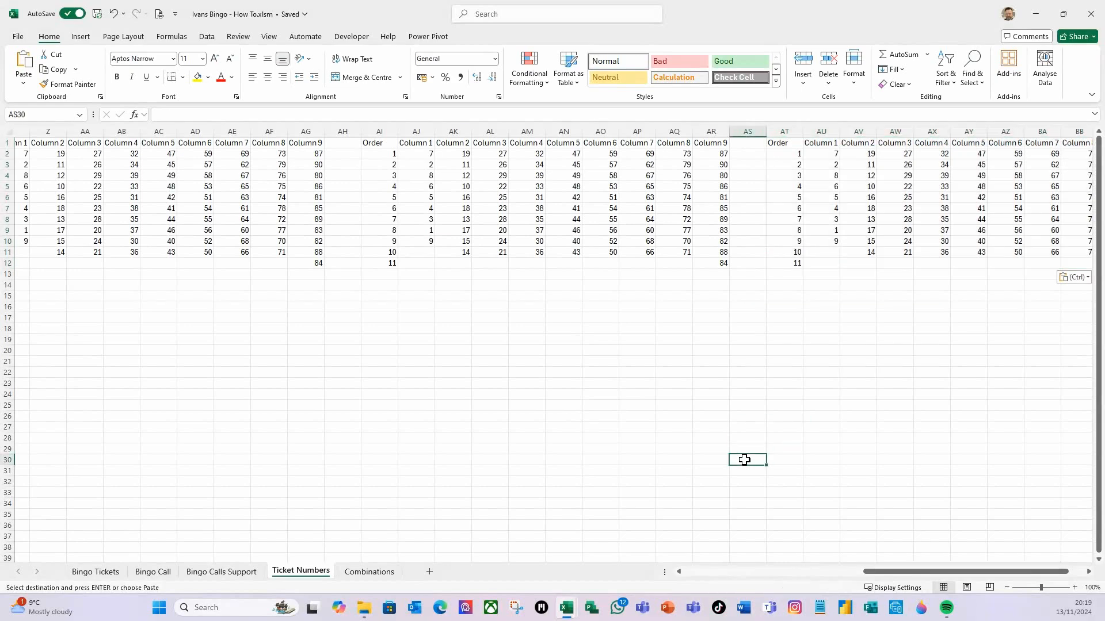
key(Escape)
key(F9)
key(F9)
key(F9)
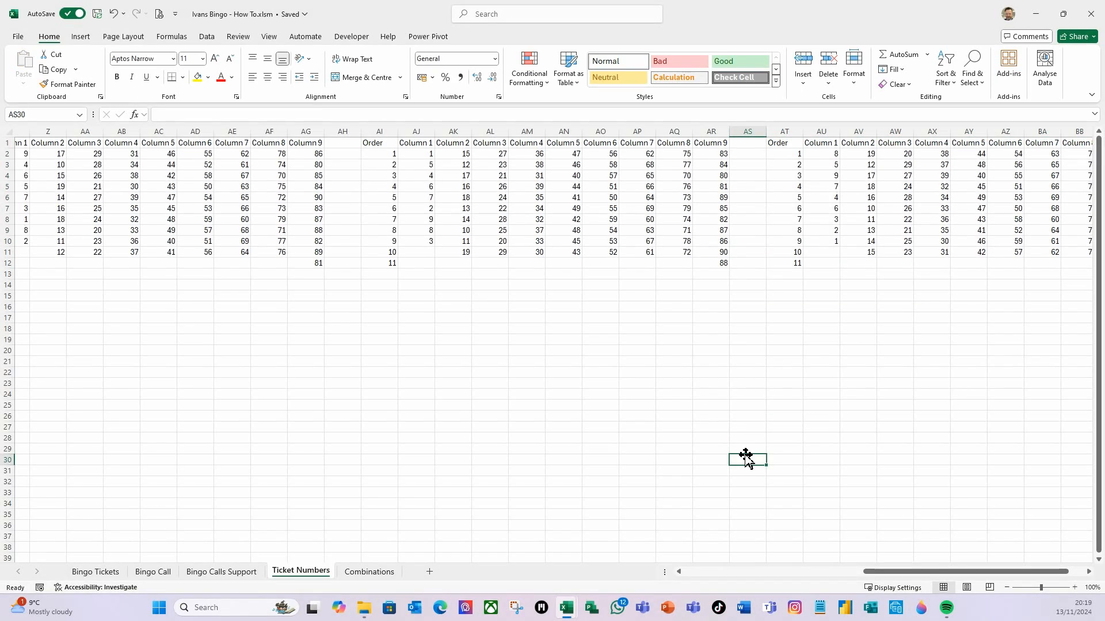
Select the first ticket block M2:V12 and inspect its range name in the Name Box
drag(912, 574, 698, 578)
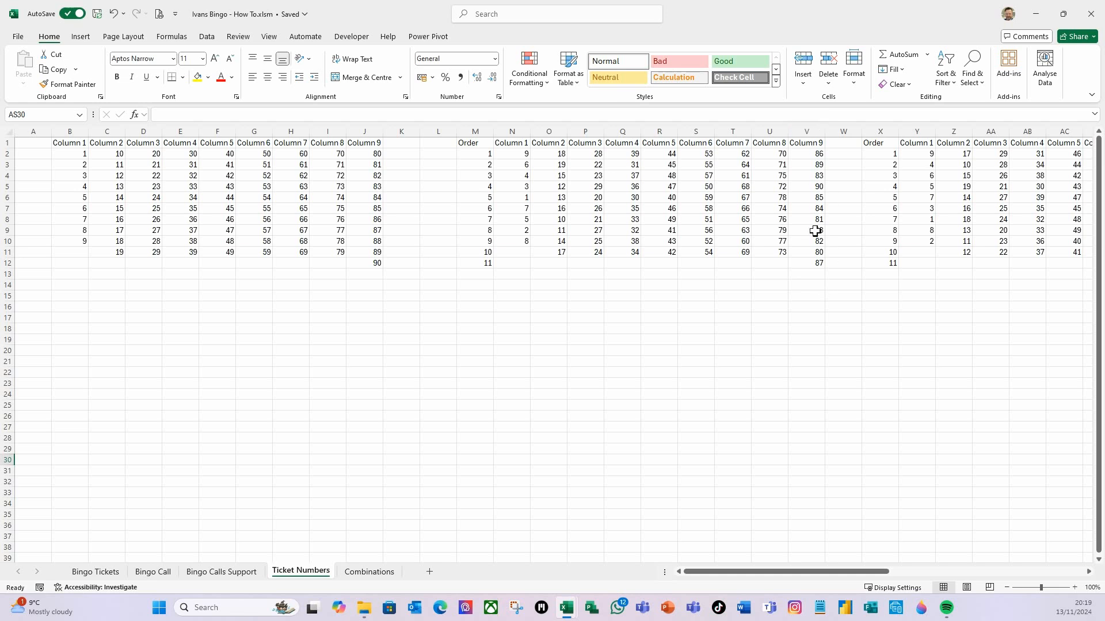
click(624, 382)
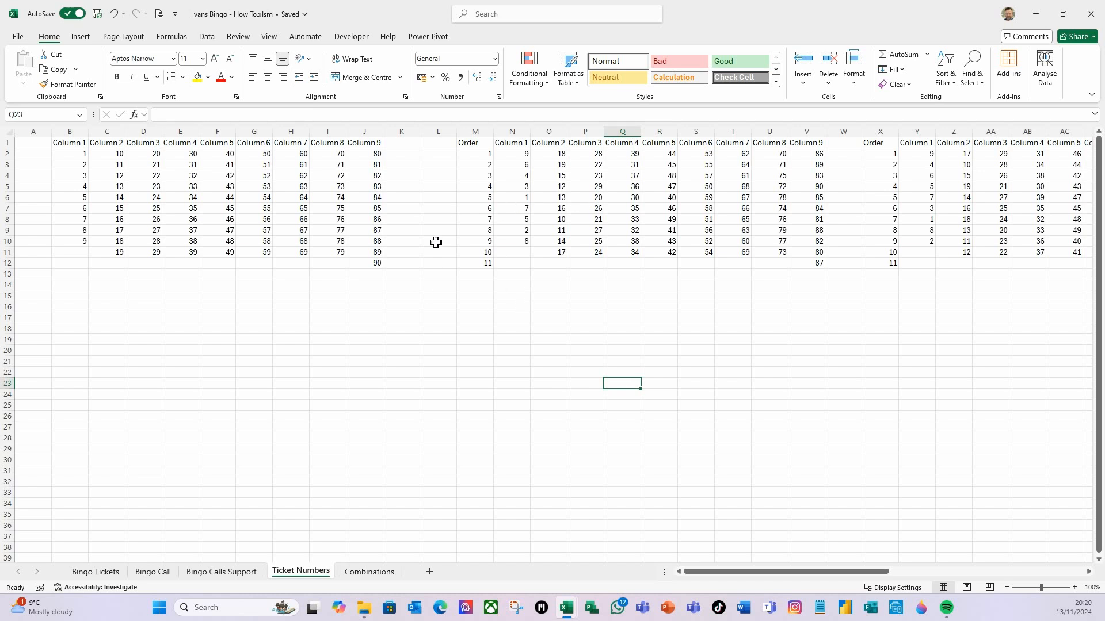
drag(476, 153, 803, 263)
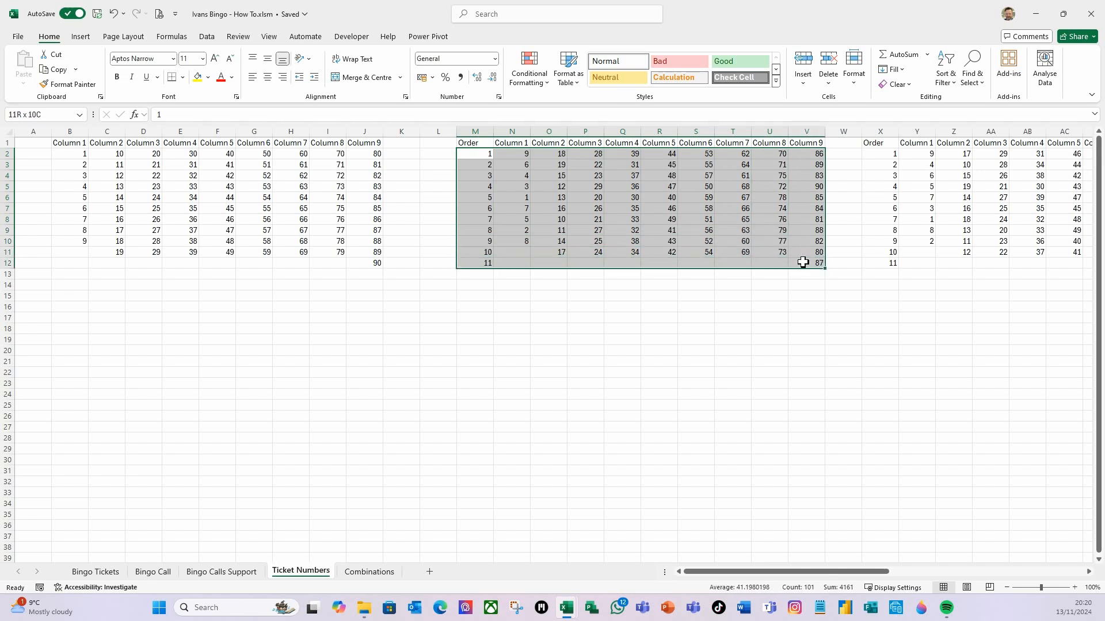
click(54, 114)
click(76, 119)
double_click(59, 115)
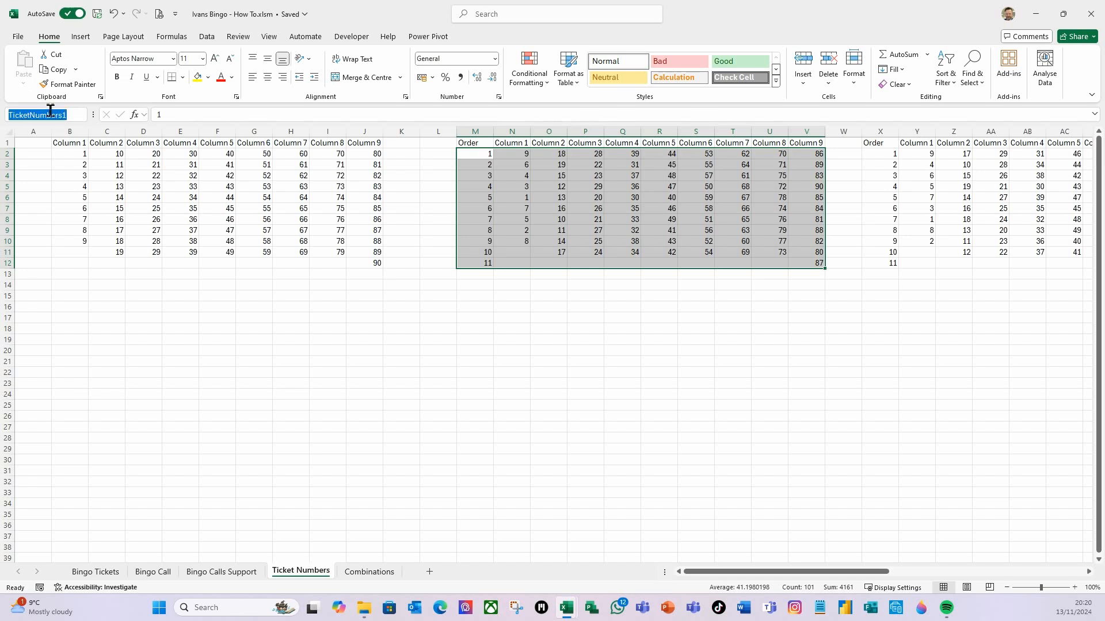
click(65, 116)
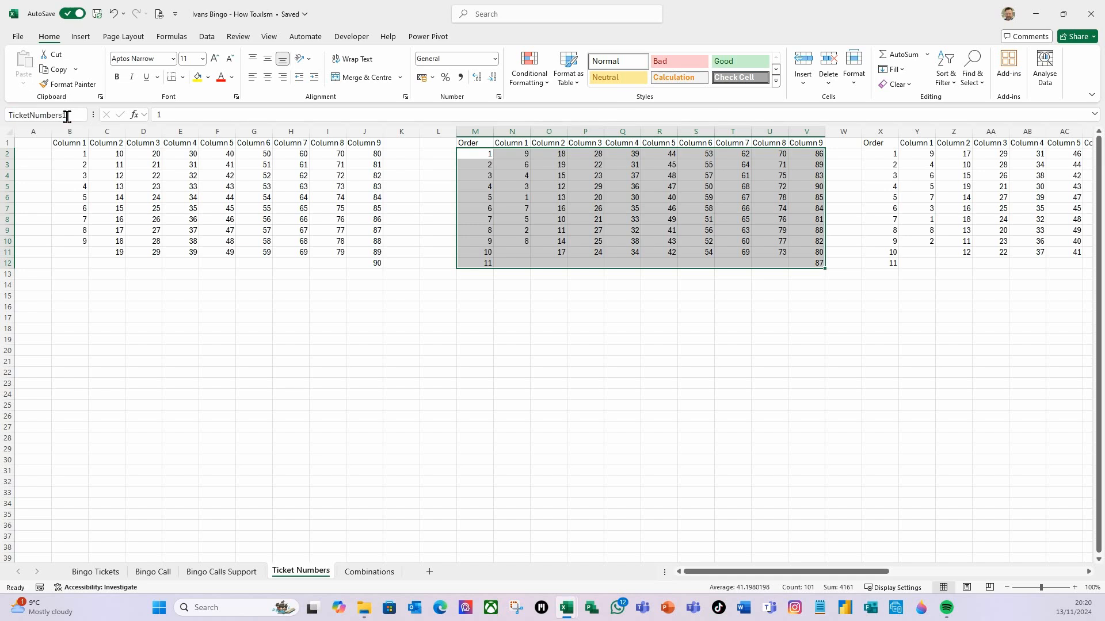
drag(60, 114, 5, 112)
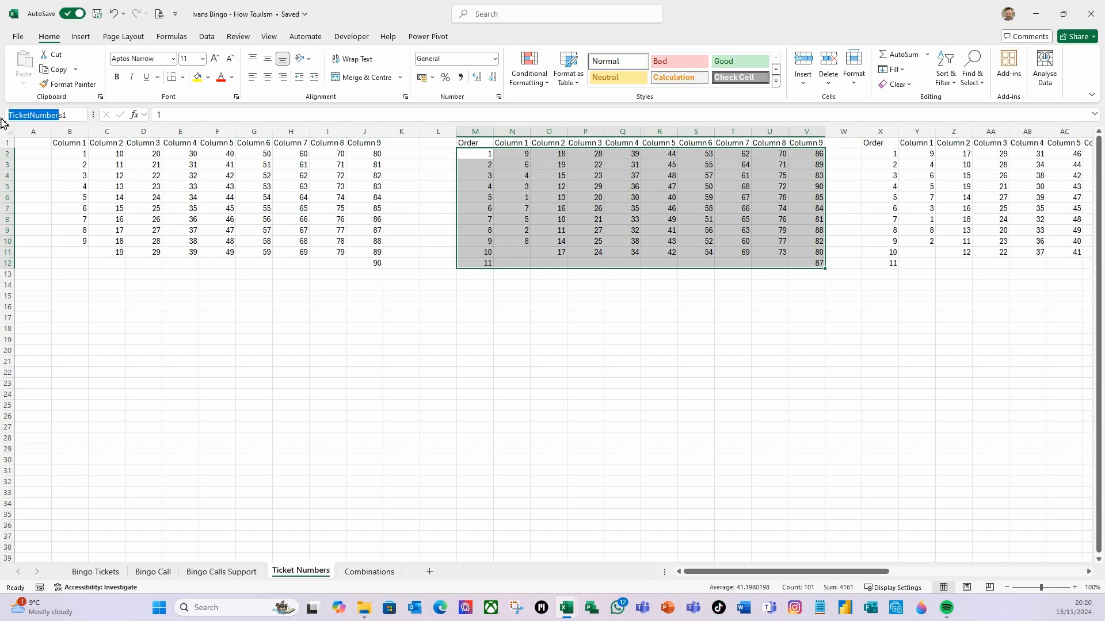
key(Right)
key(Right)
key(shift+Left)
key(shift+Left)
key(shift+Left)
key(shift+Left)
key(shift+Left)
key(shift+Left)
key(shift+Left)
key(shift+Left)
key(shift+Left)
key(shift+Left)
key(Escape)
Select the second ticket block X2:AG12 and define a TicketNumbers range name for it
drag(883, 153, 1003, 262)
click(47, 117)
text(TicketNumbers)
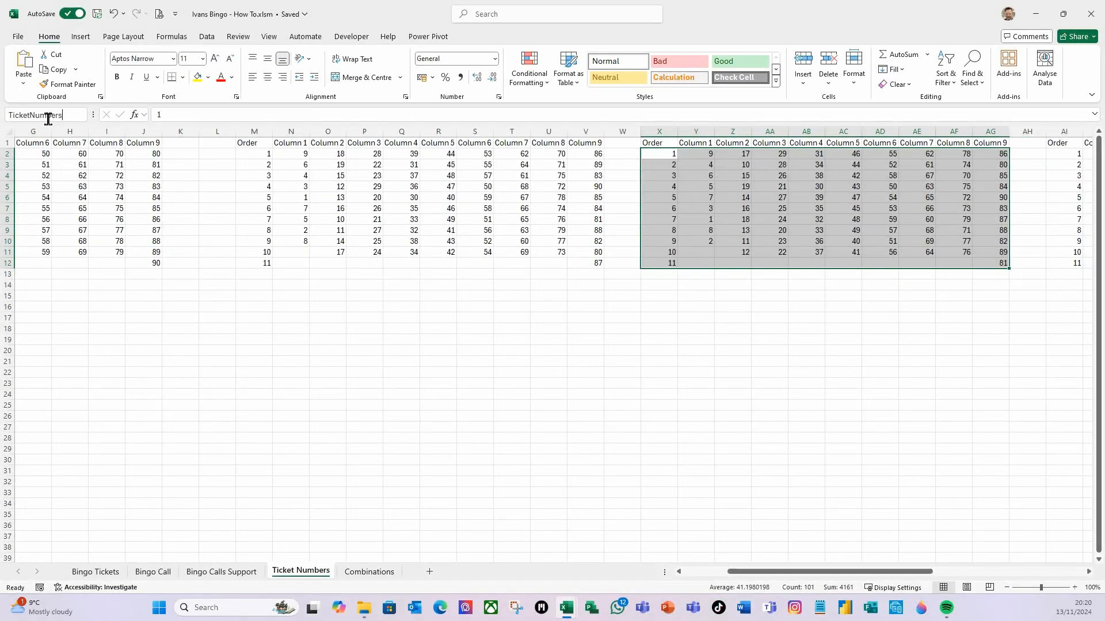
key(Return)
Select the third ticket block AI2:AR12 and define a TicketNumbers range name for it
drag(881, 576, 975, 572)
drag(594, 156, 938, 264)
click(36, 115)
text(TicketNumbers)
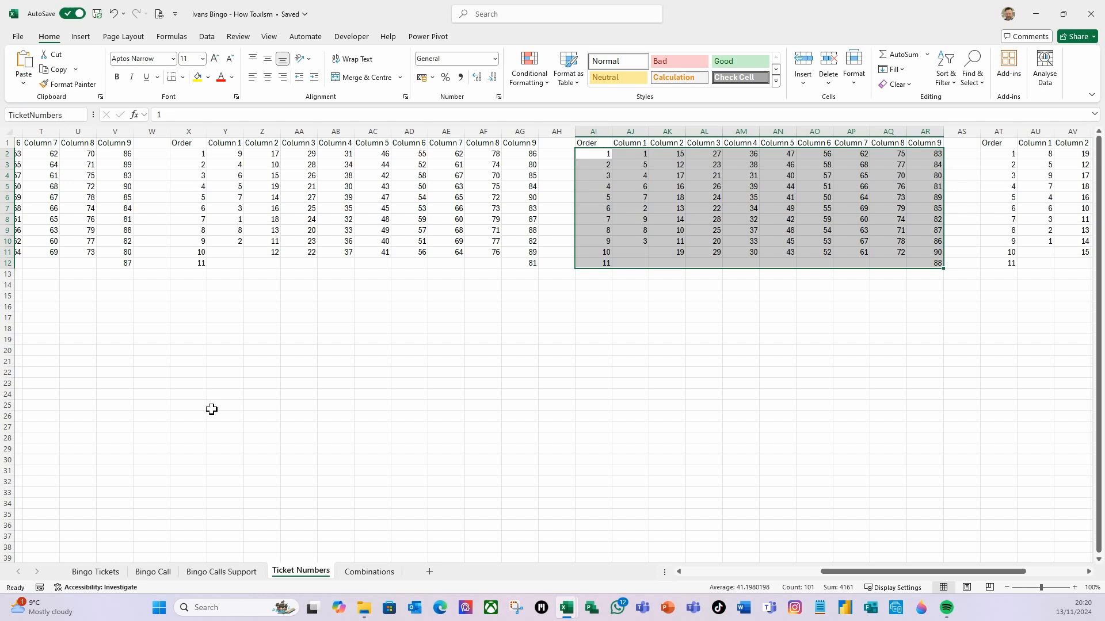
key(Return)
Select the fourth ticket block AT2:BC12 and name it TicketNumbers4
drag(893, 575, 950, 573)
click(714, 153)
drag(715, 153, 1036, 263)
click(70, 118)
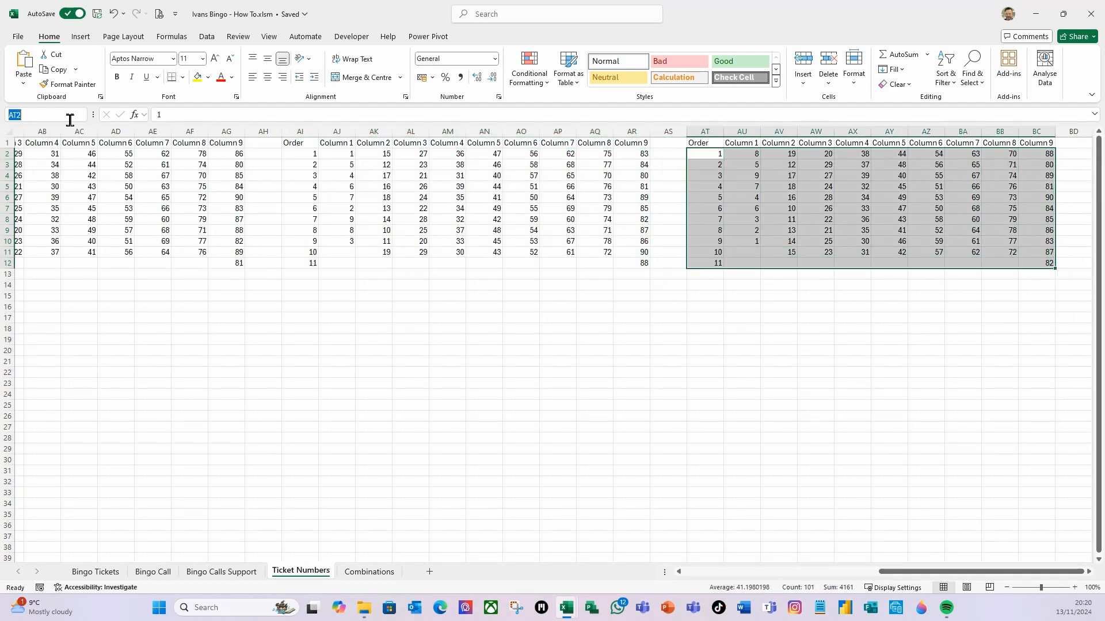
text(TicketNumbers4)
key(Return)
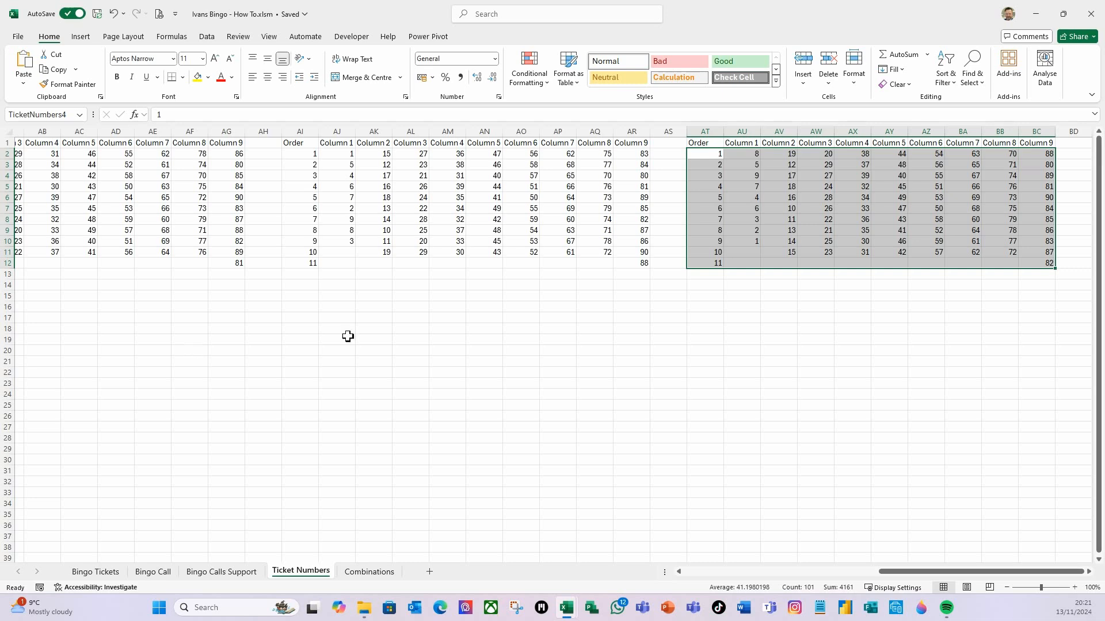
Review the combinations table on the Combinations sheet, then return to the Ticket Numbers sheet
drag(919, 576, 725, 575)
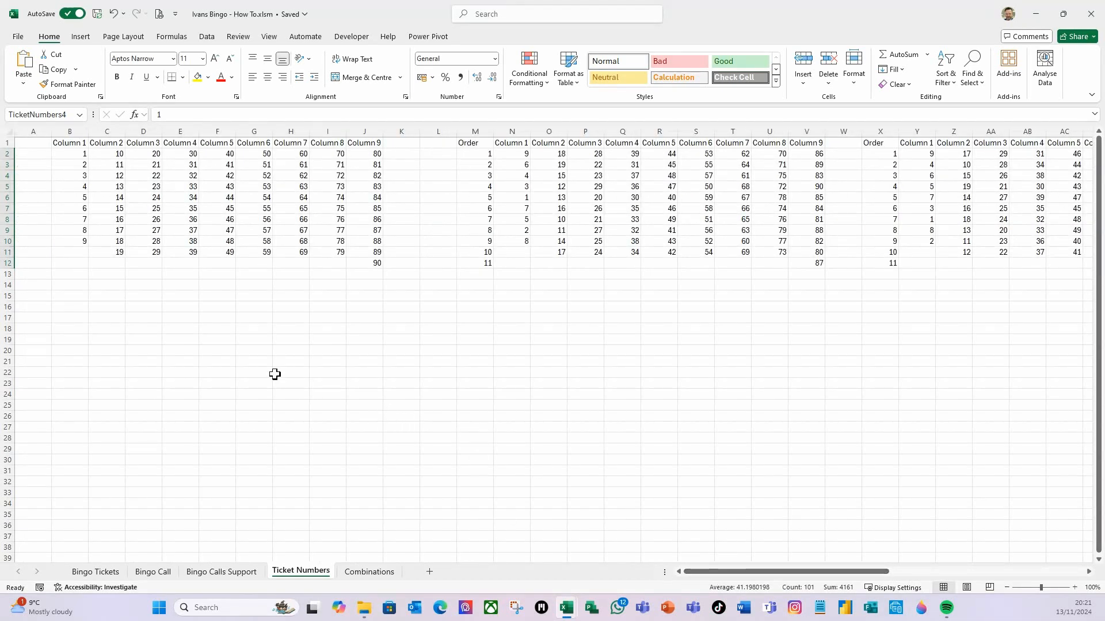
click(256, 361)
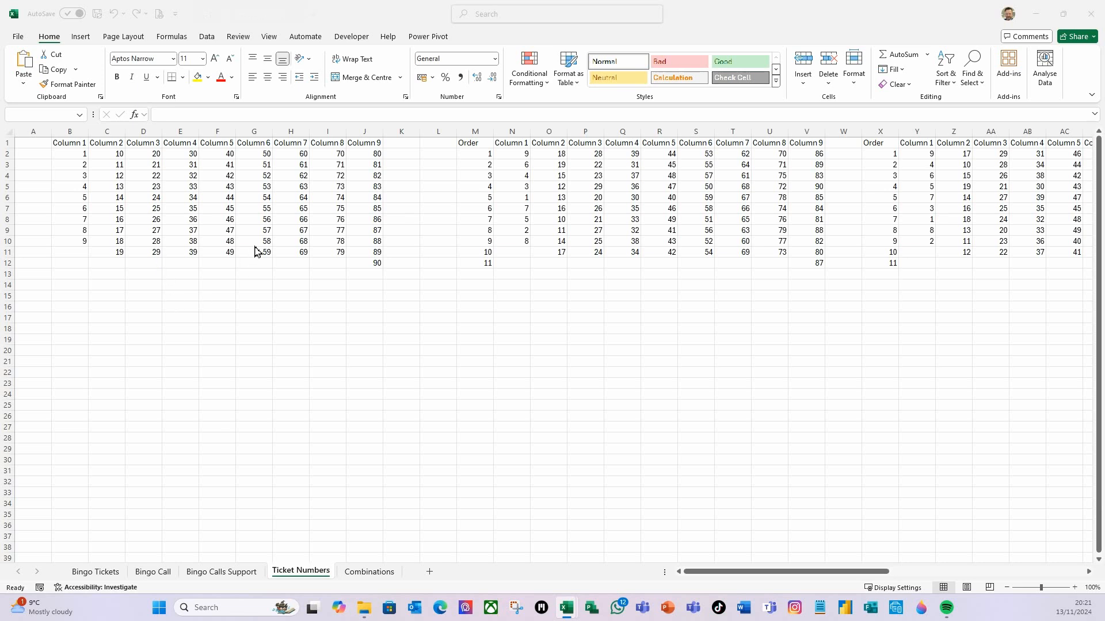
click(210, 321)
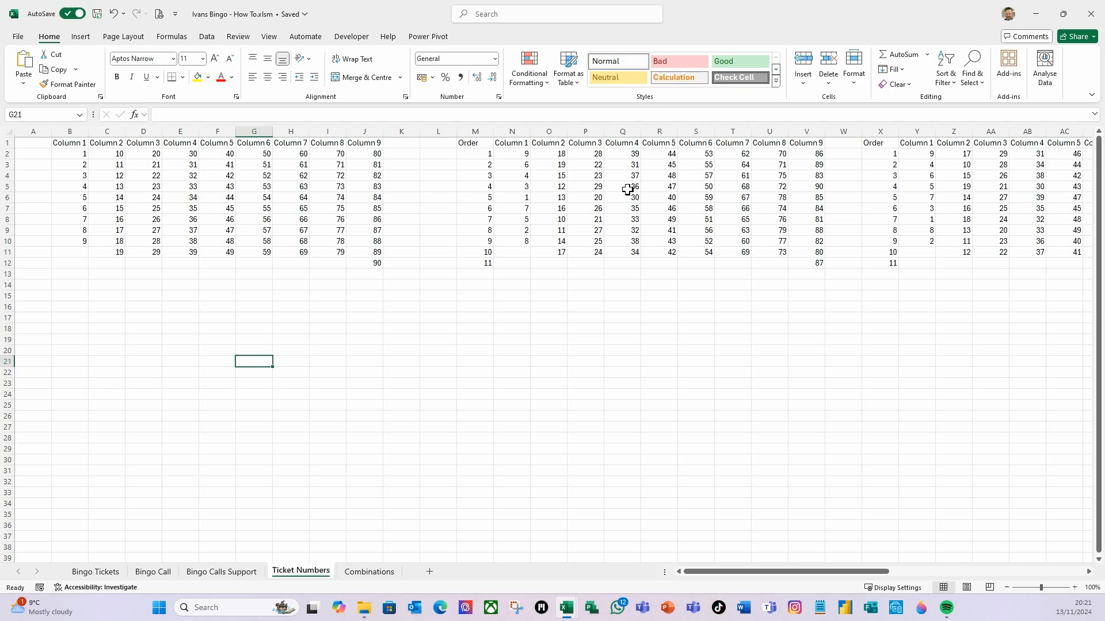
click(388, 573)
scroll(212, 374, up, 7)
scroll(213, 383, up, 10)
scroll(298, 314, up, 11)
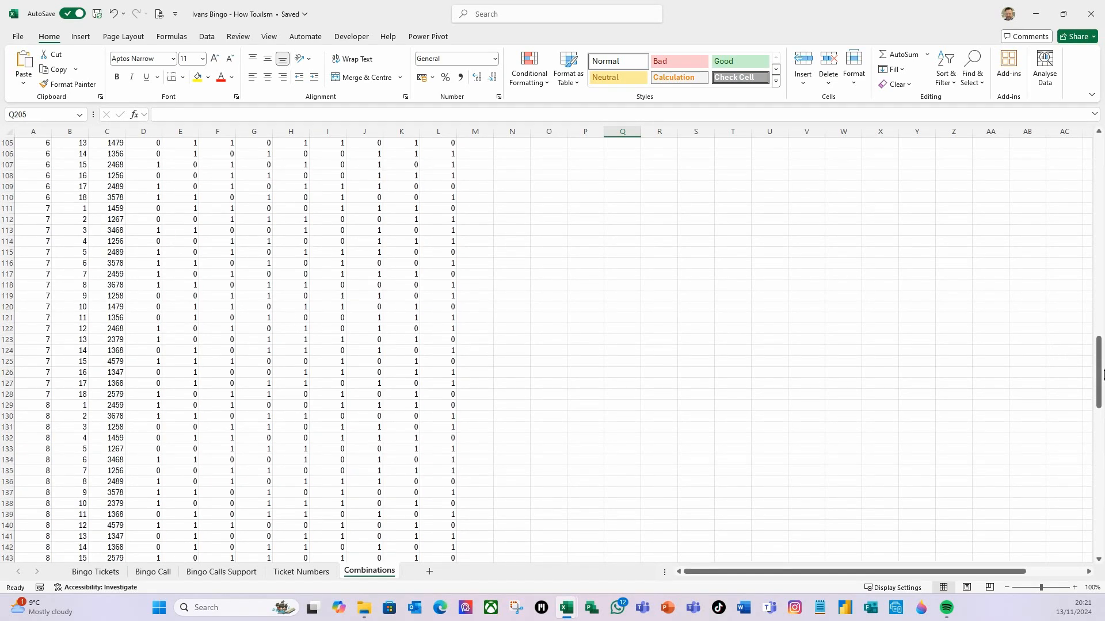
drag(1091, 367, 1092, 143)
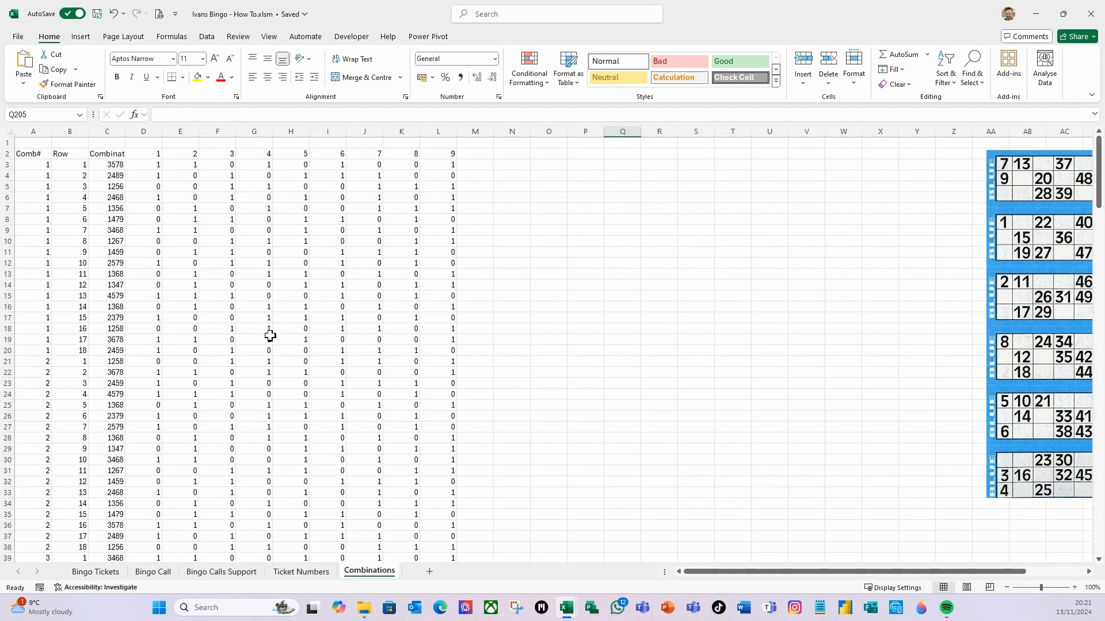
click(321, 573)
Enter the label Random Set in cell E15
click(174, 329)
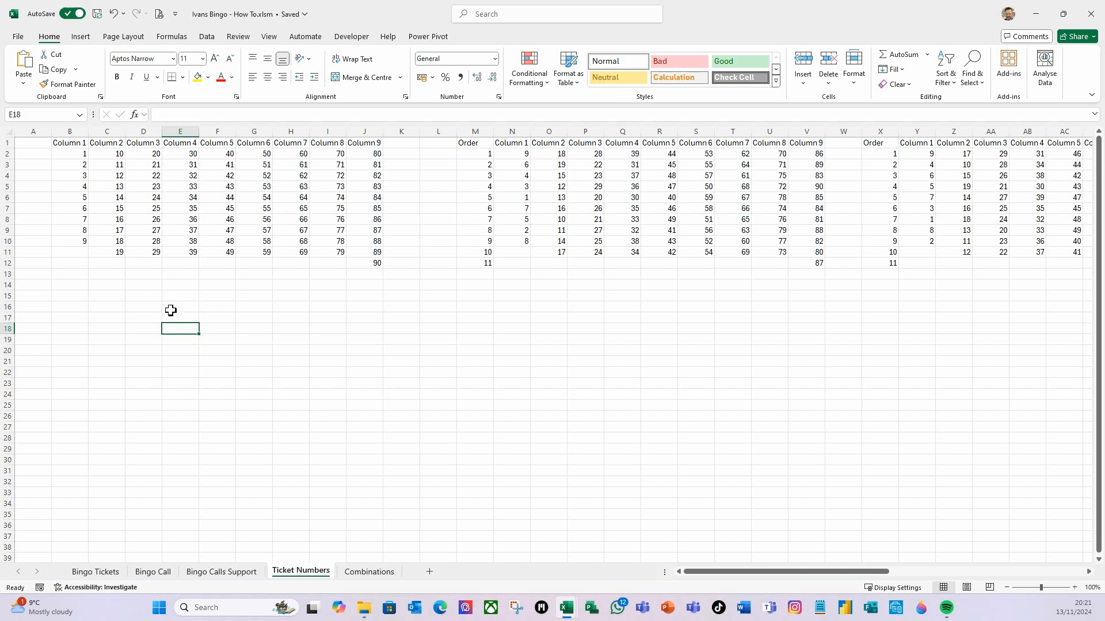
click(180, 296)
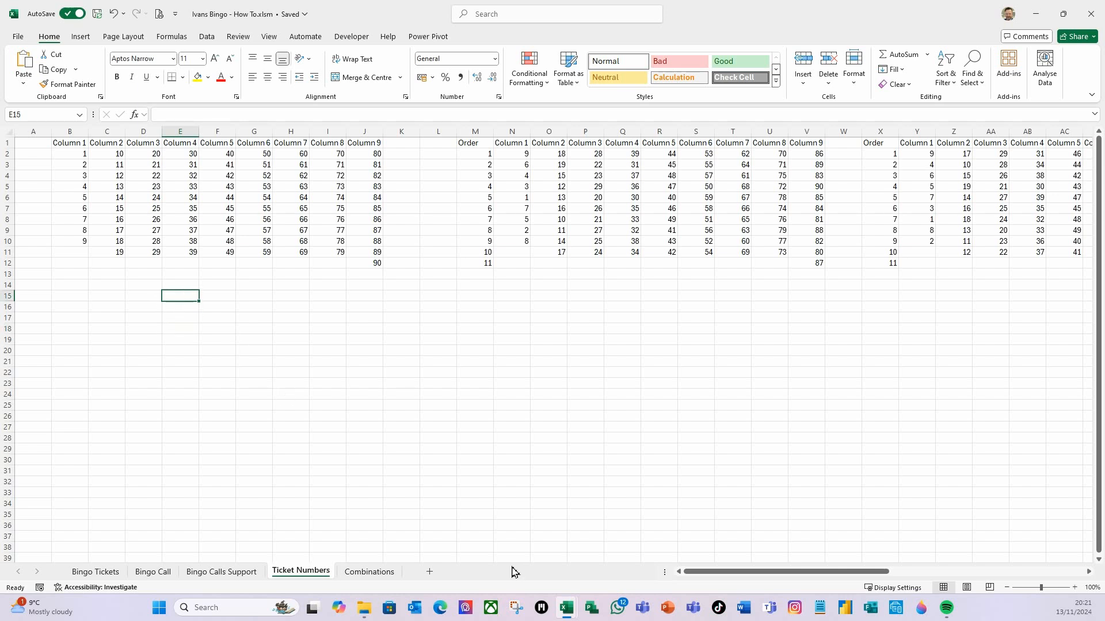
text(Random Set)
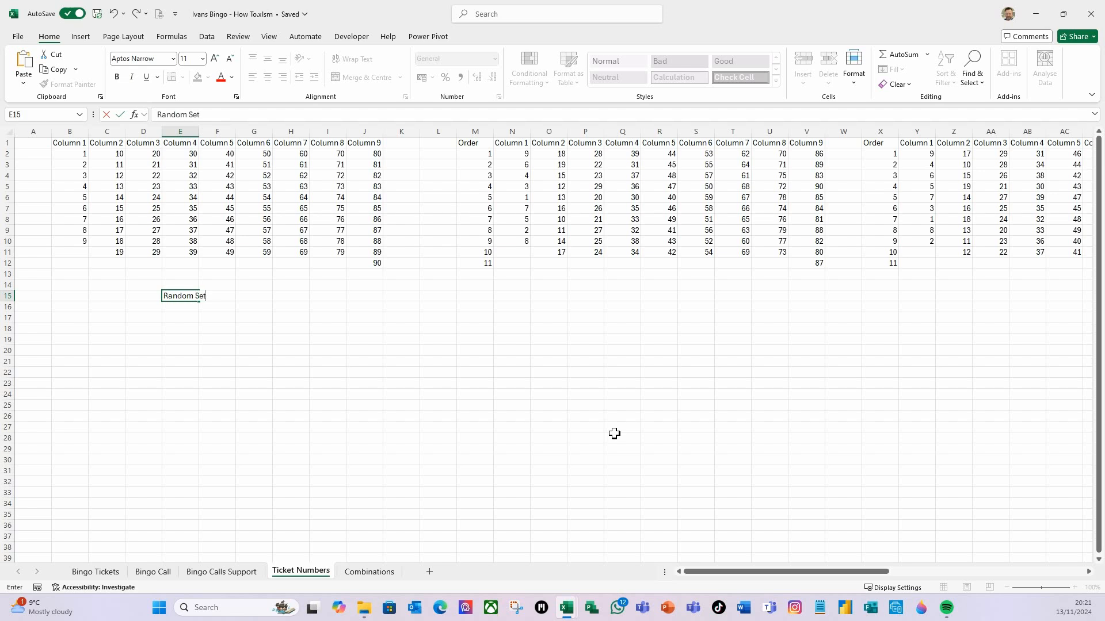
key(Tab)
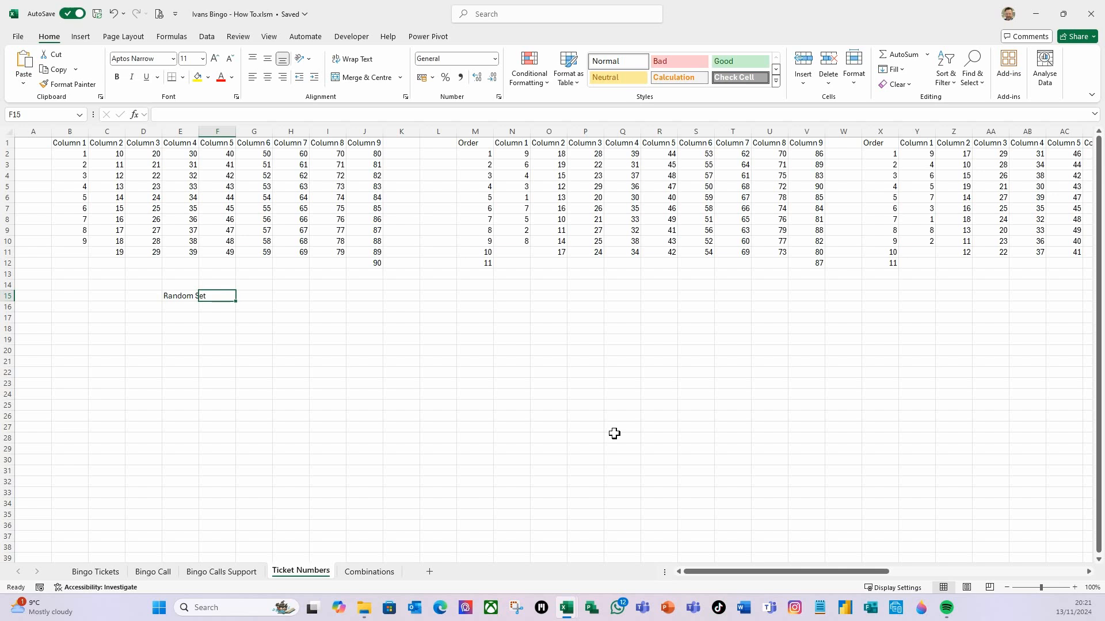
Enter Set 1 in F14 and fill it across to I14 to create Set 1 through Set 4 headers
click(226, 285)
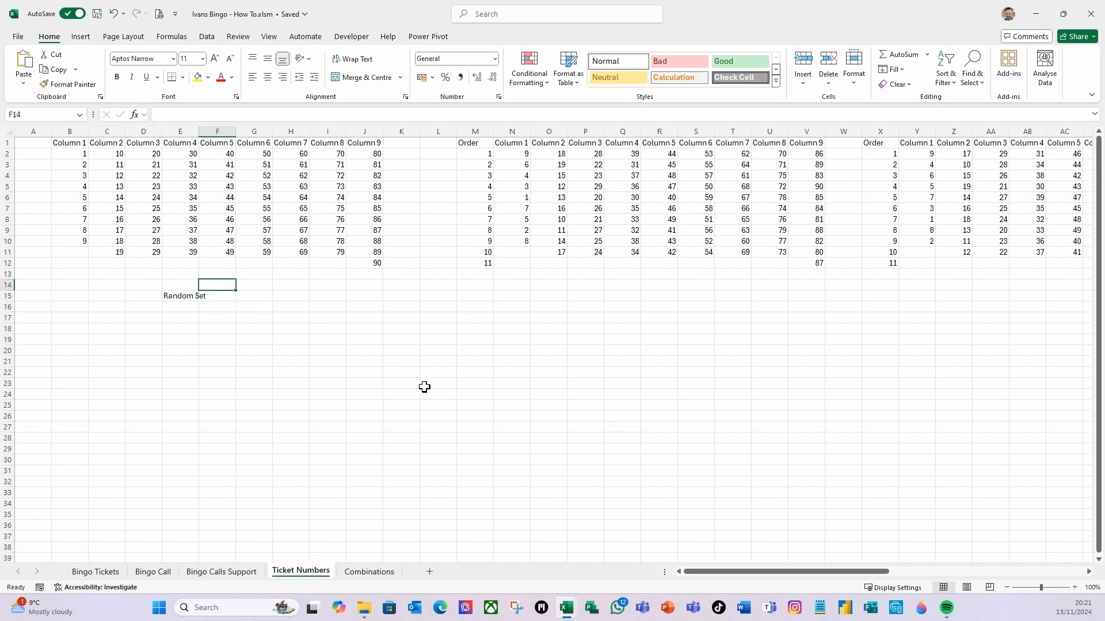
text(Set 1)
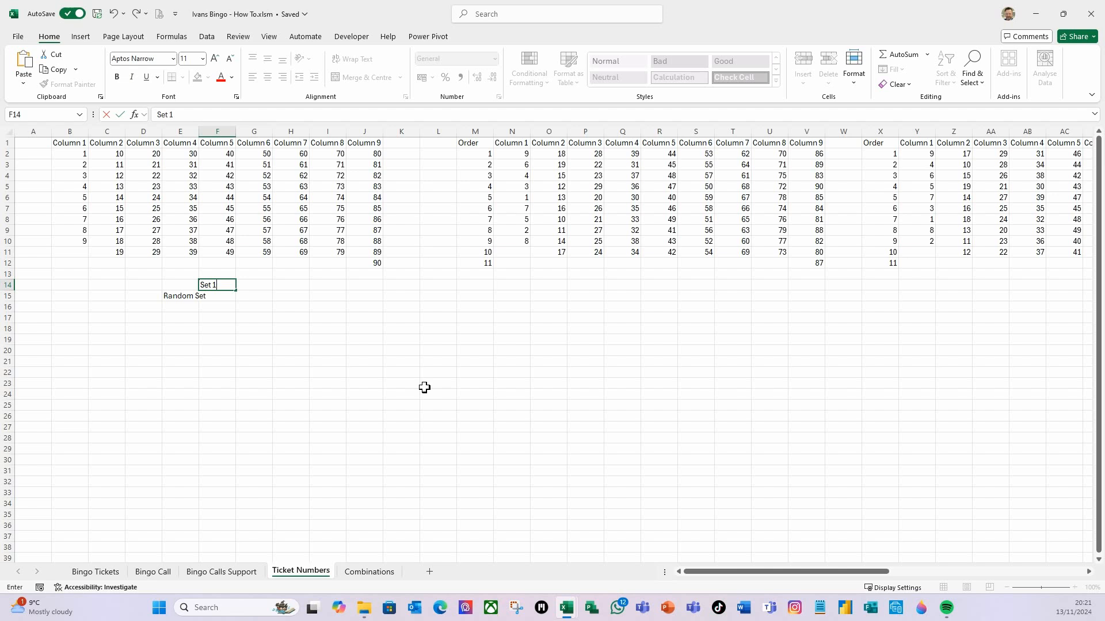
key(Return)
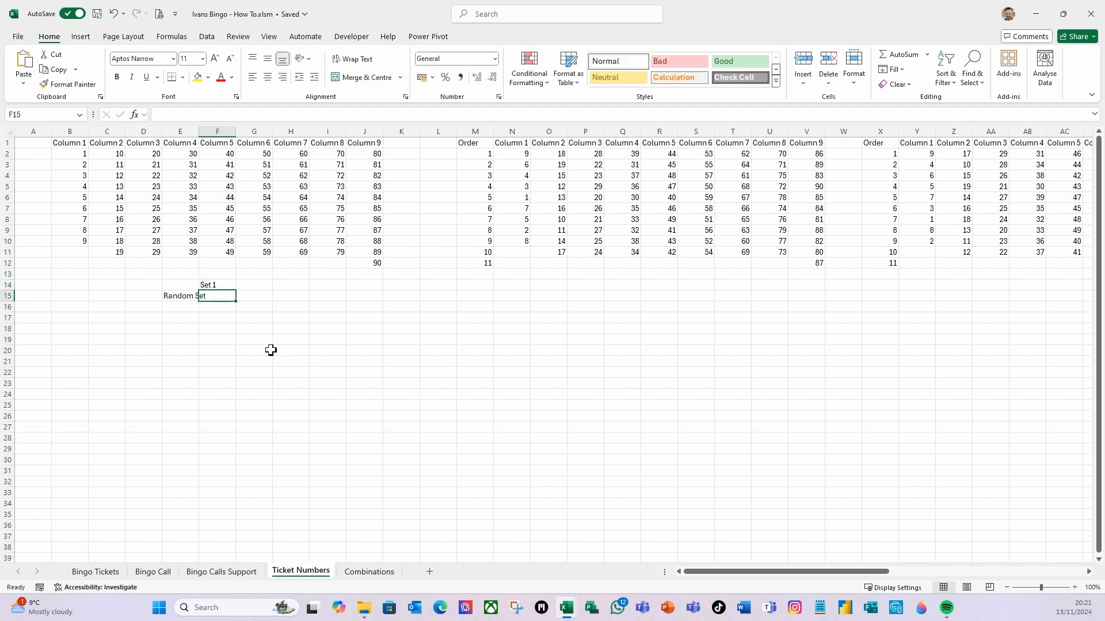
click(219, 284)
drag(239, 290, 333, 292)
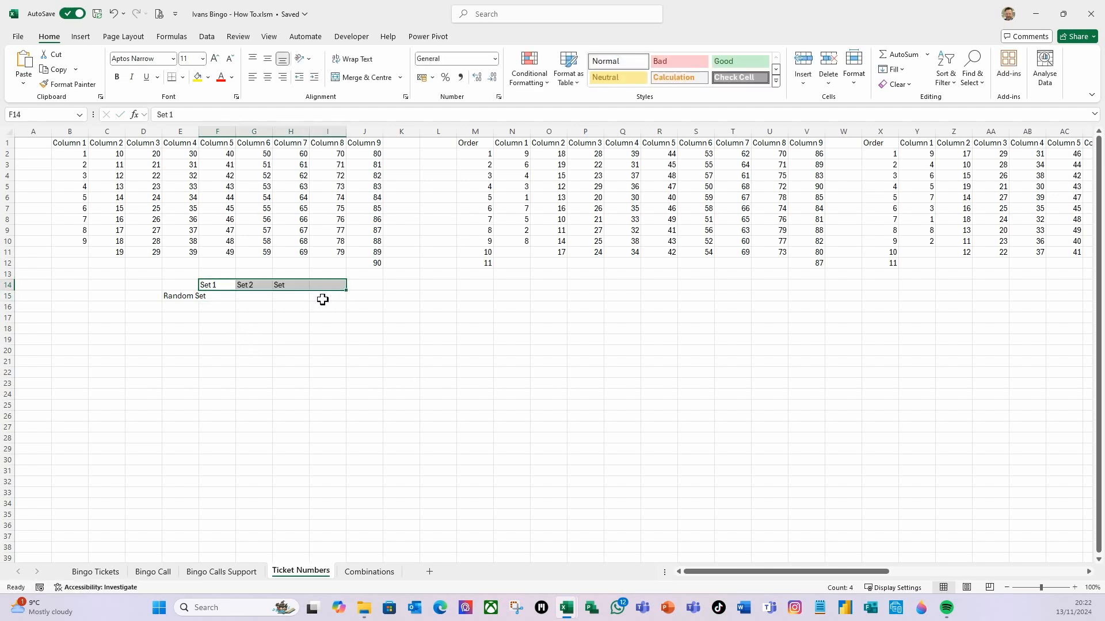
click(278, 338)
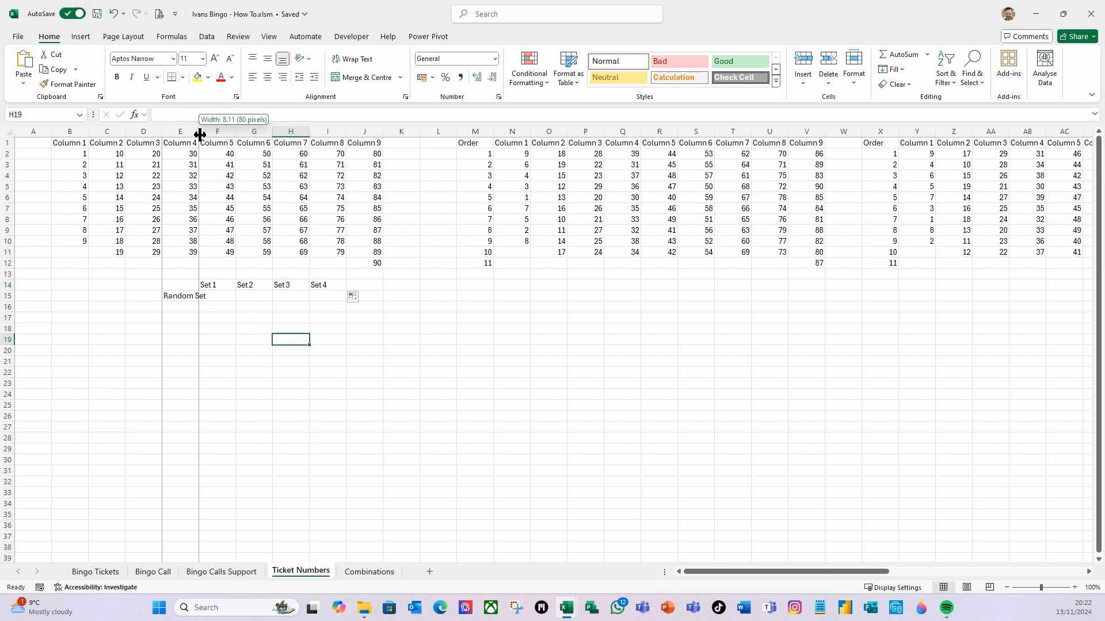
Enter the label Combination Set in E16 and widen column E to fit it
drag(200, 134, 209, 134)
click(200, 307)
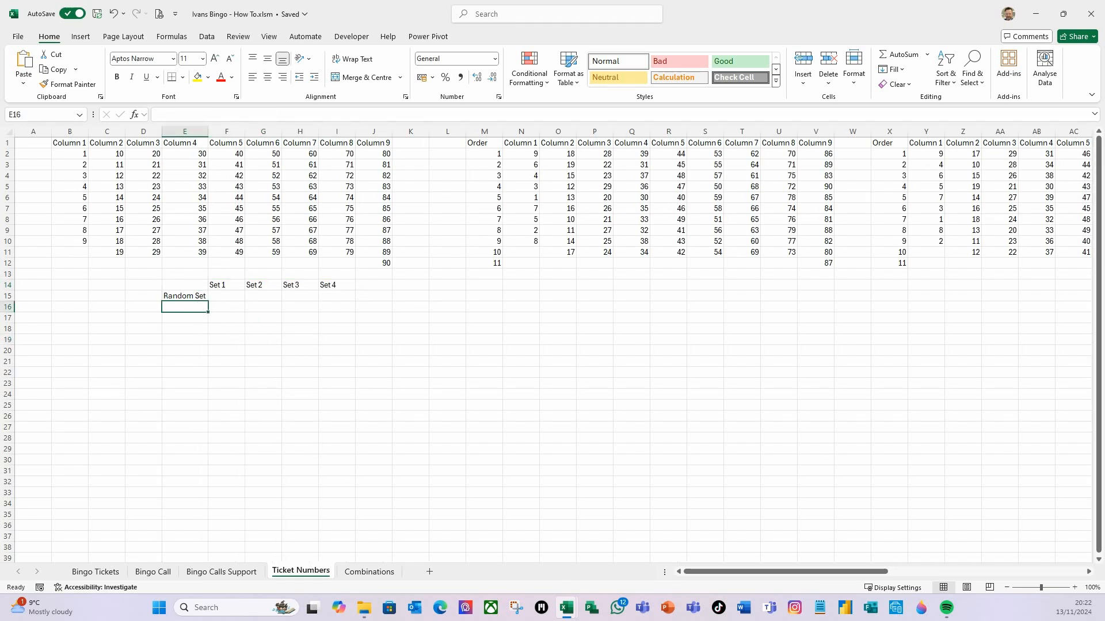
text(Combination)
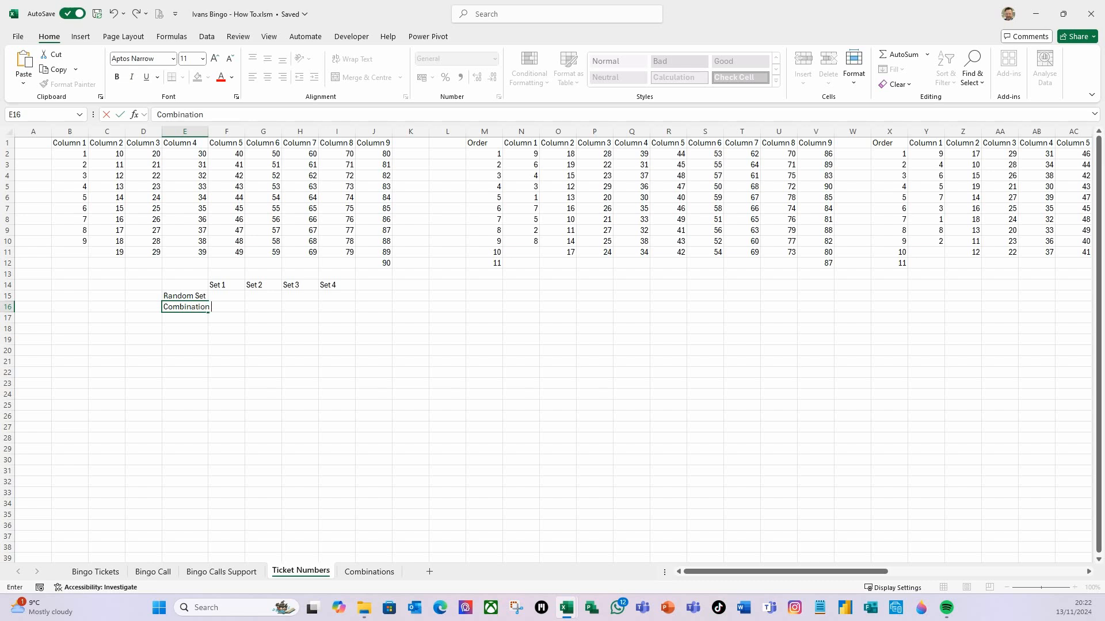
text(t)
key(Tab)
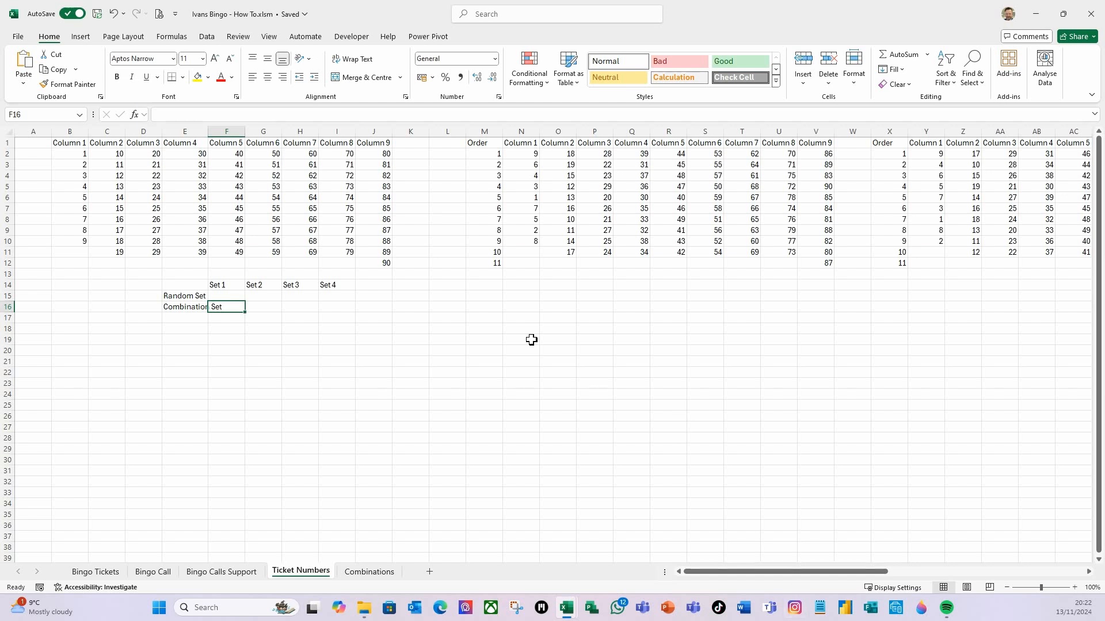
double_click(212, 134)
click(279, 361)
Enter =RANDBETWEEN(1,12) in cell F15 after glancing at the Combinations sheet
click(240, 295)
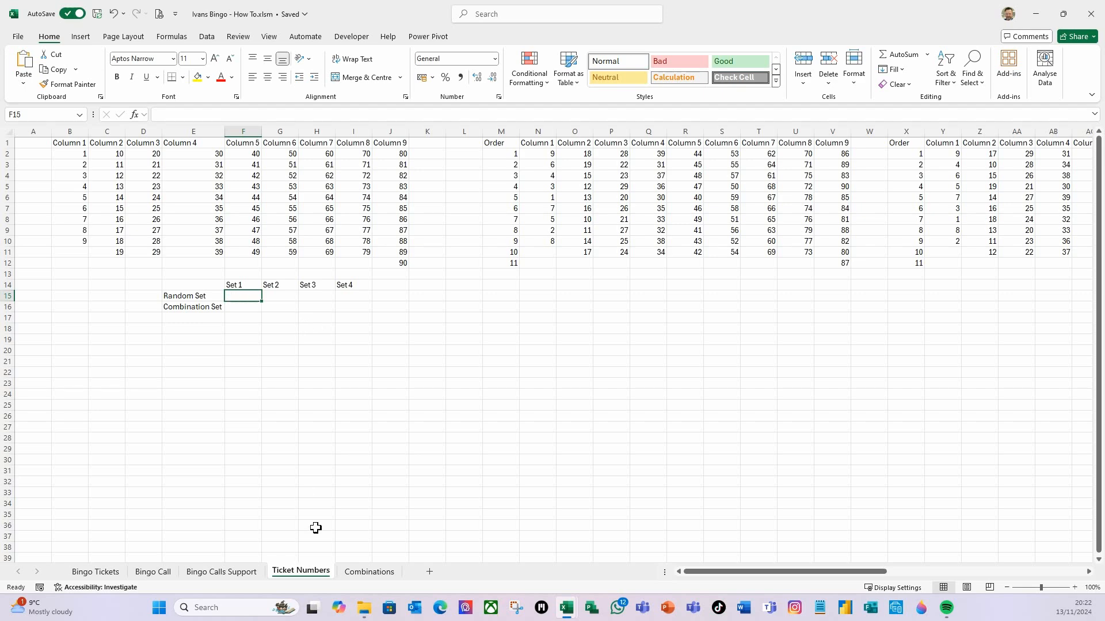
click(352, 572)
scroll(140, 361, down, 6)
scroll(142, 360, up, 6)
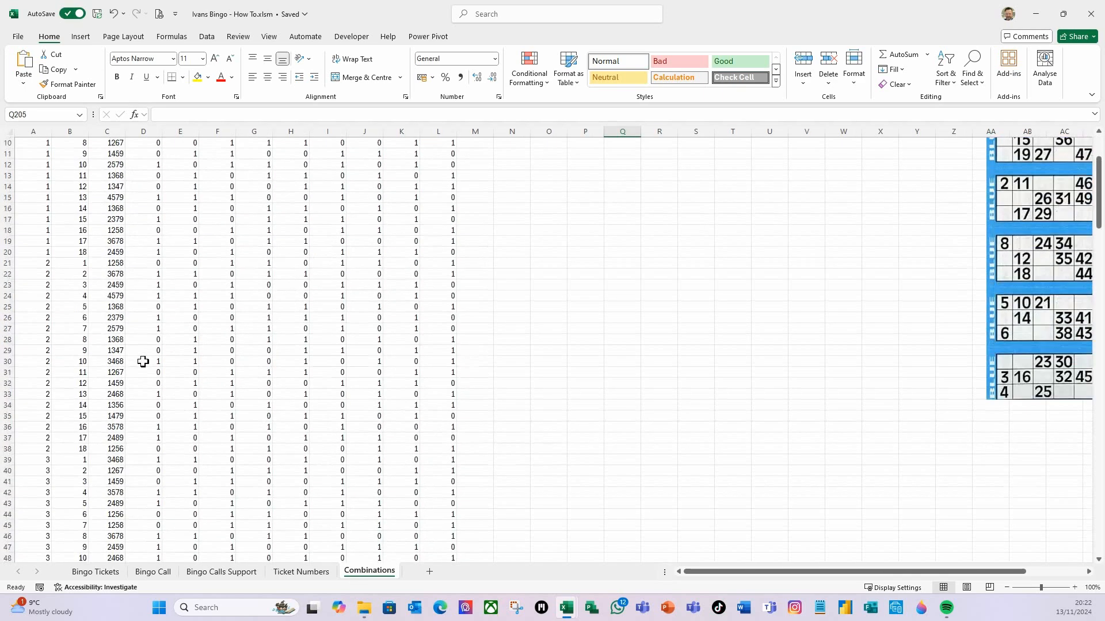
click(308, 572)
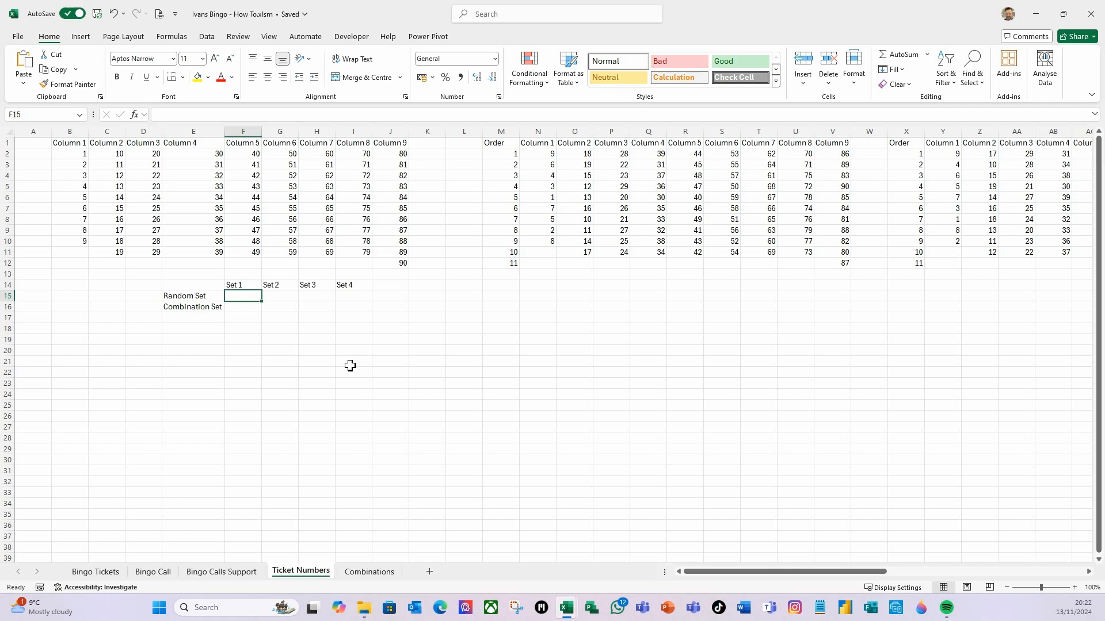
text(=rand)
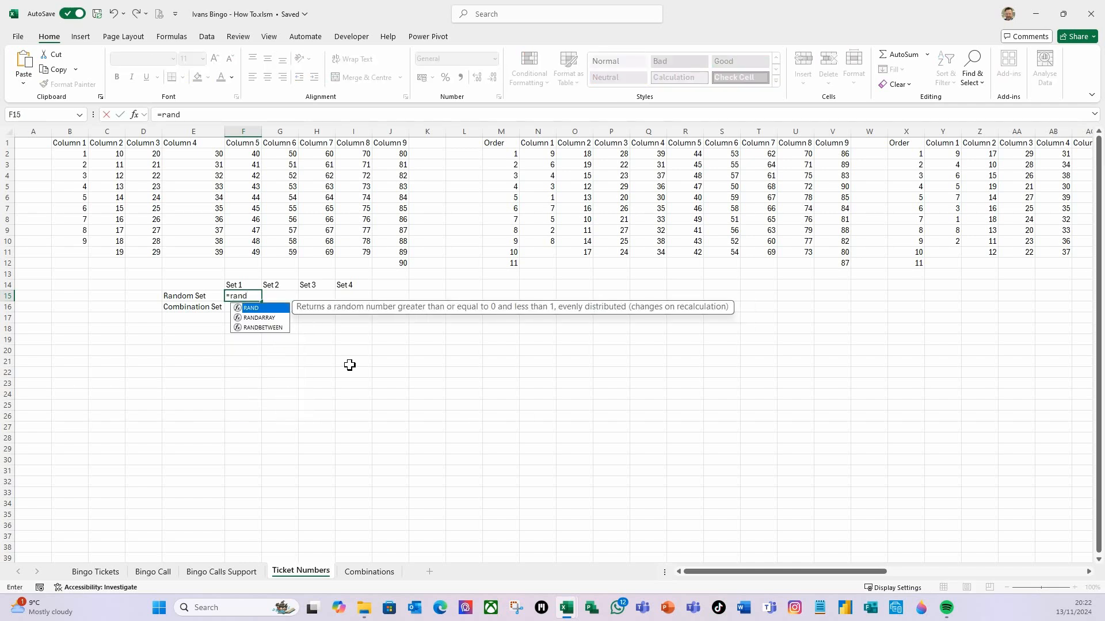
double_click(261, 328)
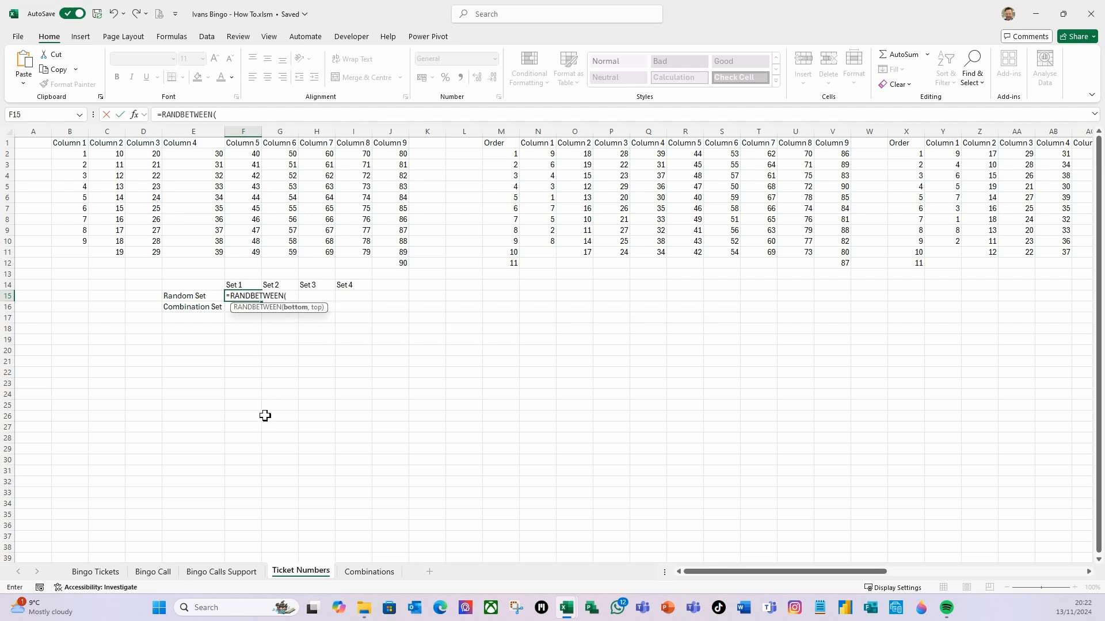
text(1,12))
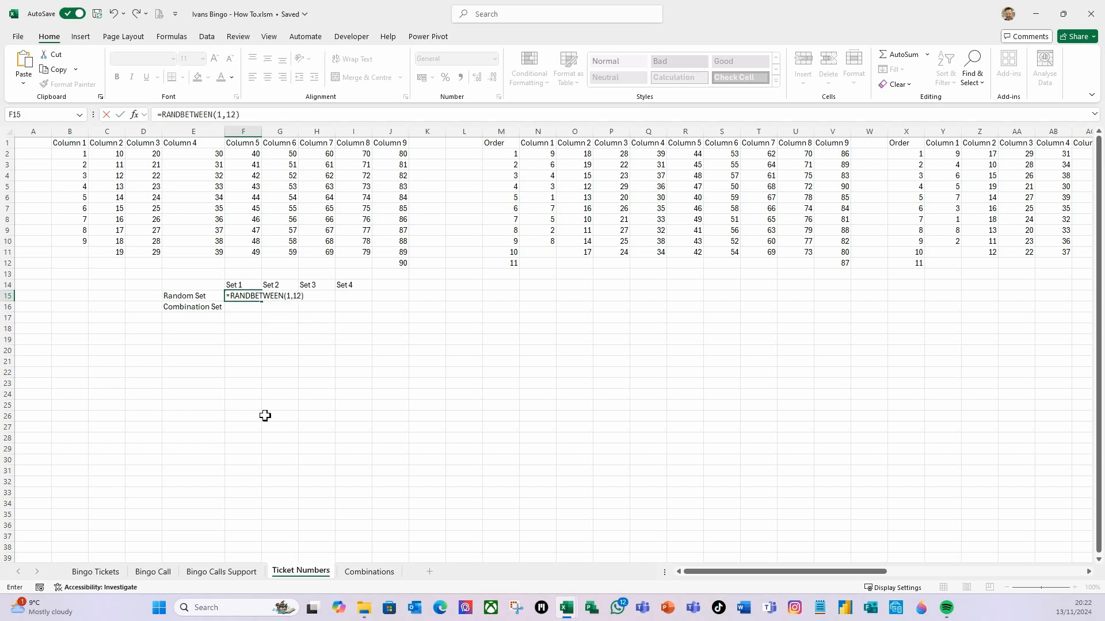
key(Return)
Copy the RANDBETWEEN formula from F15 across to I15
click(254, 298)
drag(262, 305, 363, 296)
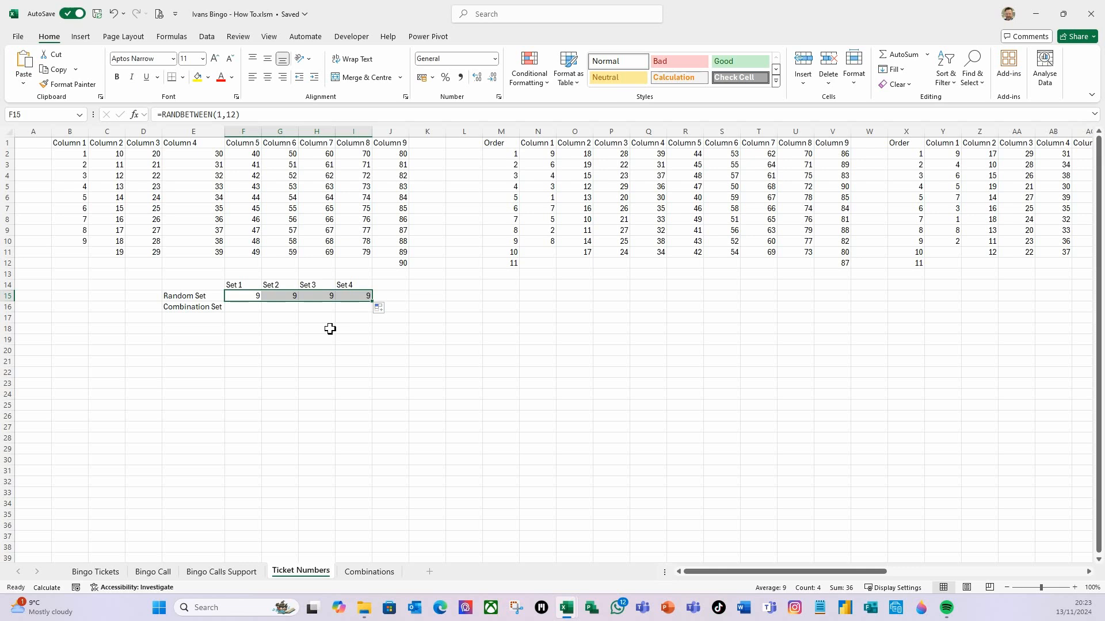
click(328, 329)
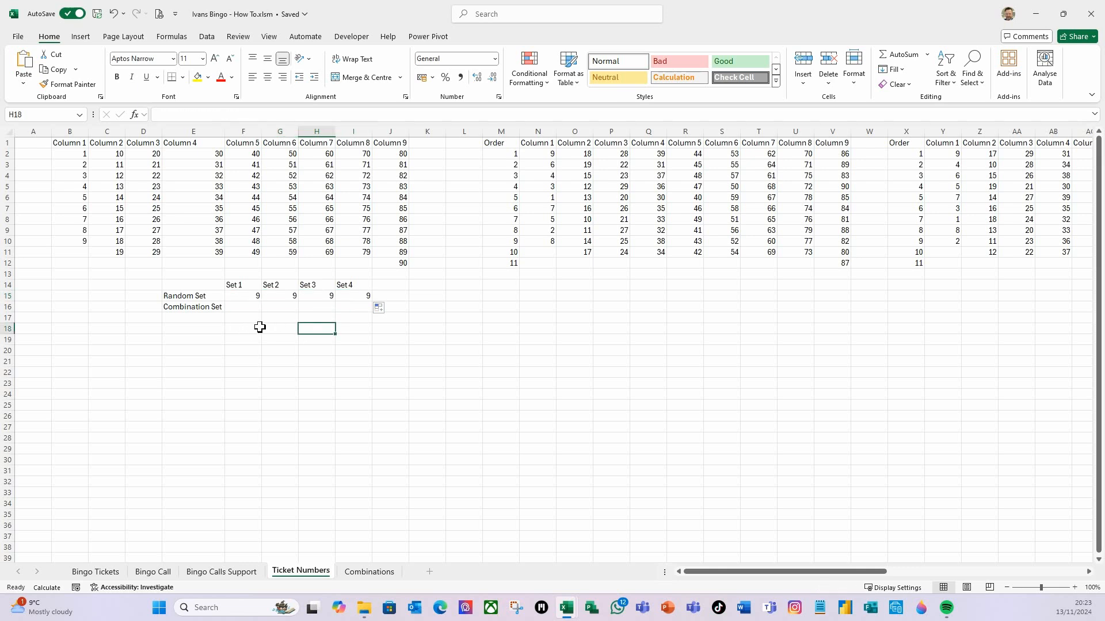
Recalculate the workbook several times to test the random set numbers
key(F9)
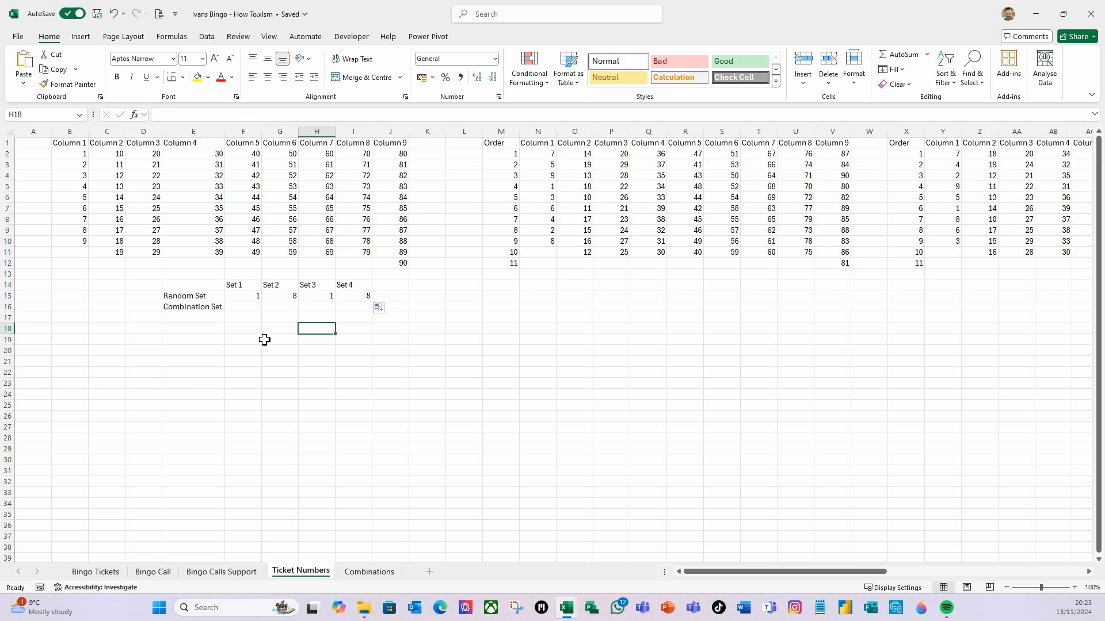
key(F9)
key(F9)
key(F9)
key(F9)
key(F9)
key(F9)
click(275, 342)
Check the TickComb1 named range on the Combinations sheet, then return to the Ticket Numbers sheet
click(244, 308)
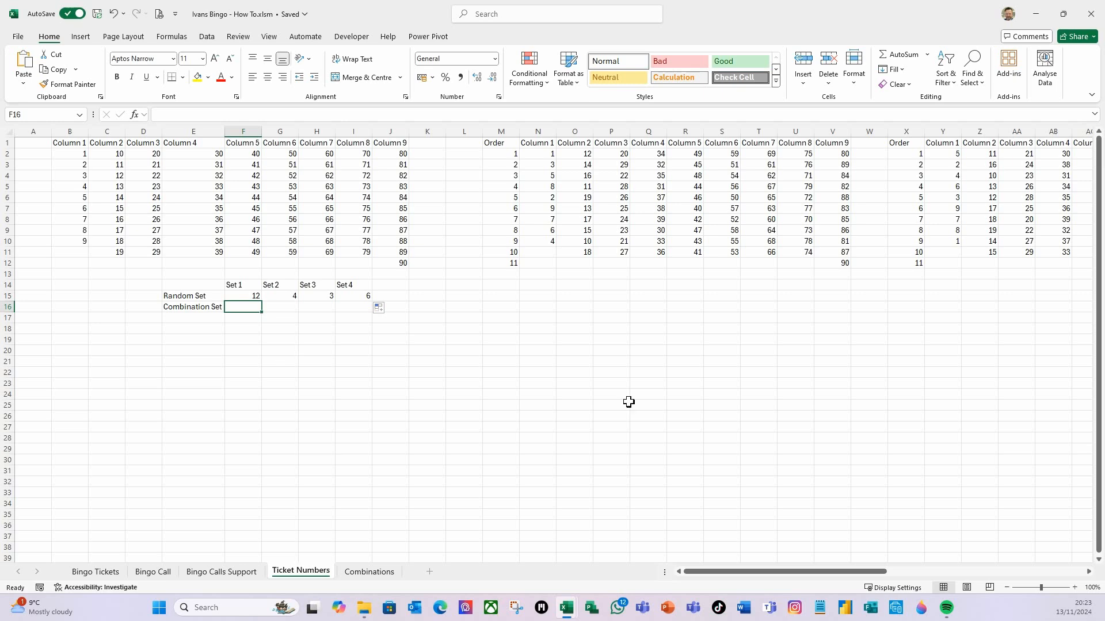
click(363, 571)
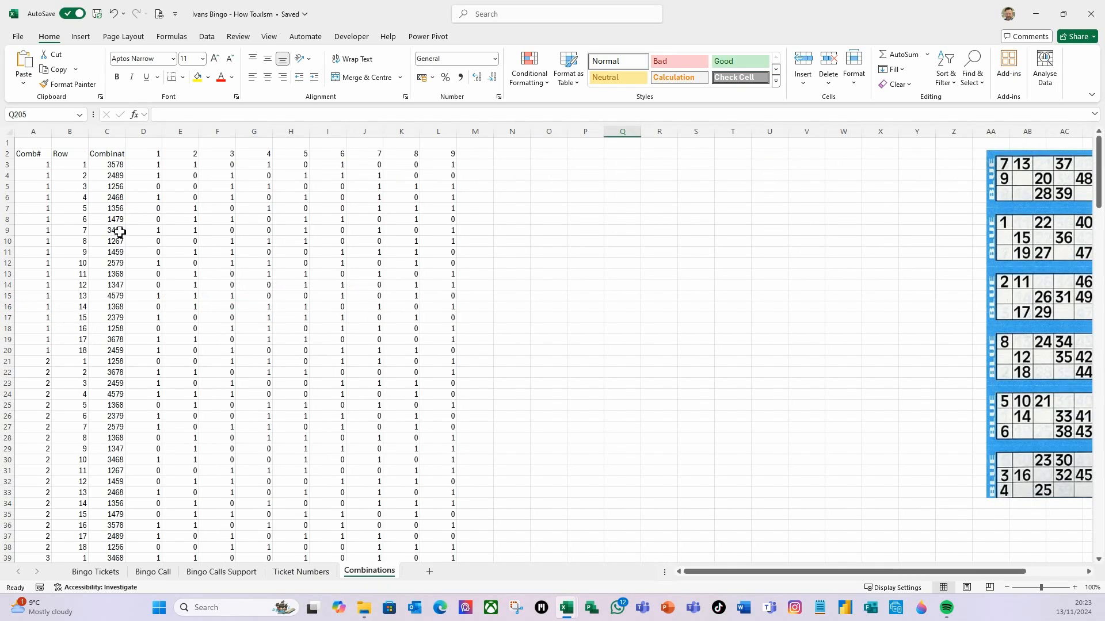
drag(73, 167, 439, 352)
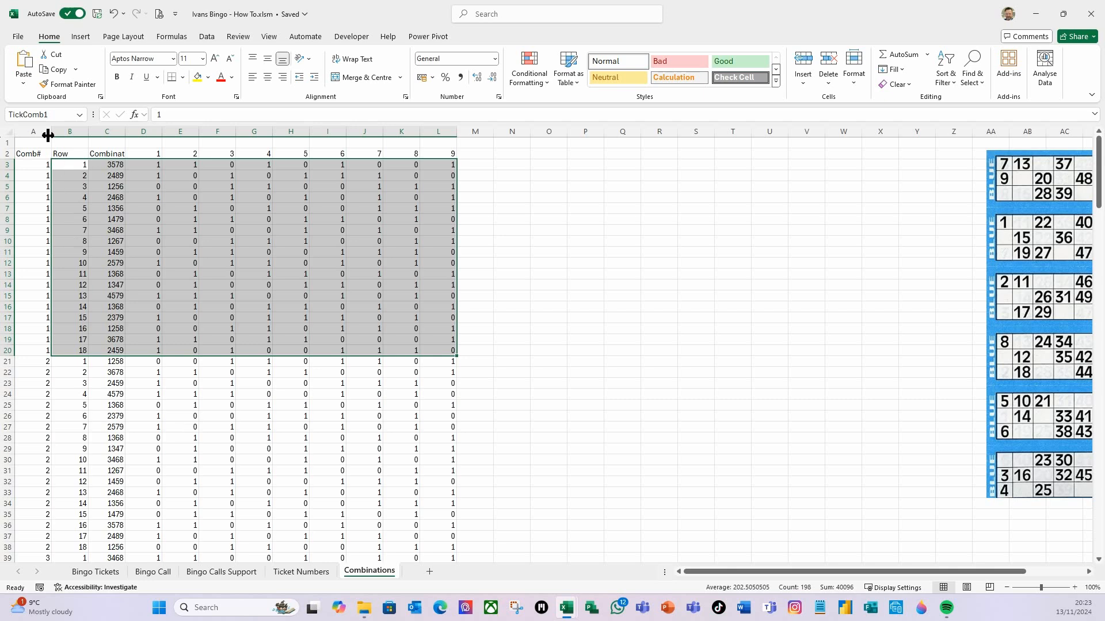
click(55, 115)
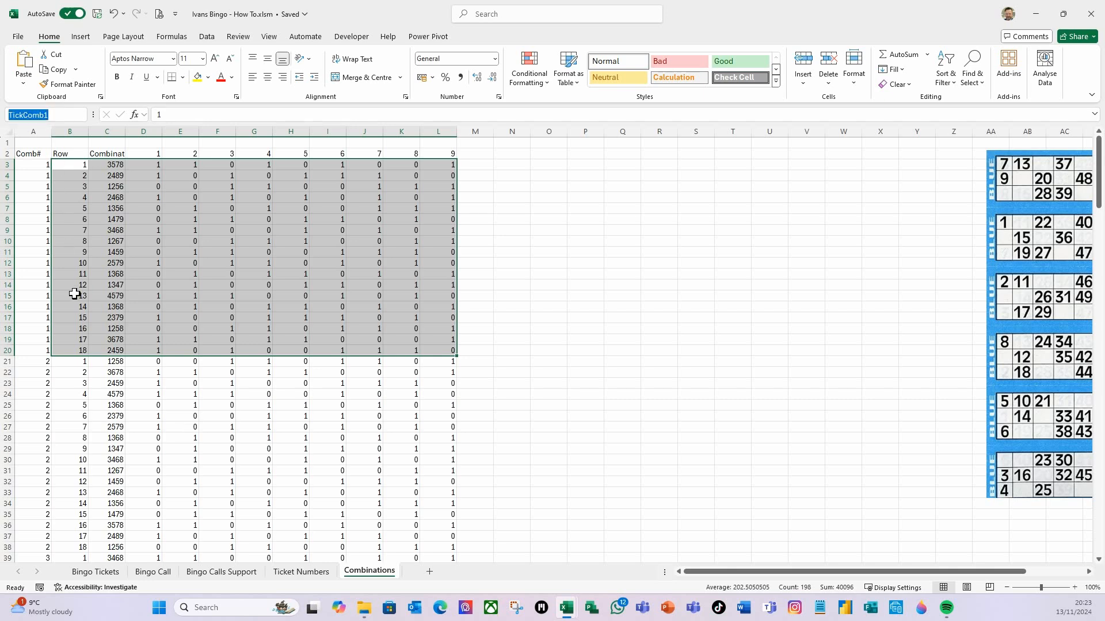
key(Escape)
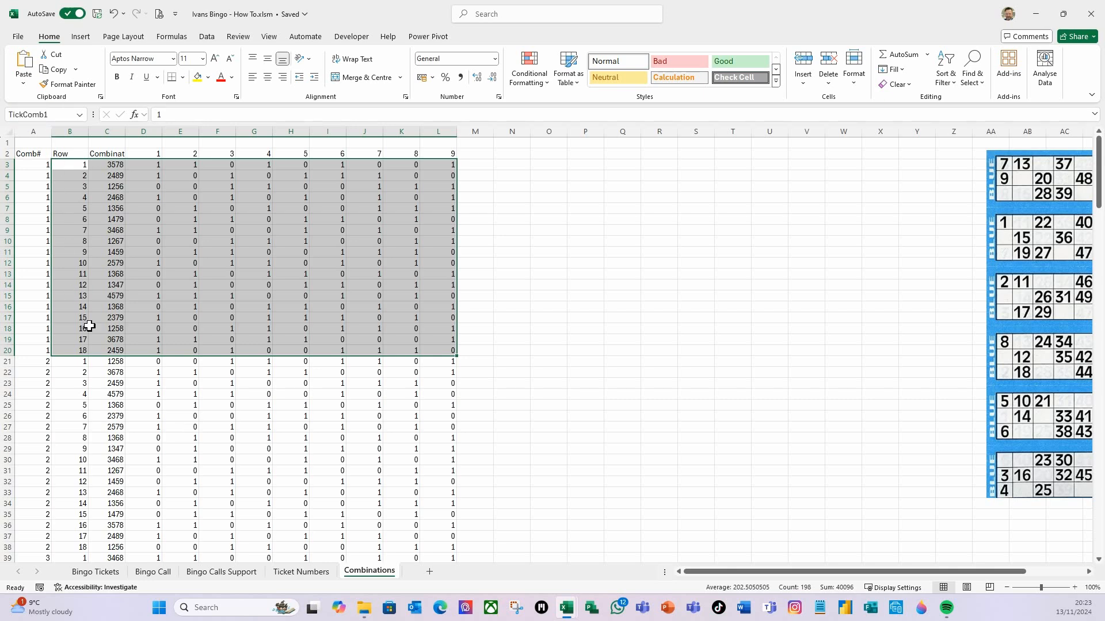
click(294, 573)
click(270, 349)
Enter =CHOOSE(F15,"TickComb1","TickComb2",…,"TickComb12") in F16, pasting the remaining range names
click(241, 307)
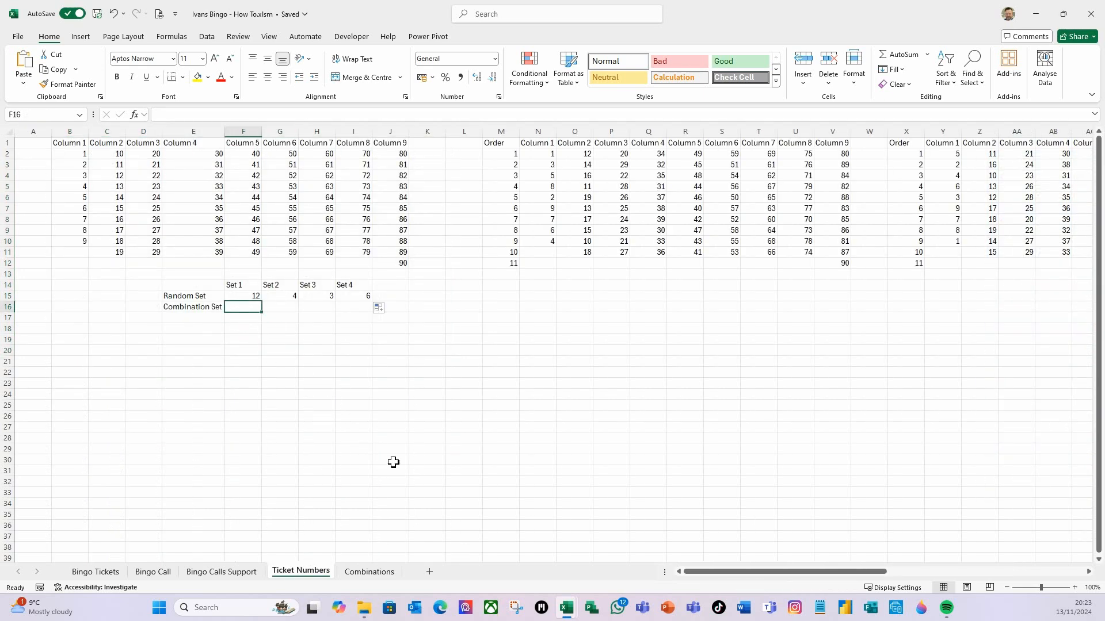
text(=cho)
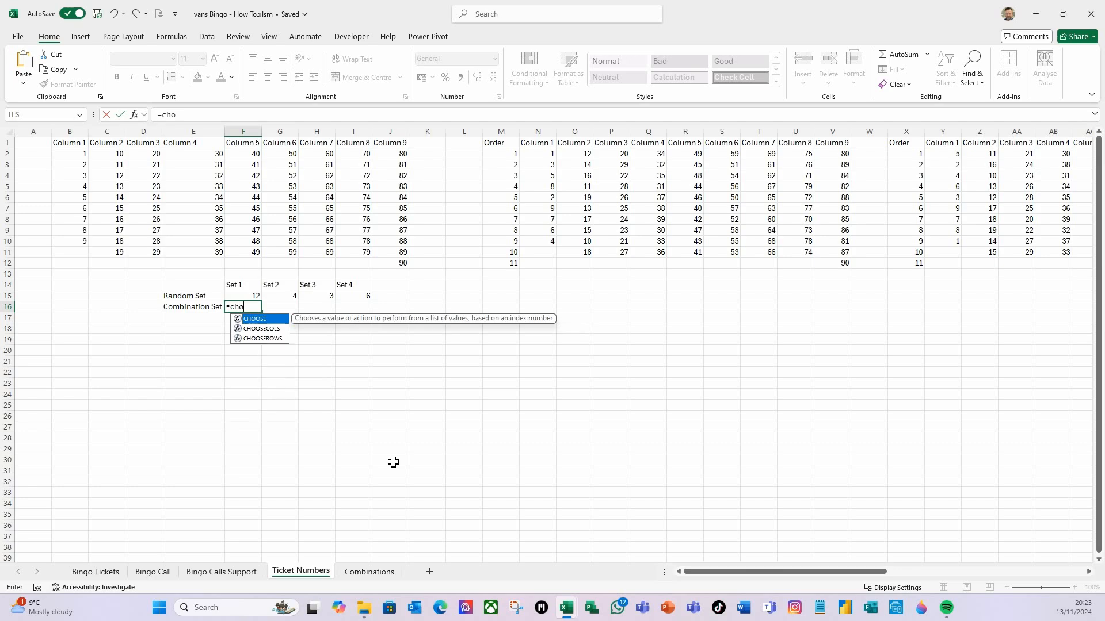
key(Tab)
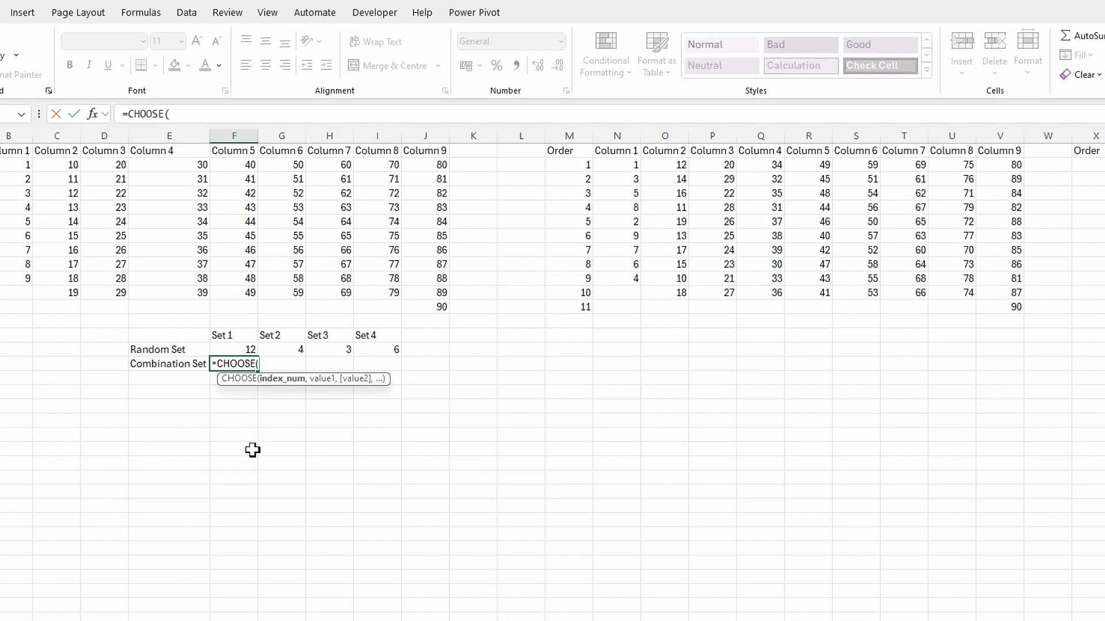
click(229, 349)
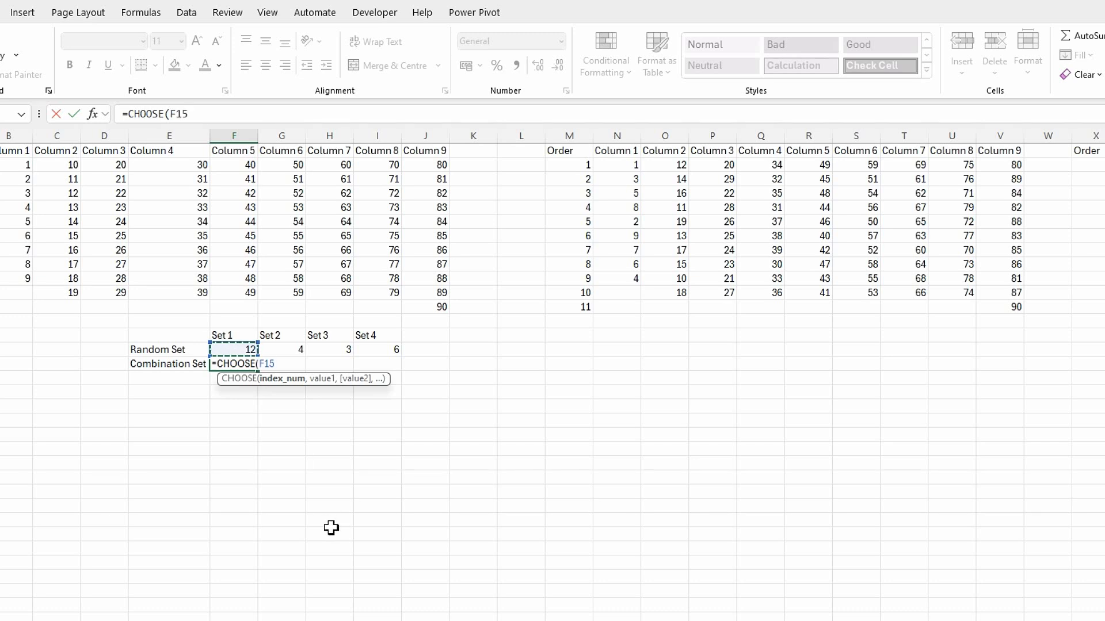
text(,)
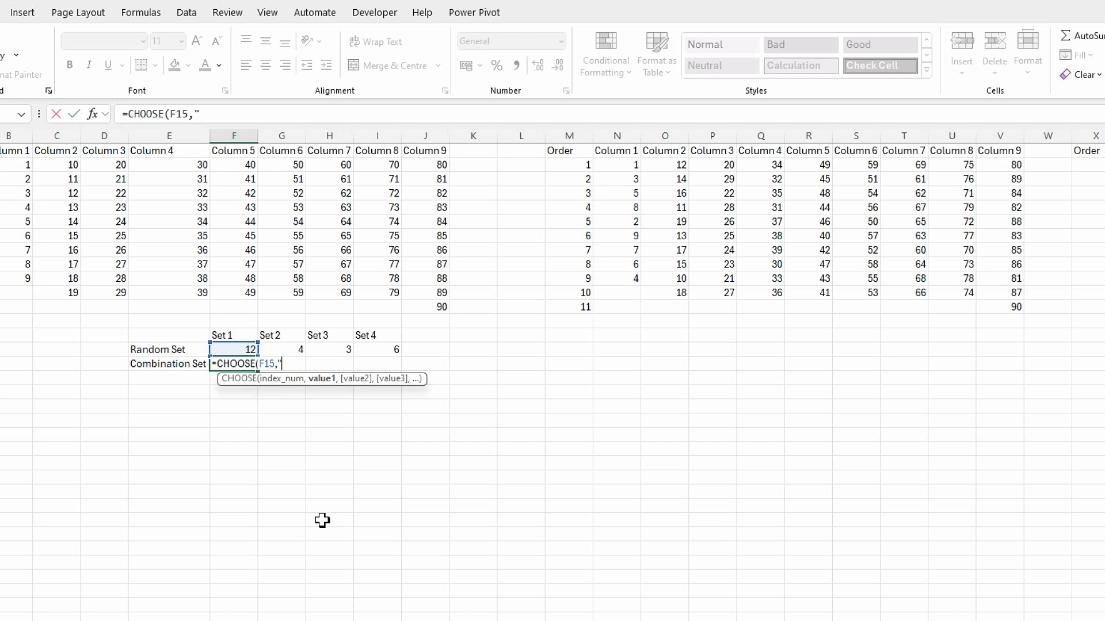
text(TickComb1")
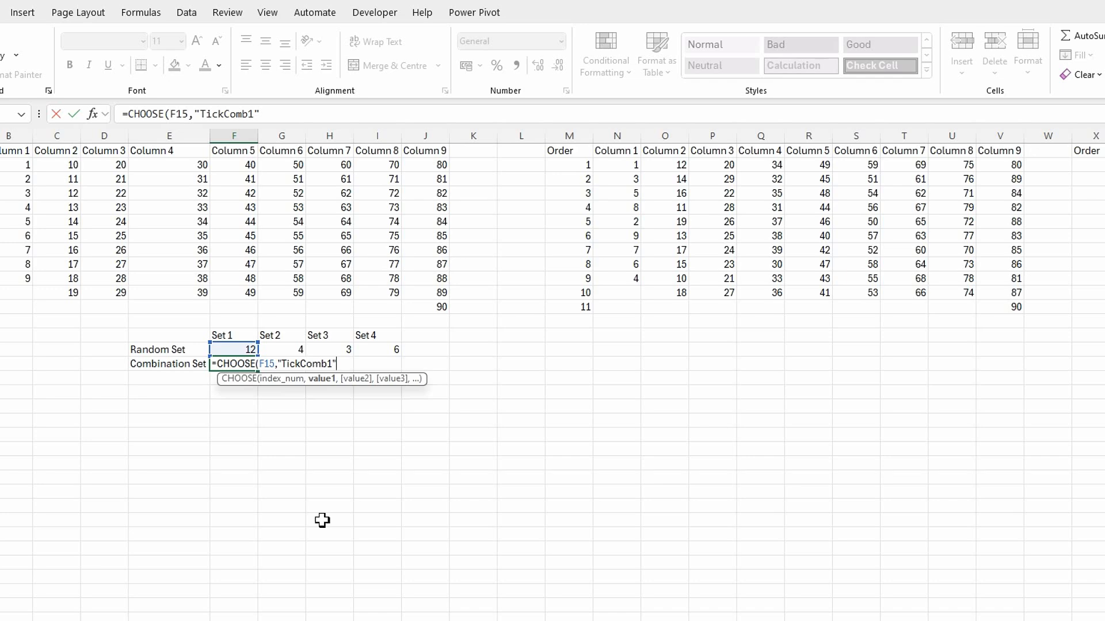
text(,)
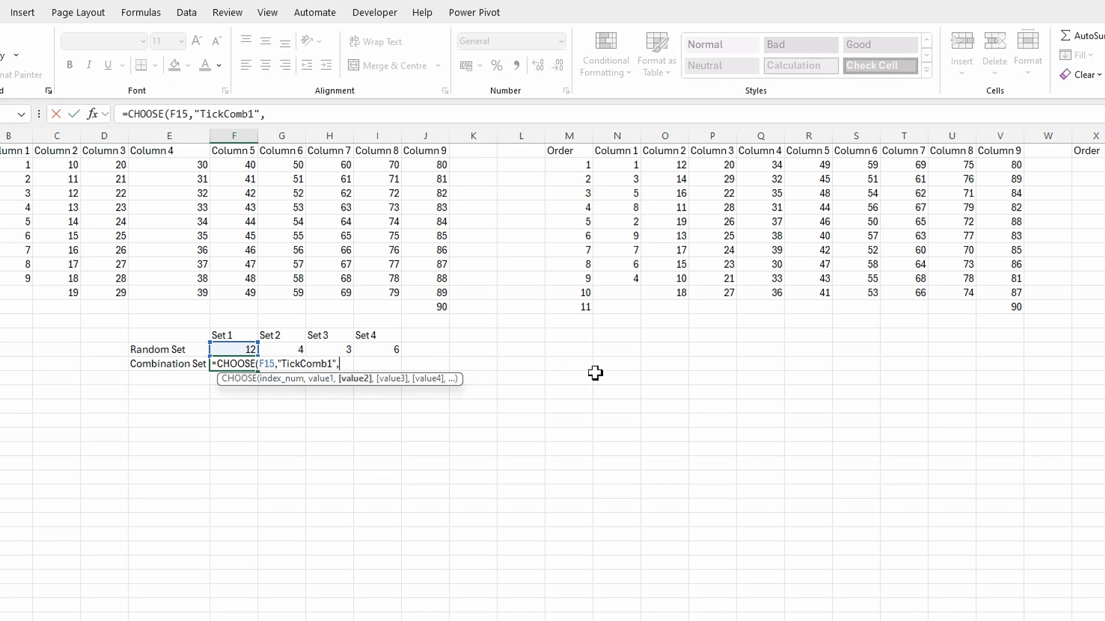
text("TickComb2","TickComb3","TickComb4","TickComb5","TickComb6","TickComb7","TickComb8","TickComb9","TickComb10","TickComb11","TickComb12"))
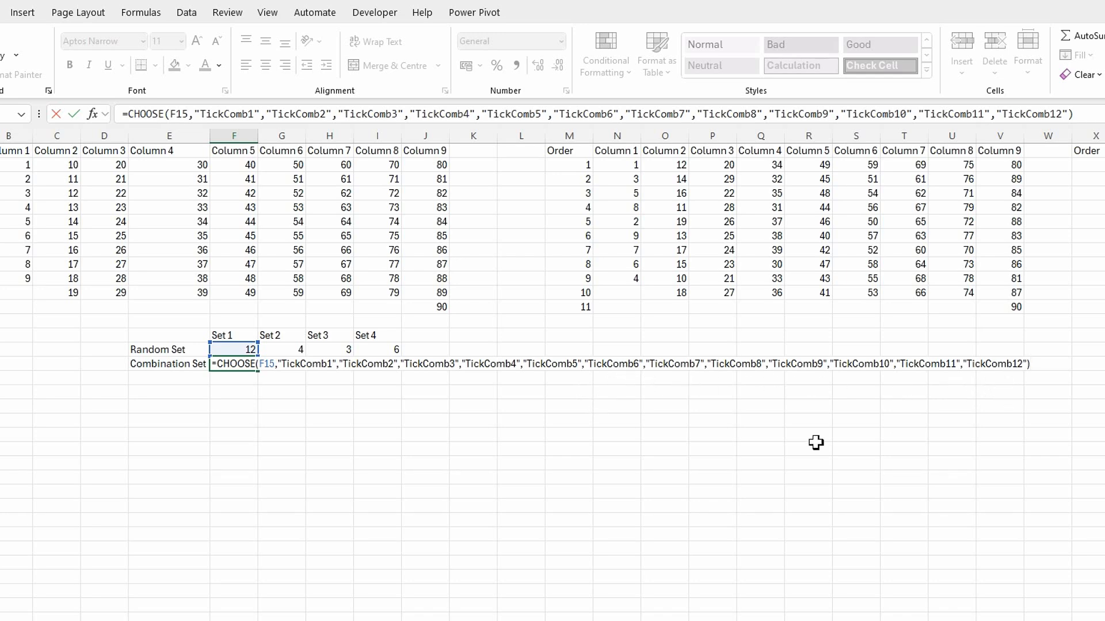
key(Return)
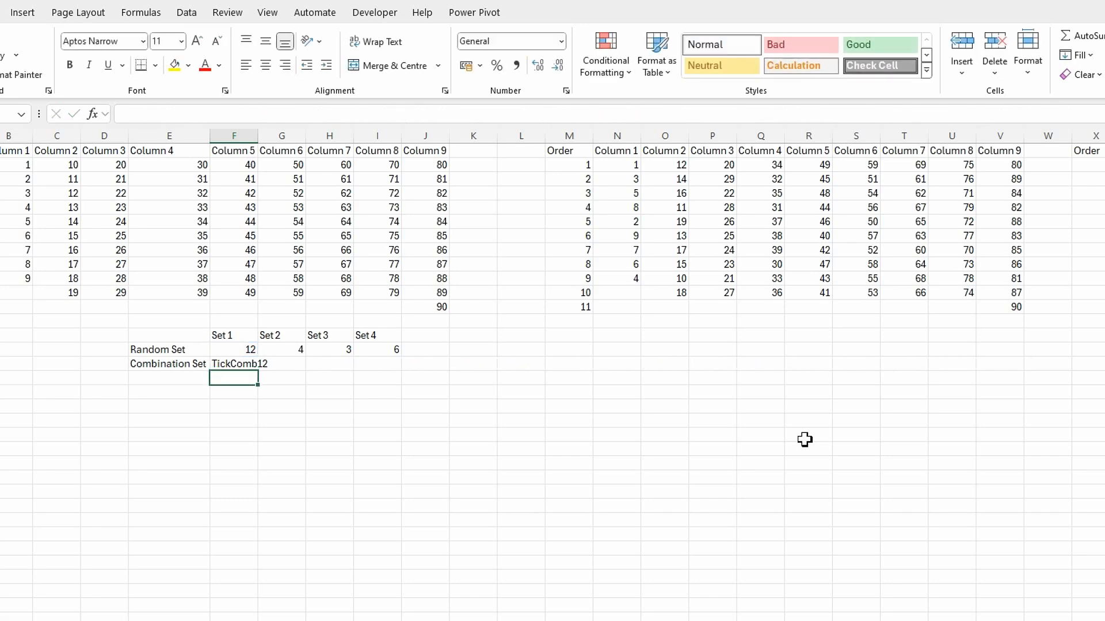
Copy the CHOOSE formula from F16 across to I16
click(241, 363)
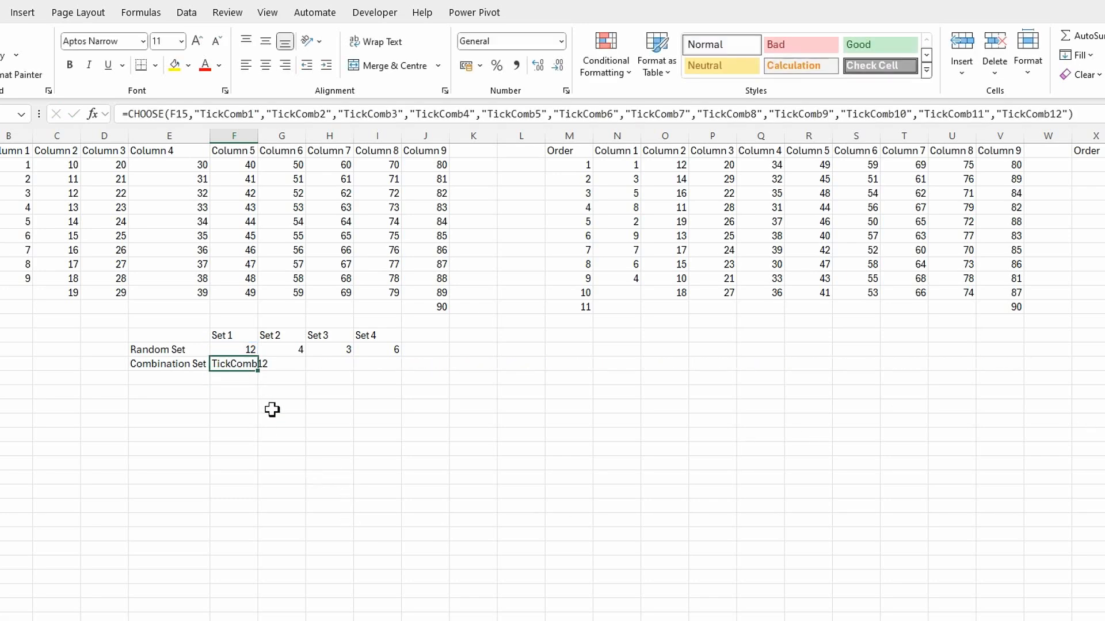
drag(258, 371, 382, 369)
click(328, 448)
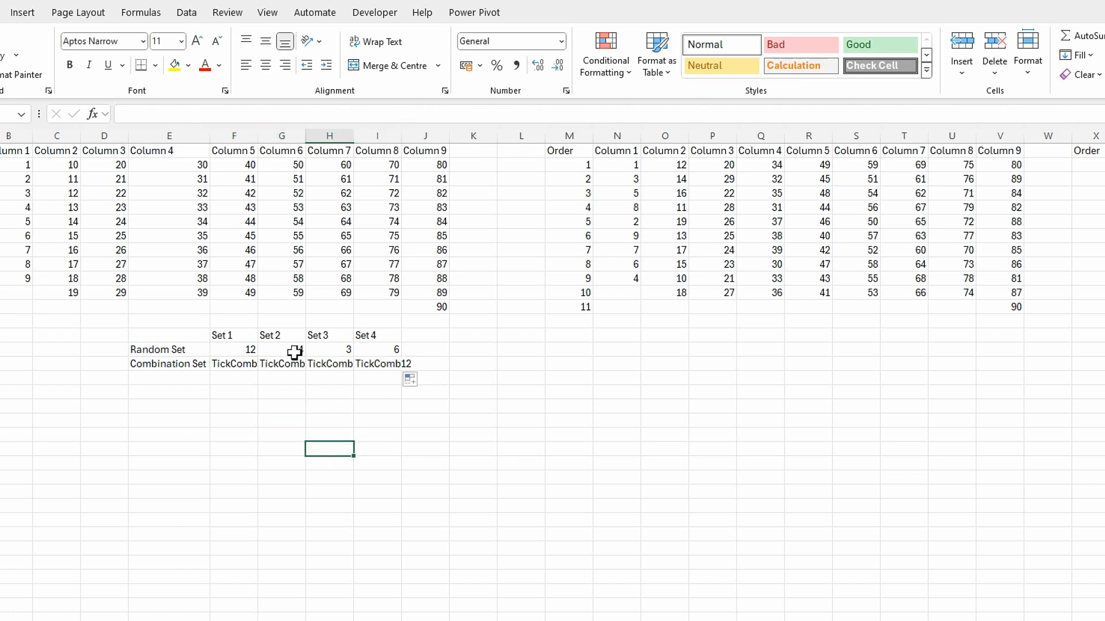
Autofit columns F, G and H to show the combination set names
double_click(258, 142)
double_click(320, 138)
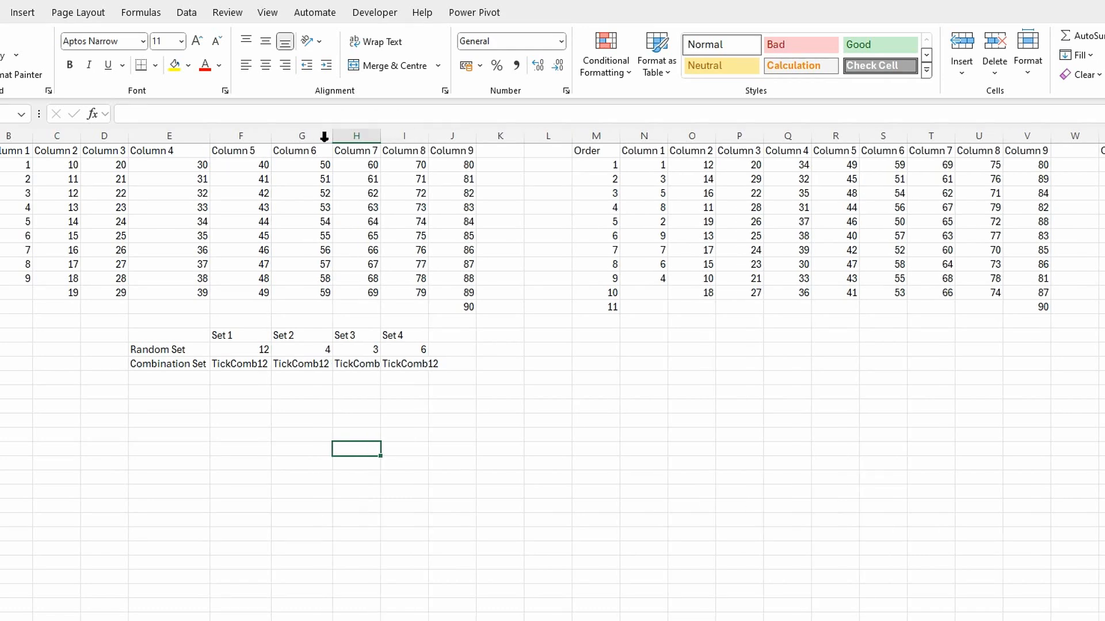
double_click(381, 138)
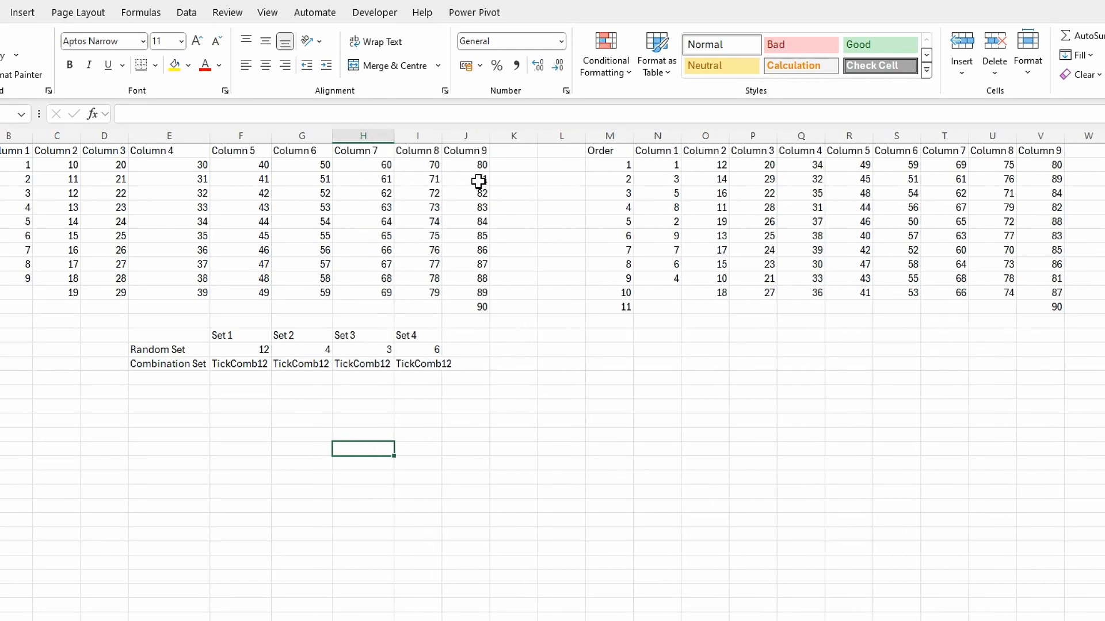
Autofit column I and recalculate the workbook twice to regenerate the random combination sets
double_click(441, 138)
click(363, 404)
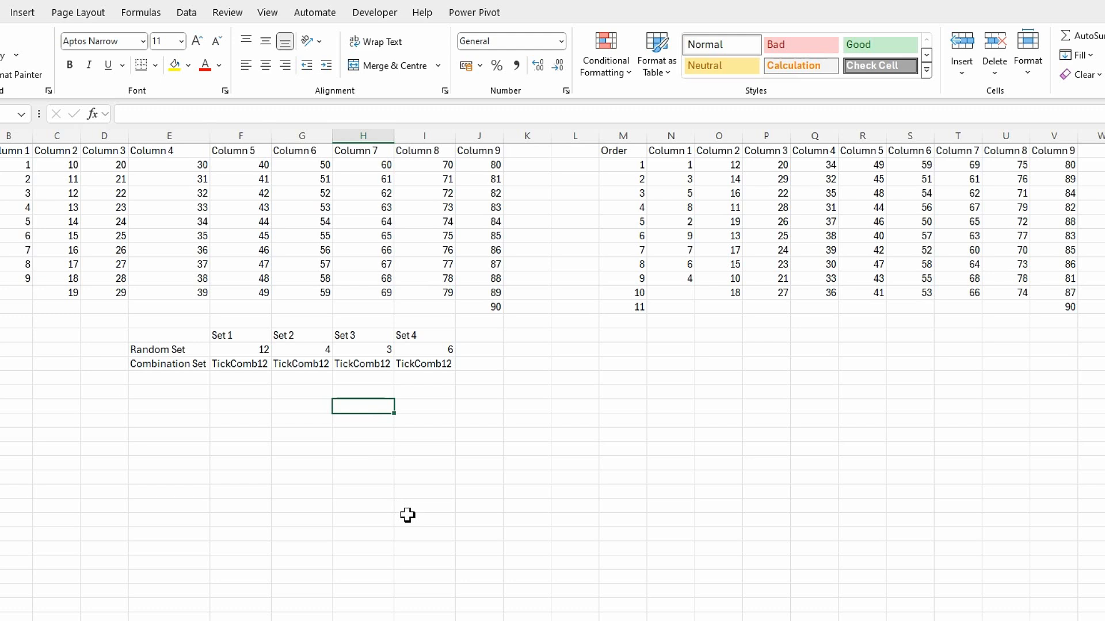
key(F9)
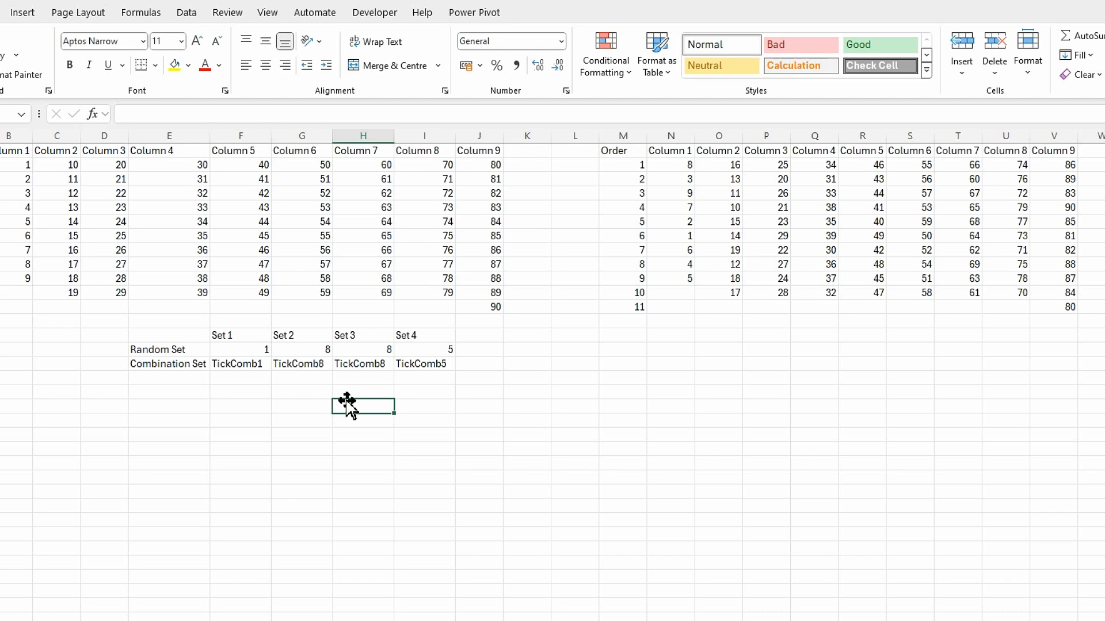
key(F9)
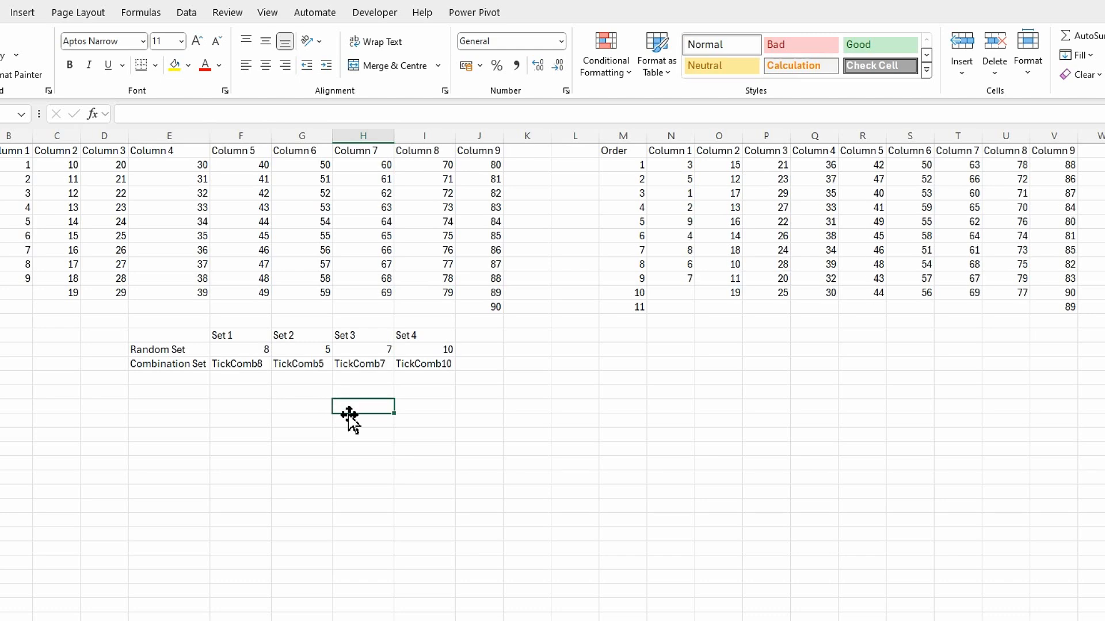
click(293, 411)
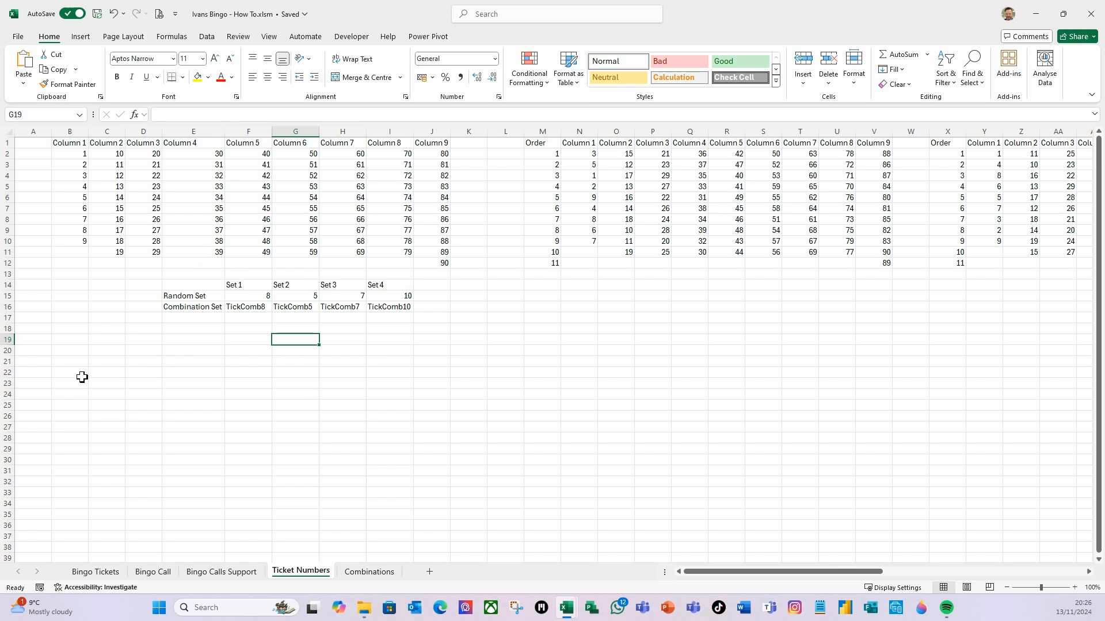
Enter the label Ticket 1 in A22
click(35, 373)
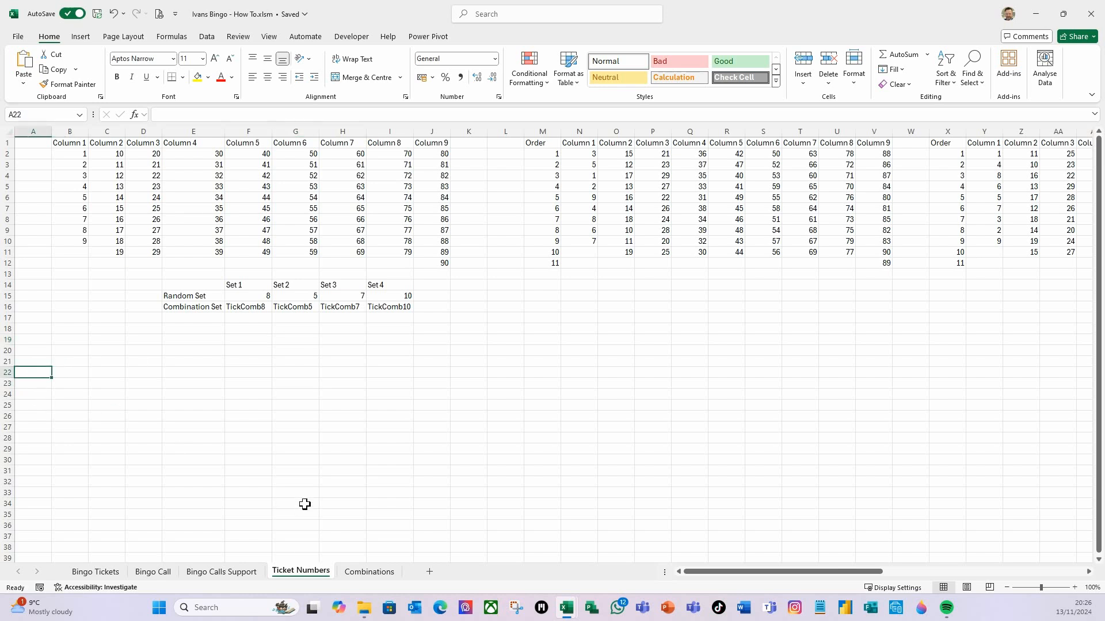
text(Ticket)
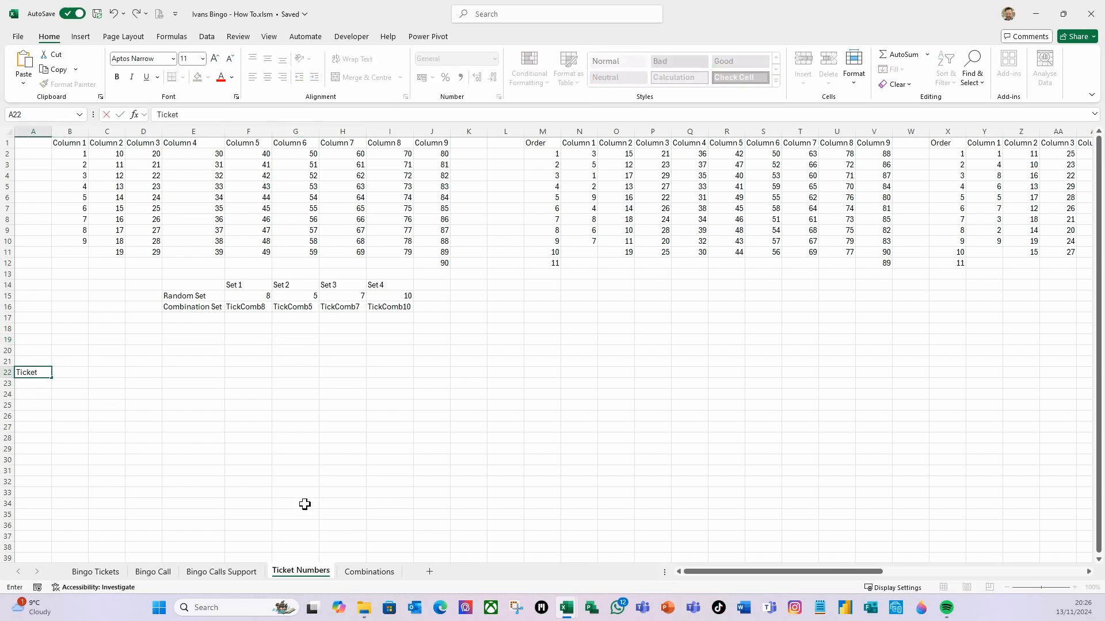
text( 1)
key(Tab)
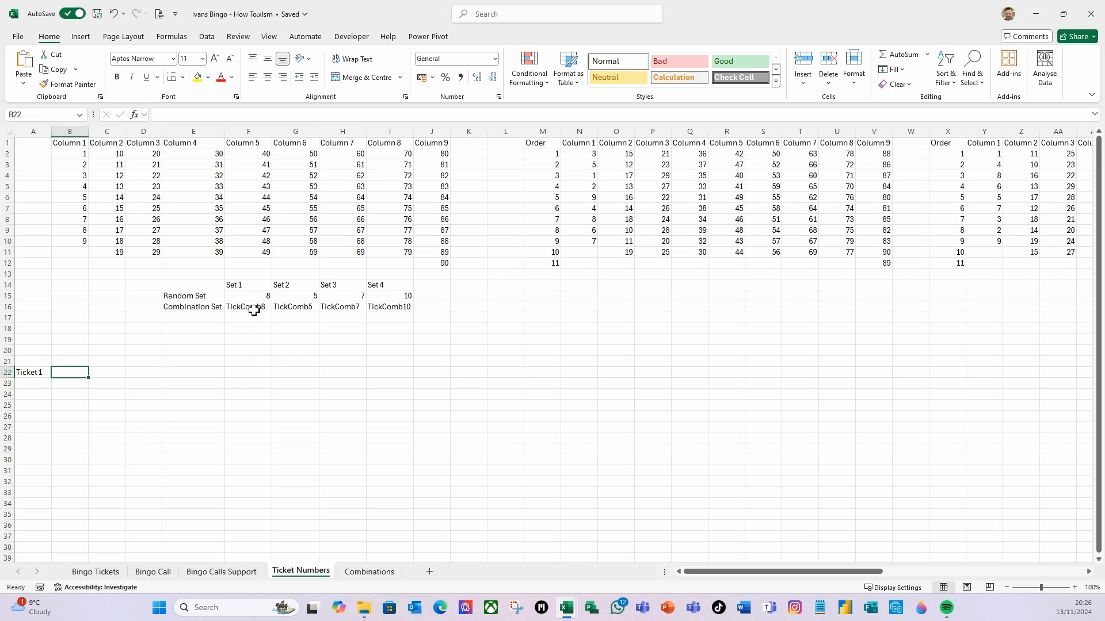
Check the combination rows on the Combinations sheet, then add a Row header in A23 and =SEQUENCE(18) in A24
click(369, 571)
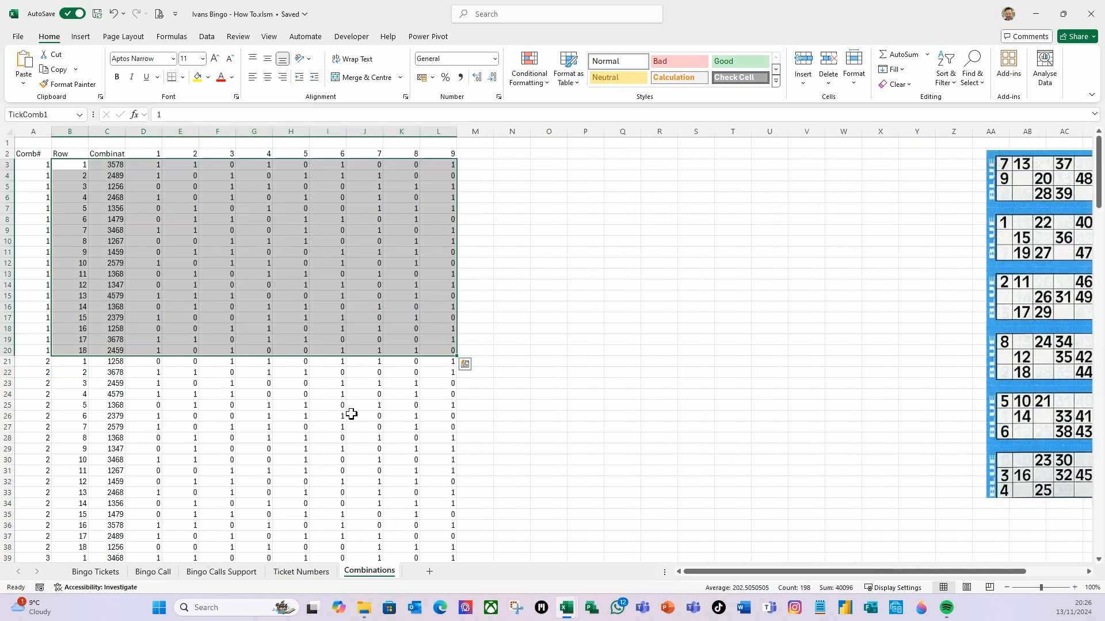
scroll(99, 349, down, 5)
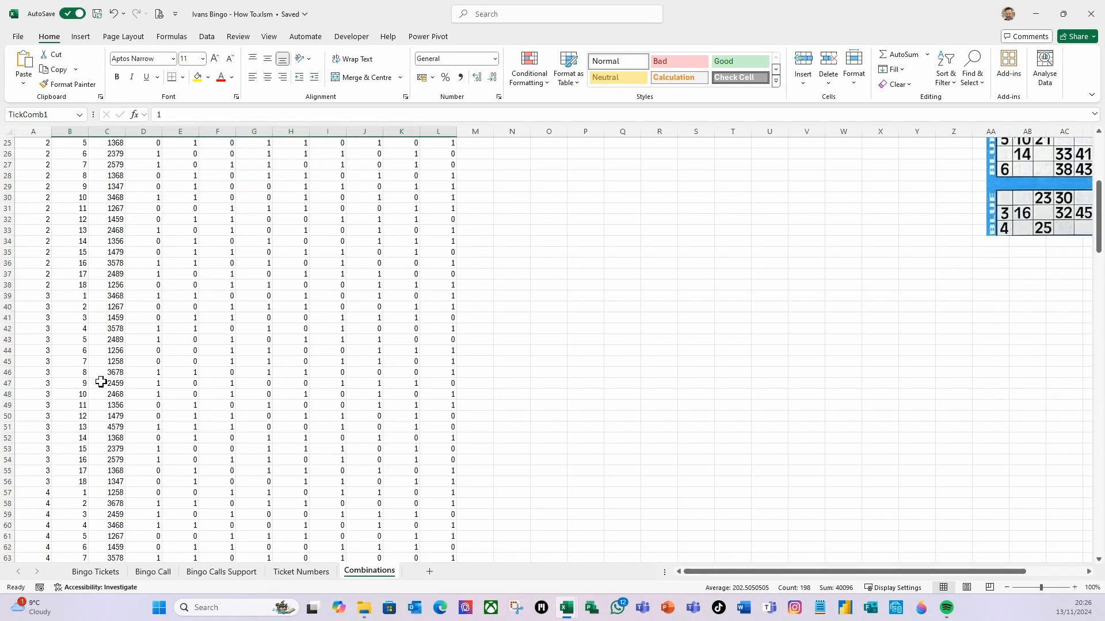
scroll(102, 383, up, 5)
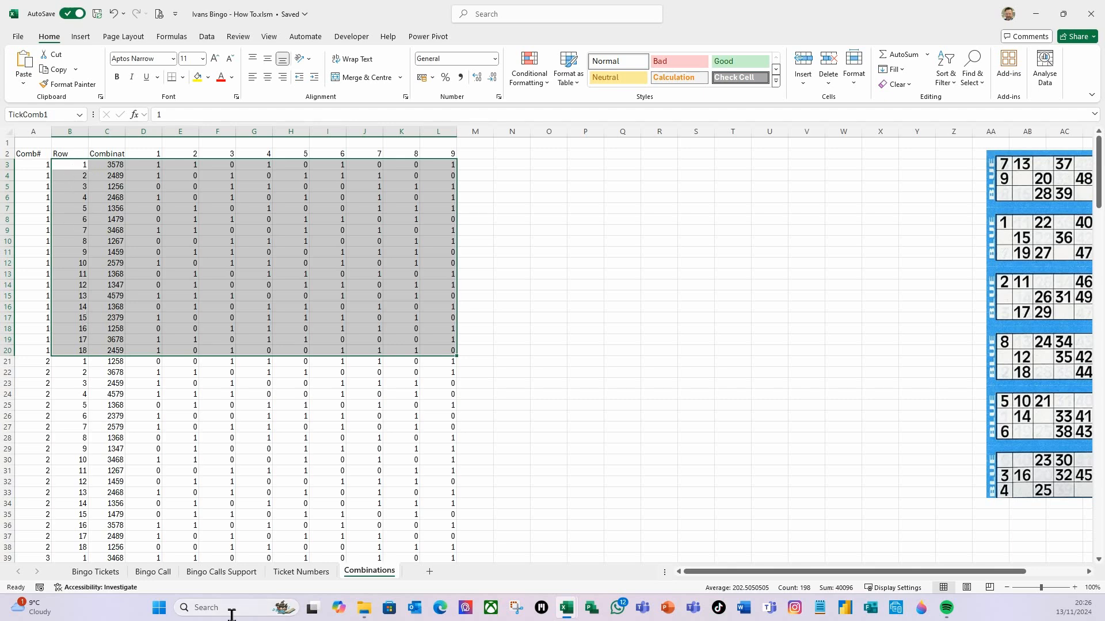
click(305, 573)
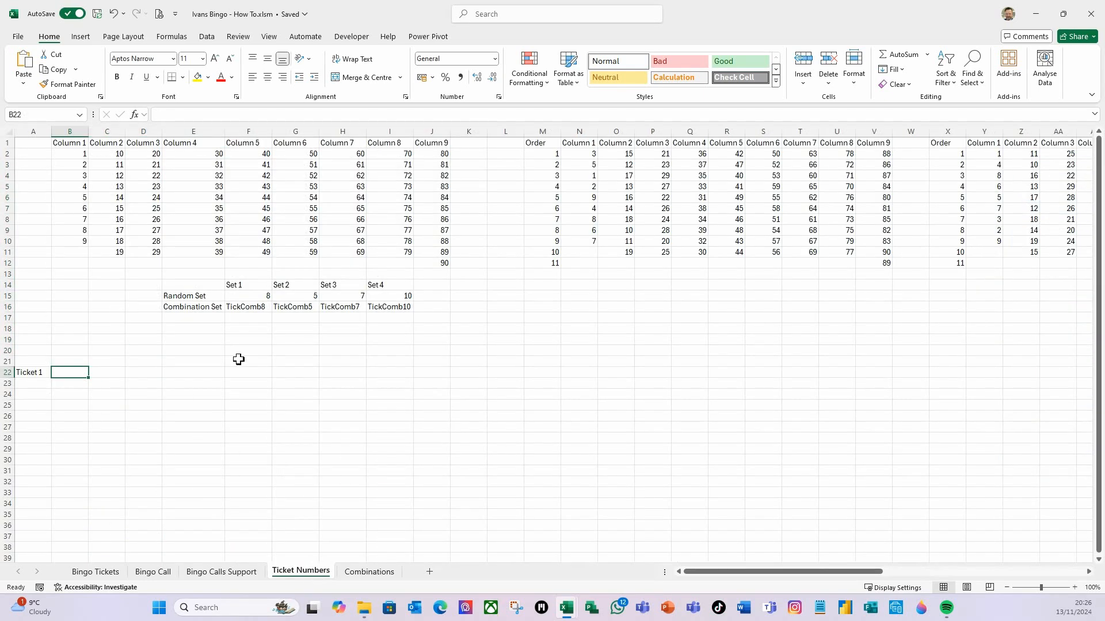
click(35, 384)
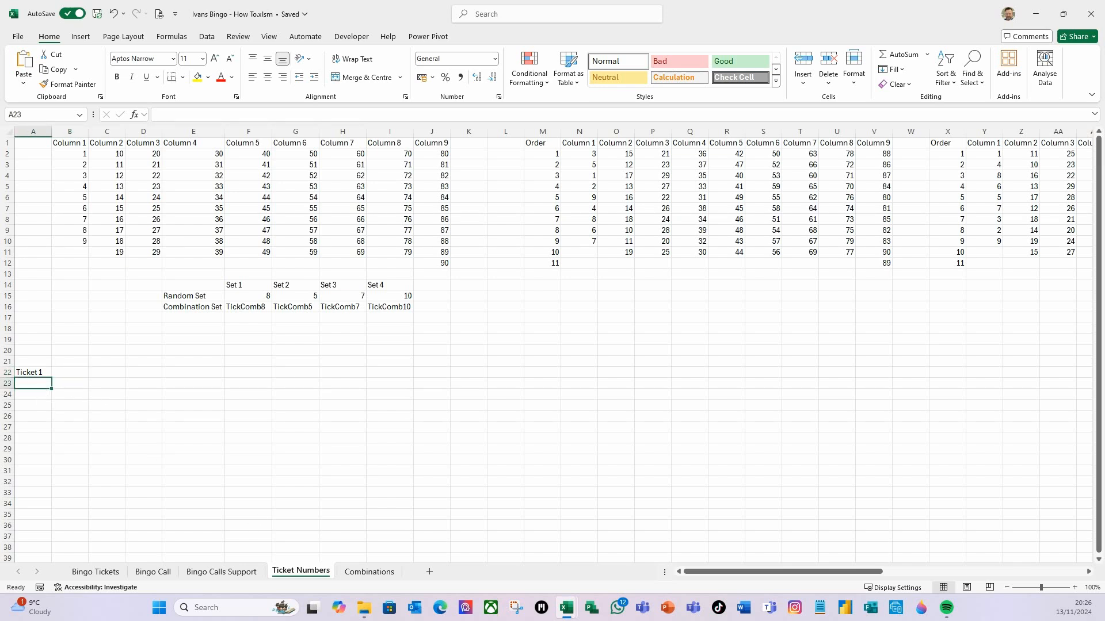
text(Row)
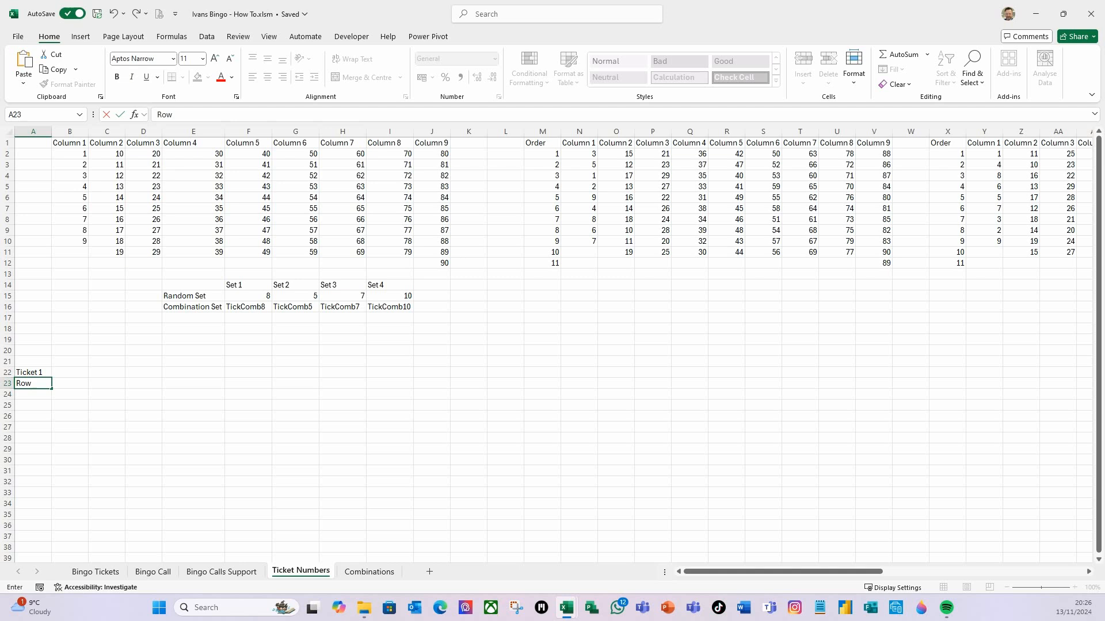
key(Return)
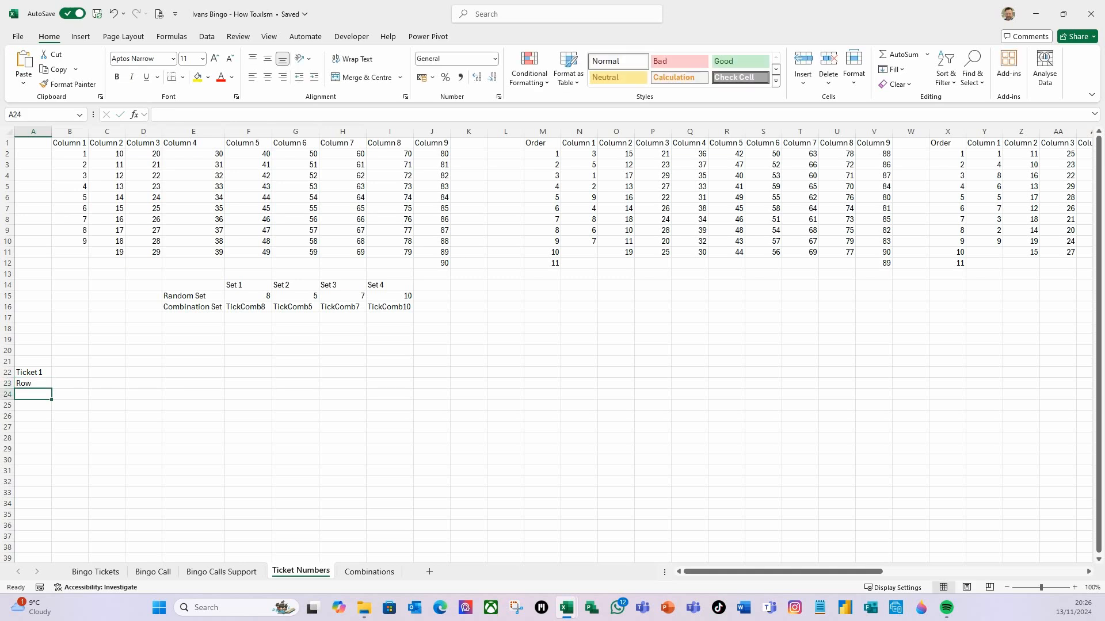
text(=seq)
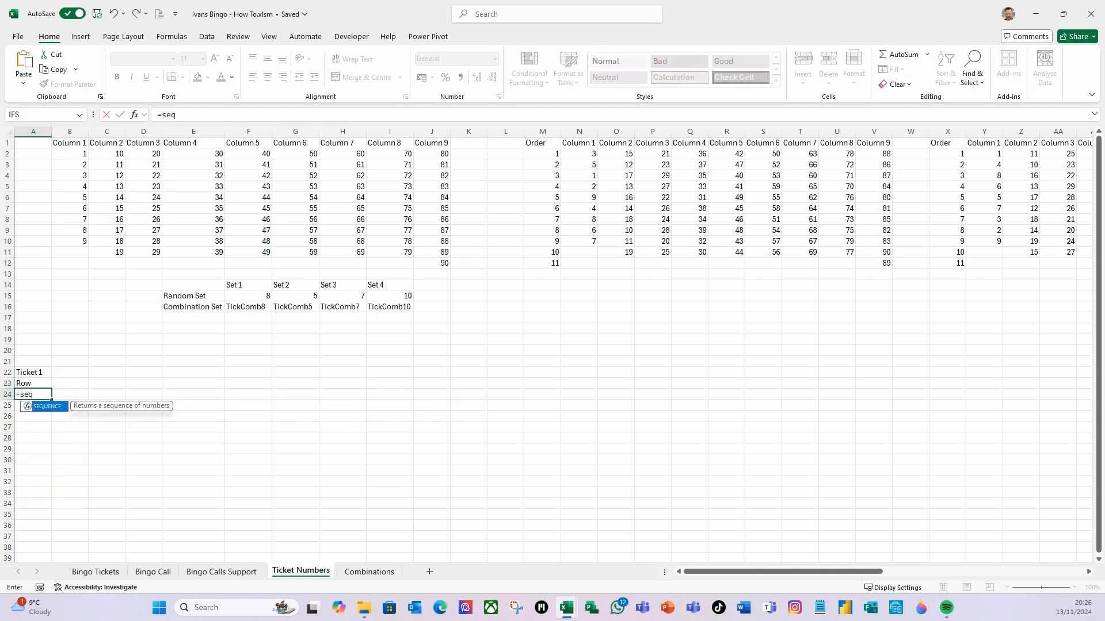
key(Tab)
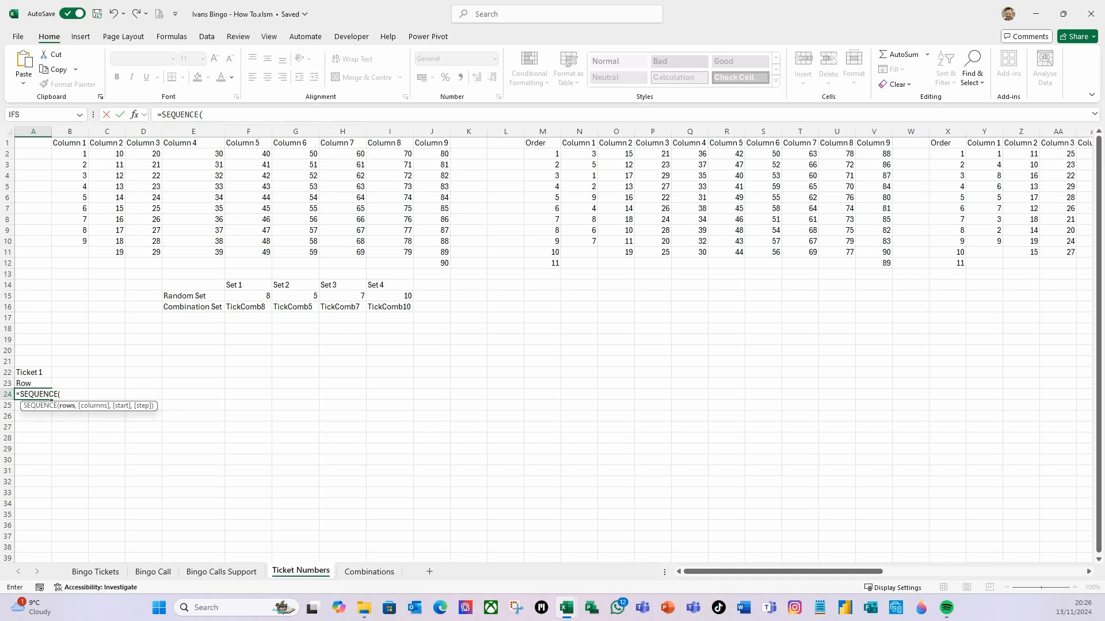
text(18))
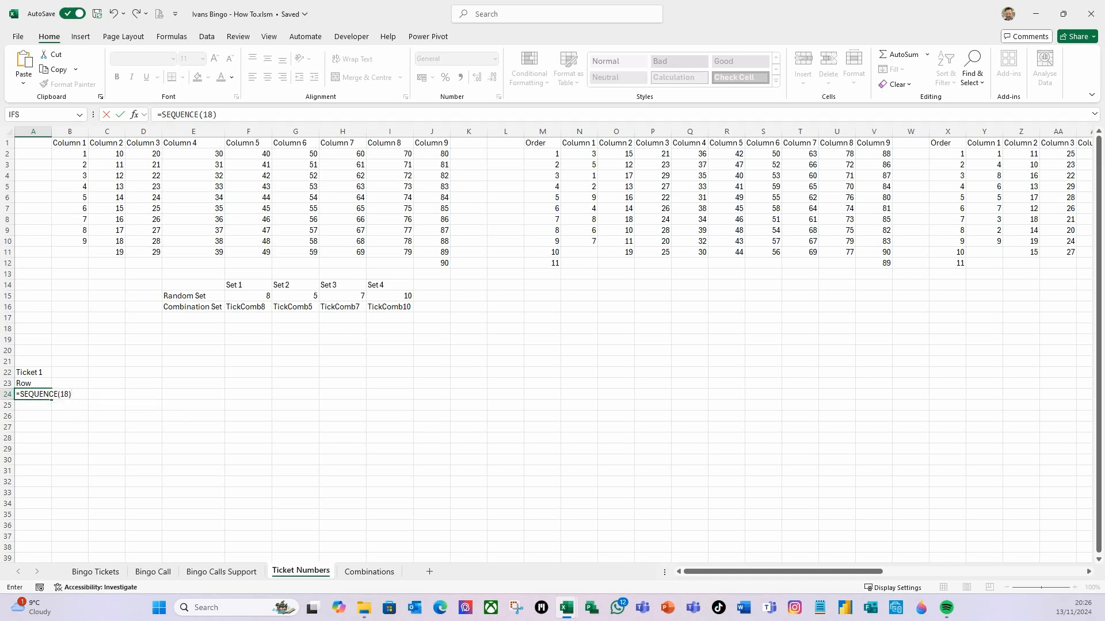
key(Return)
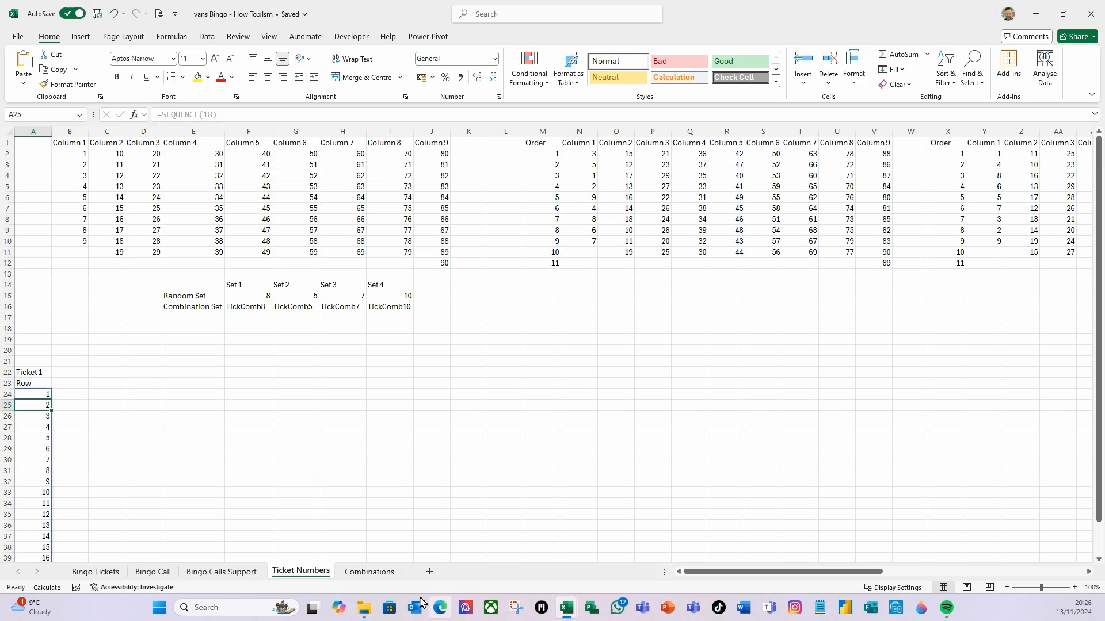
Convert the row numbers in A24:A41 into static values by copying and pasting them as values
scroll(217, 466, down, 3)
click(43, 297)
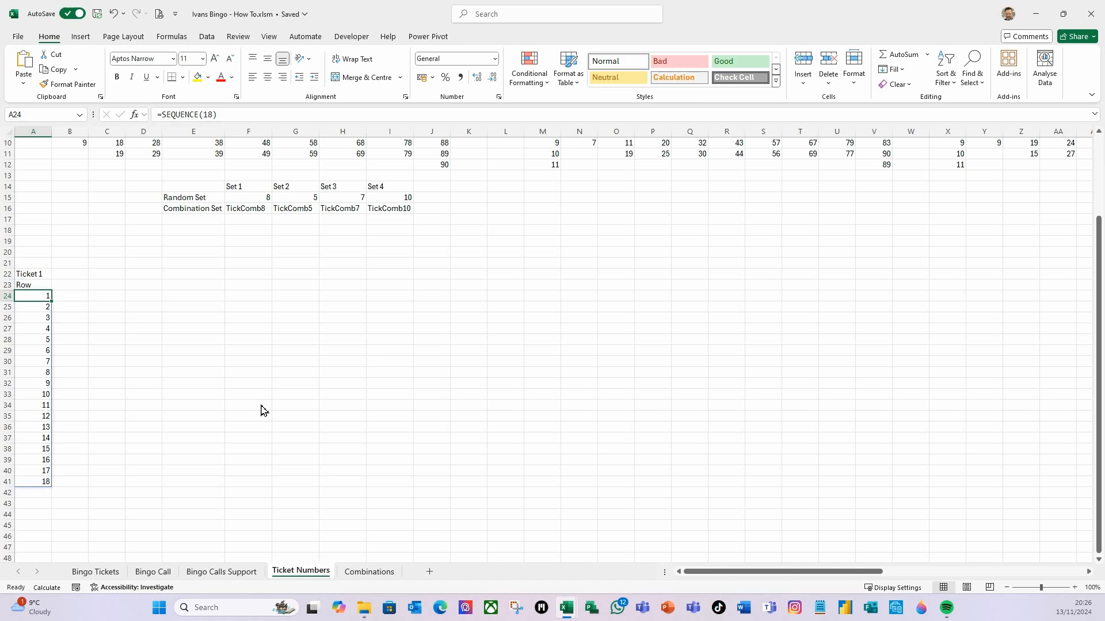
key(ctrl+shift+Down)
key(ctrl+c)
key(ctrl+shift+v)
key(ctrl+shift+d)
click(202, 342)
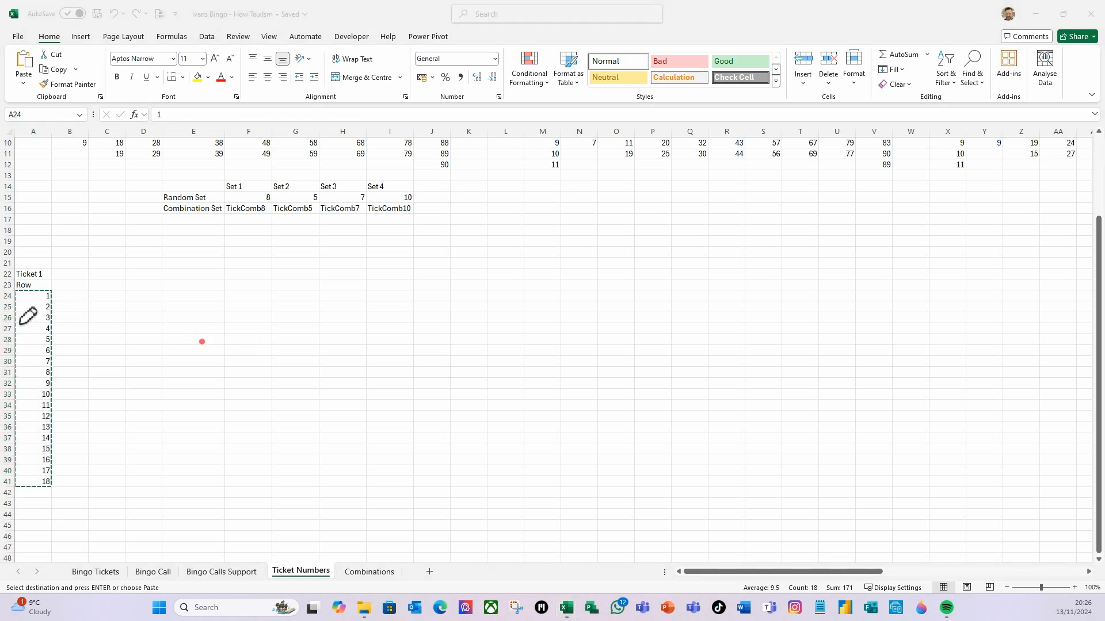
key(Escape)
click(143, 383)
click(43, 298)
click(36, 362)
click(28, 461)
key(Escape)
click(159, 350)
click(39, 296)
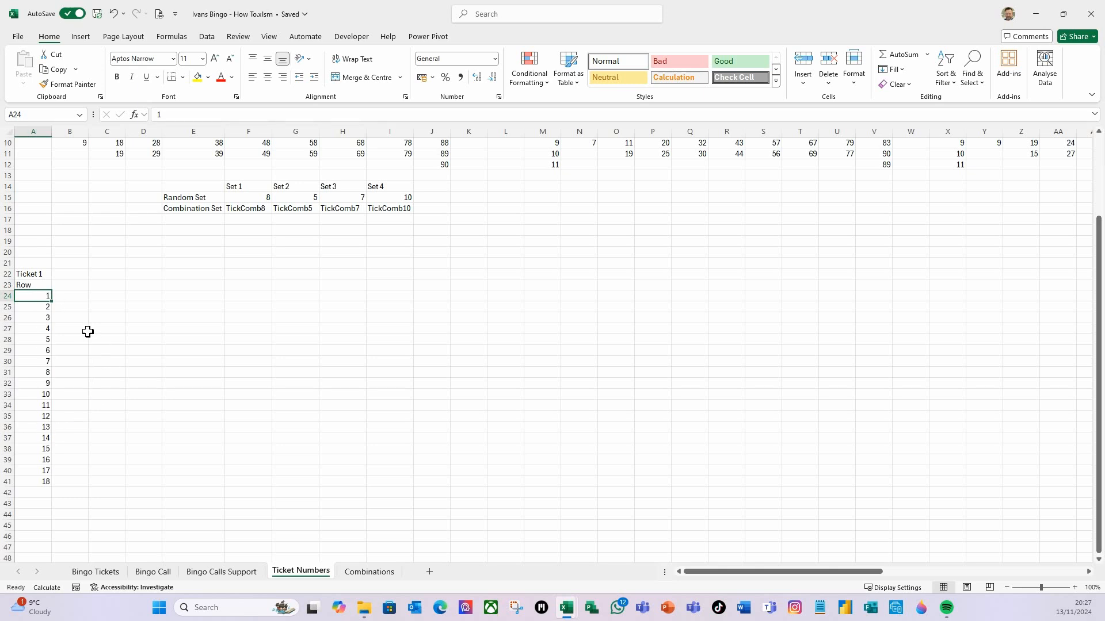
Enter Column 1 in B23 and fill it across to J23 to create Column 1 to Column 9 headers
click(69, 284)
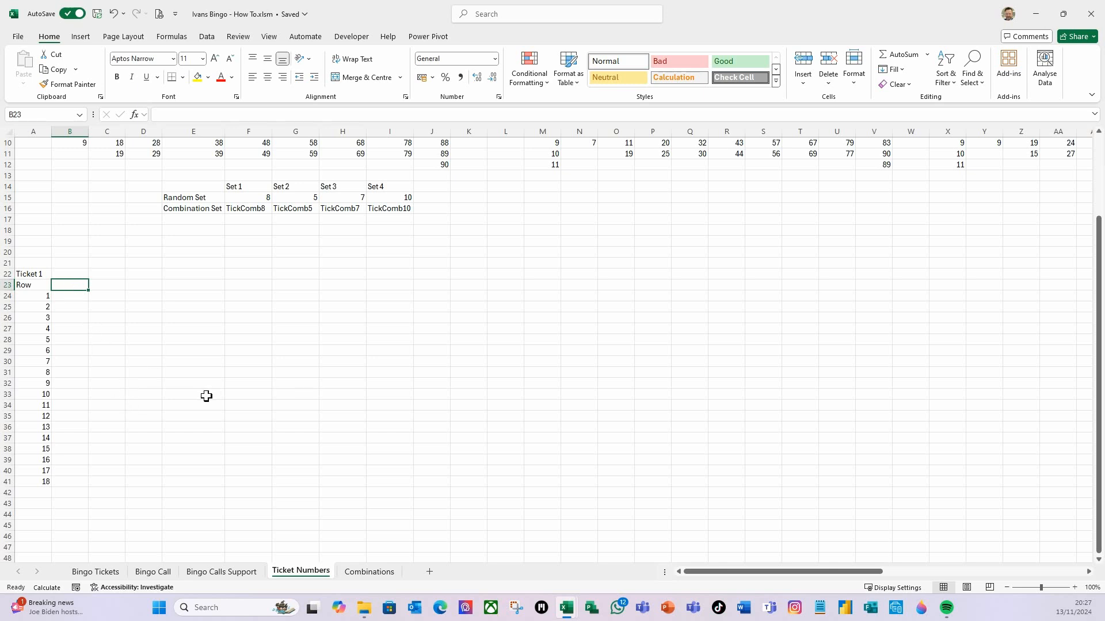
text(Col)
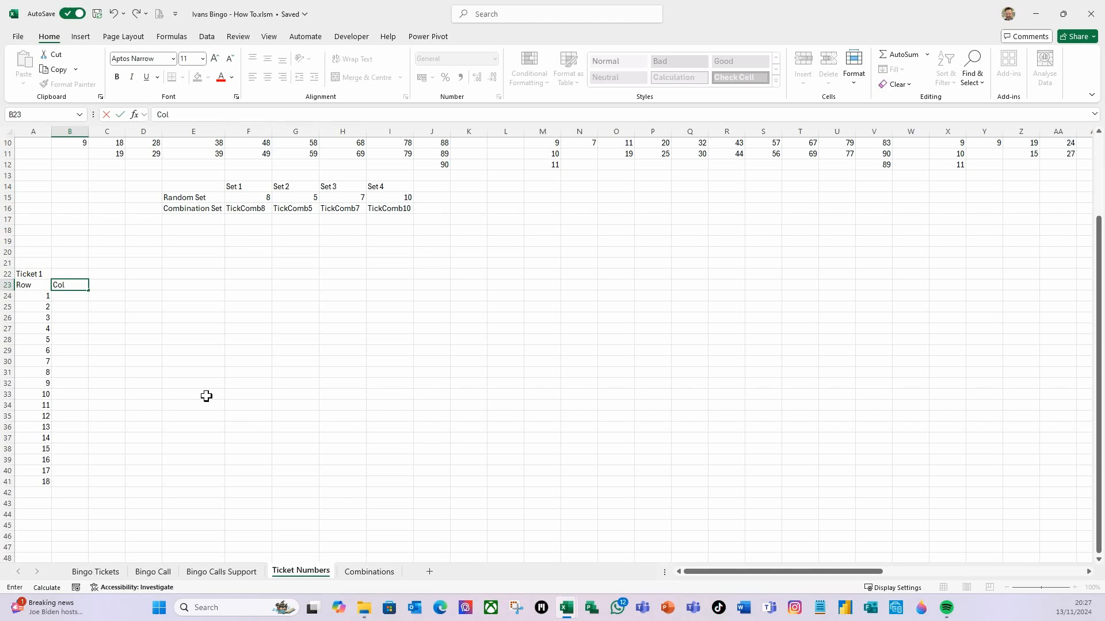
text(umn 1)
key(ctrl+Return)
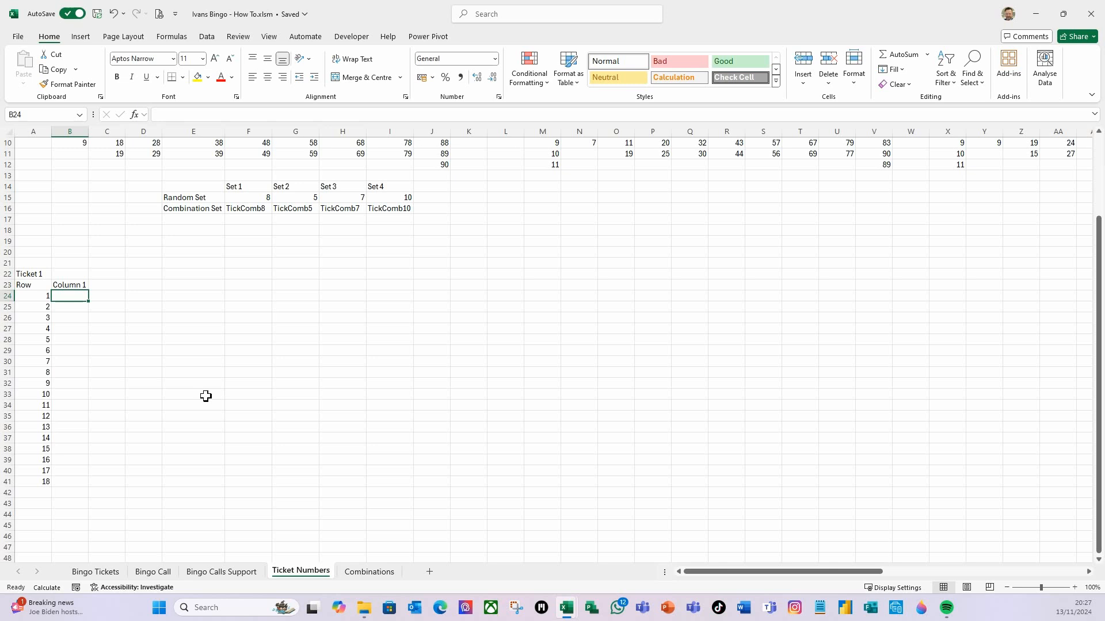
drag(88, 291, 449, 285)
click(240, 353)
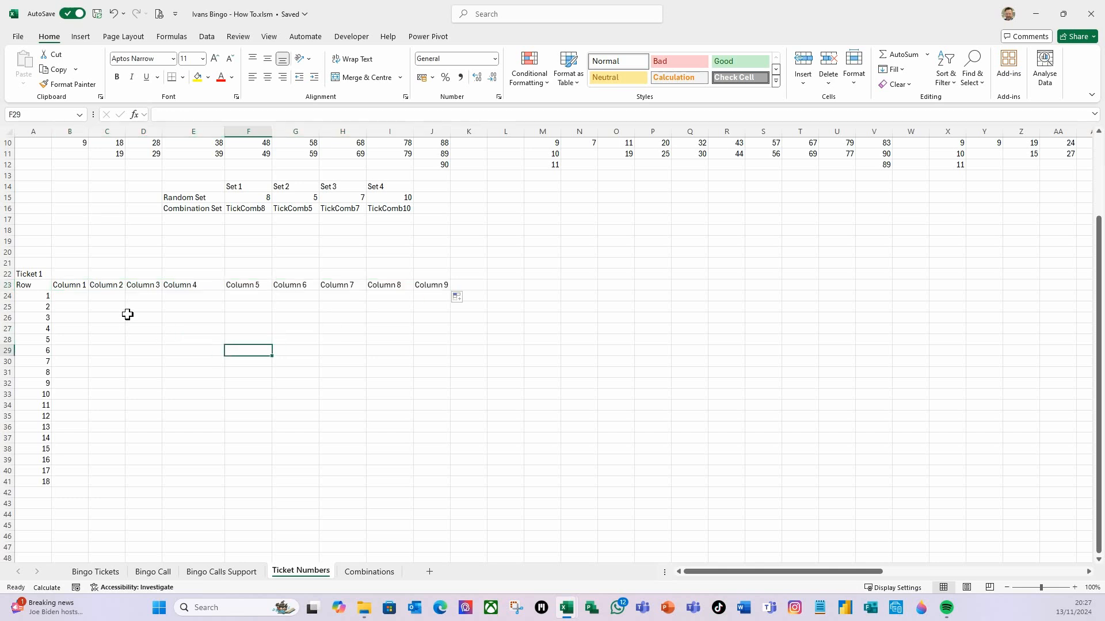
click(76, 295)
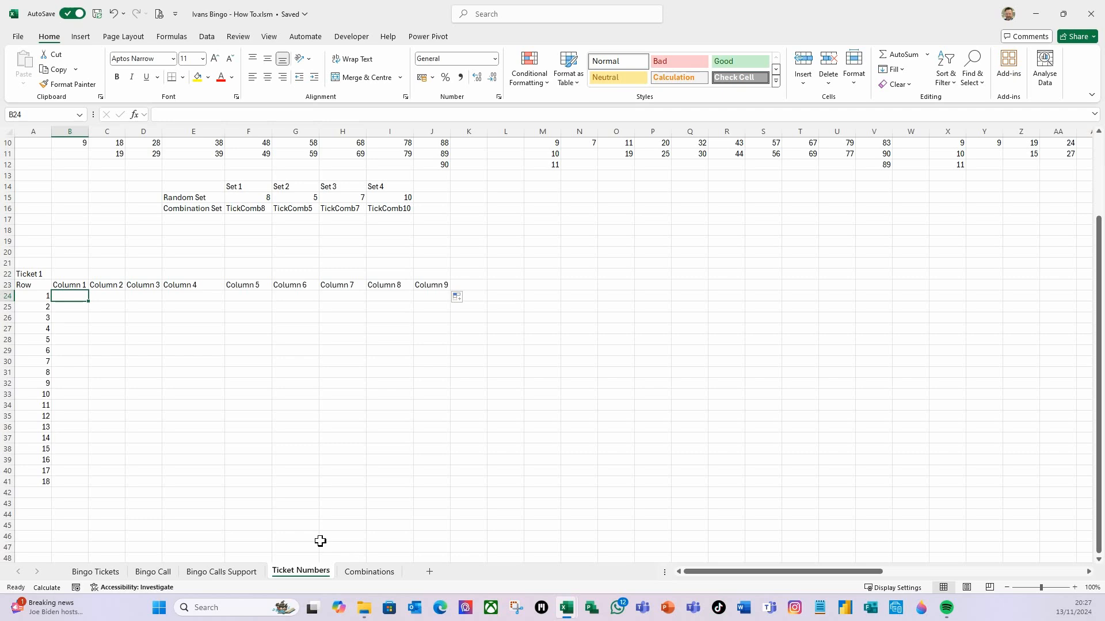
Compare with the Combinations sheet columns, then enter index numbers 3 and 4 in B22:C22 and fill the series to 11 in J22
click(360, 571)
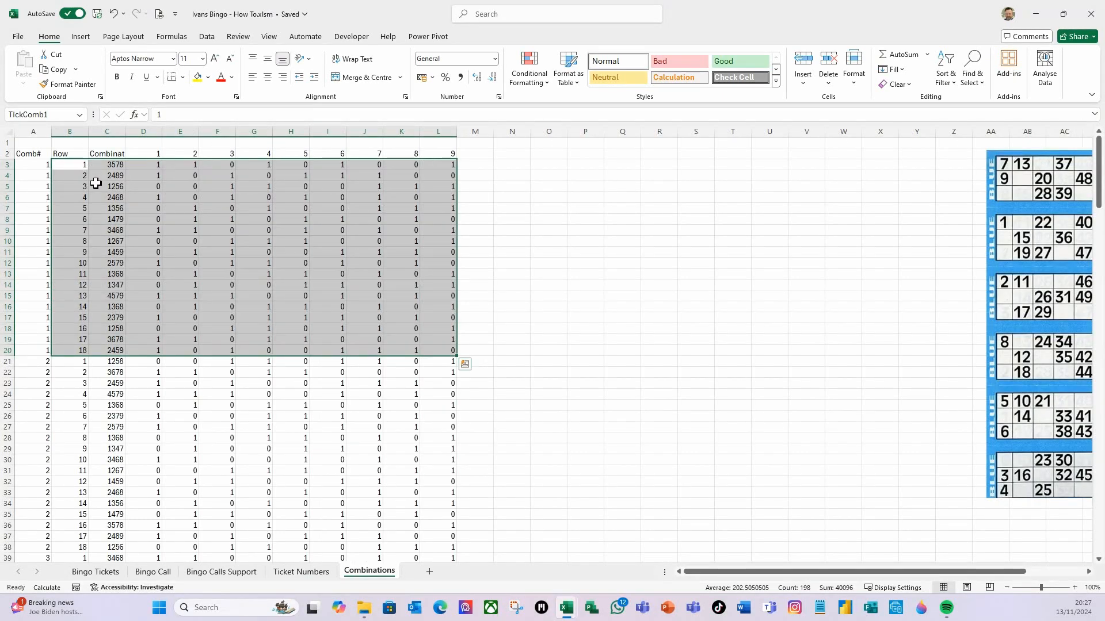
click(83, 167)
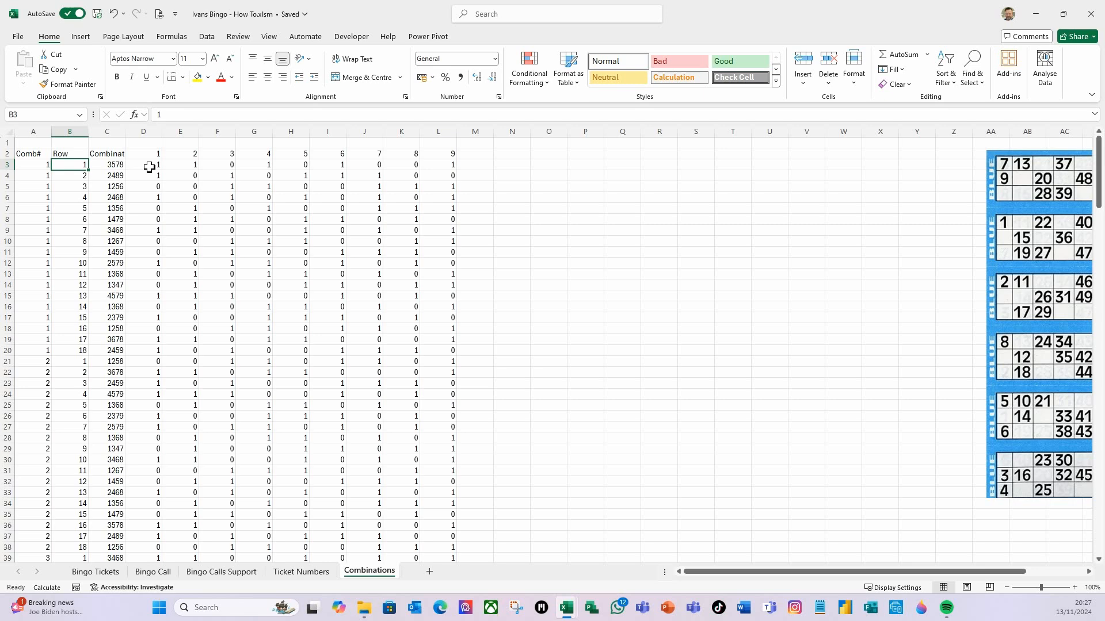
click(316, 572)
click(72, 275)
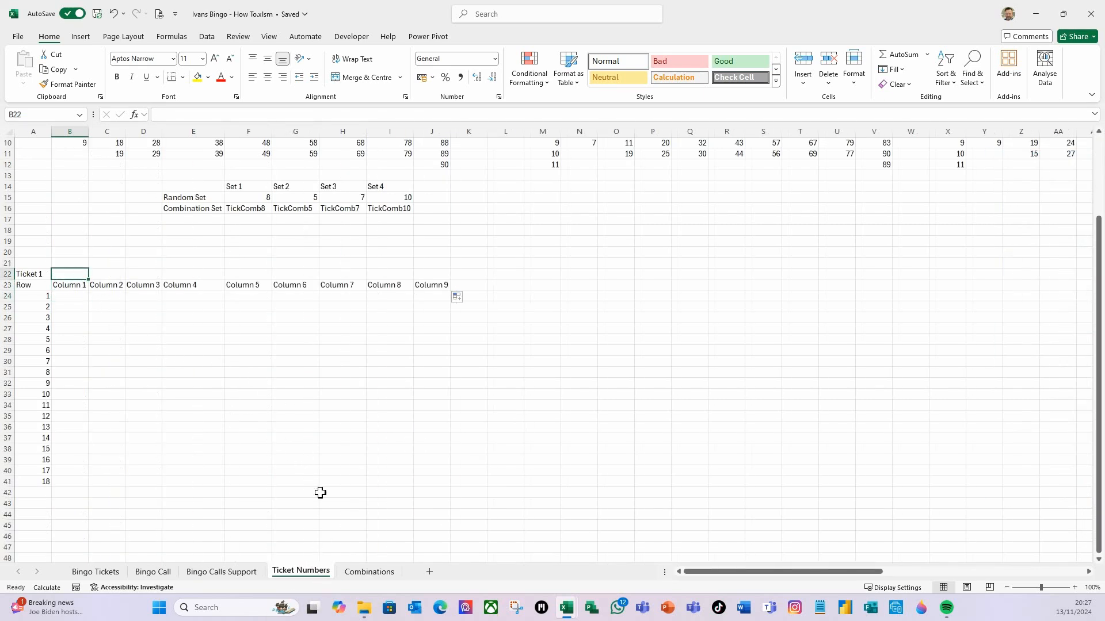
text(3)
key(Tab)
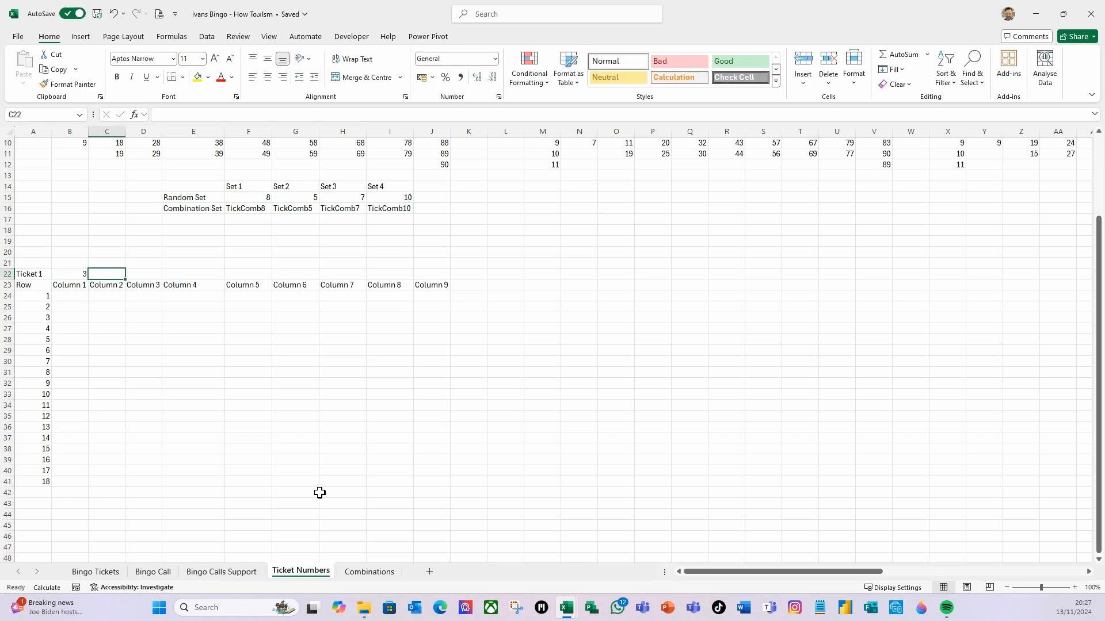
text(4)
key(Tab)
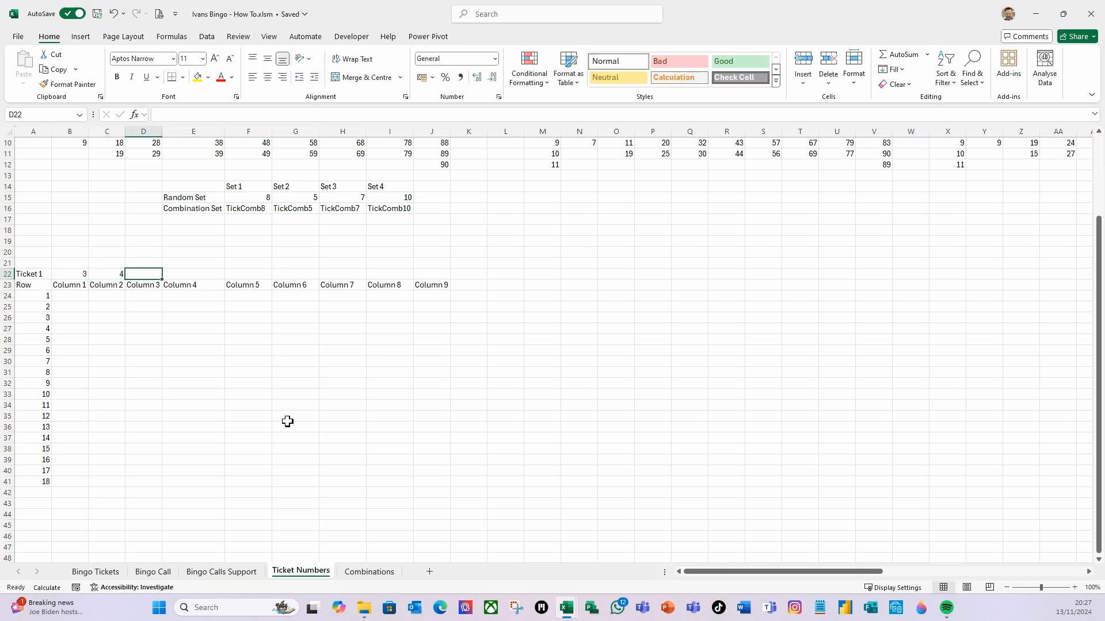
drag(66, 278, 441, 272)
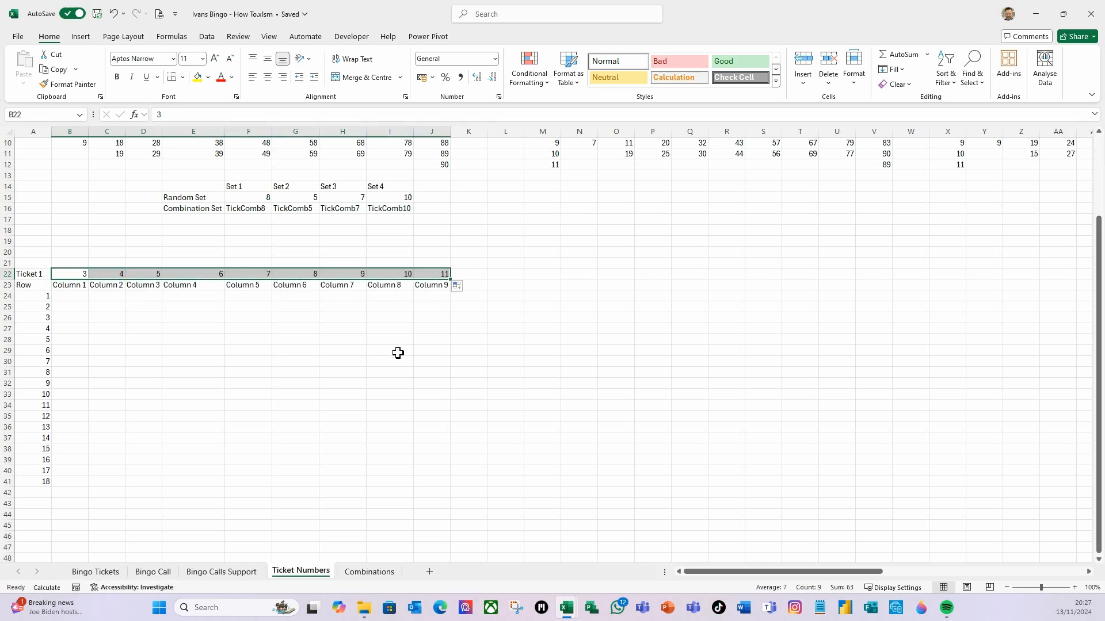
click(397, 353)
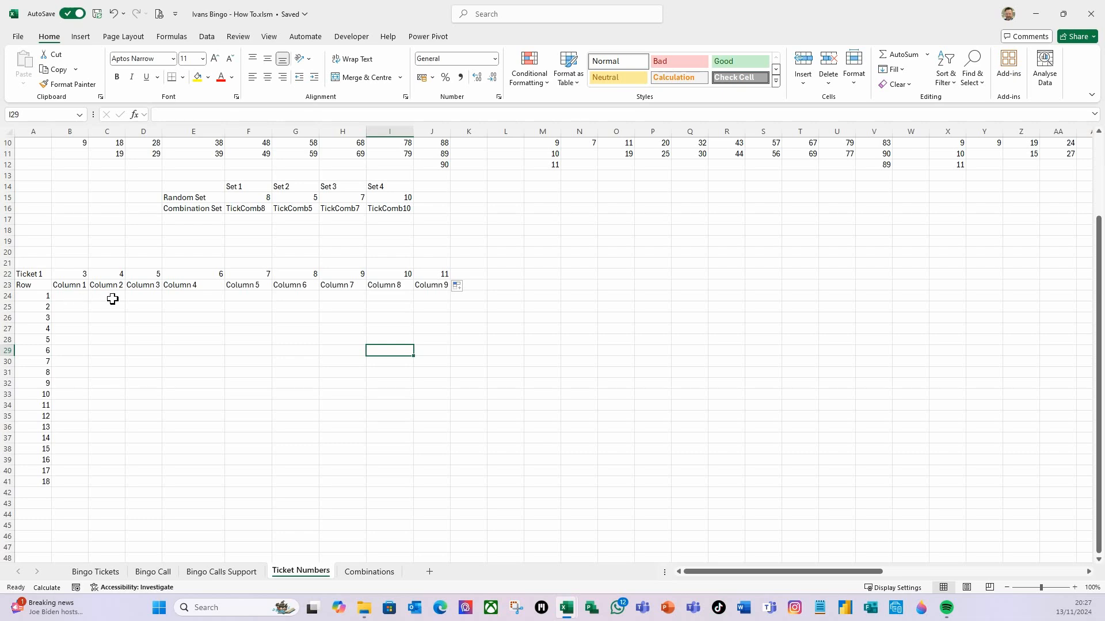
click(351, 573)
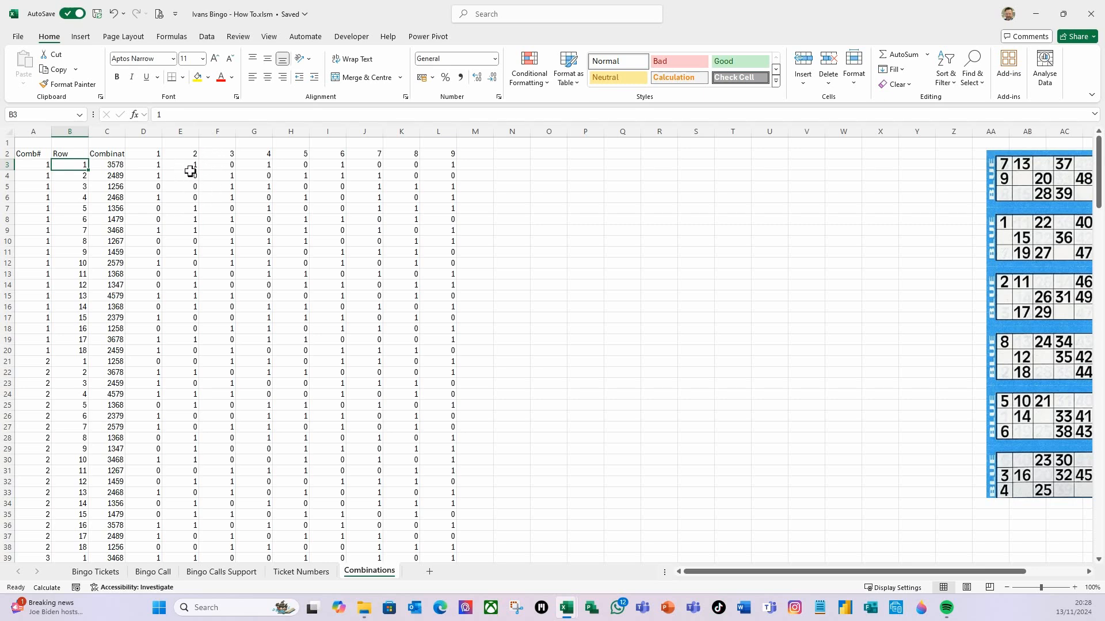
click(316, 572)
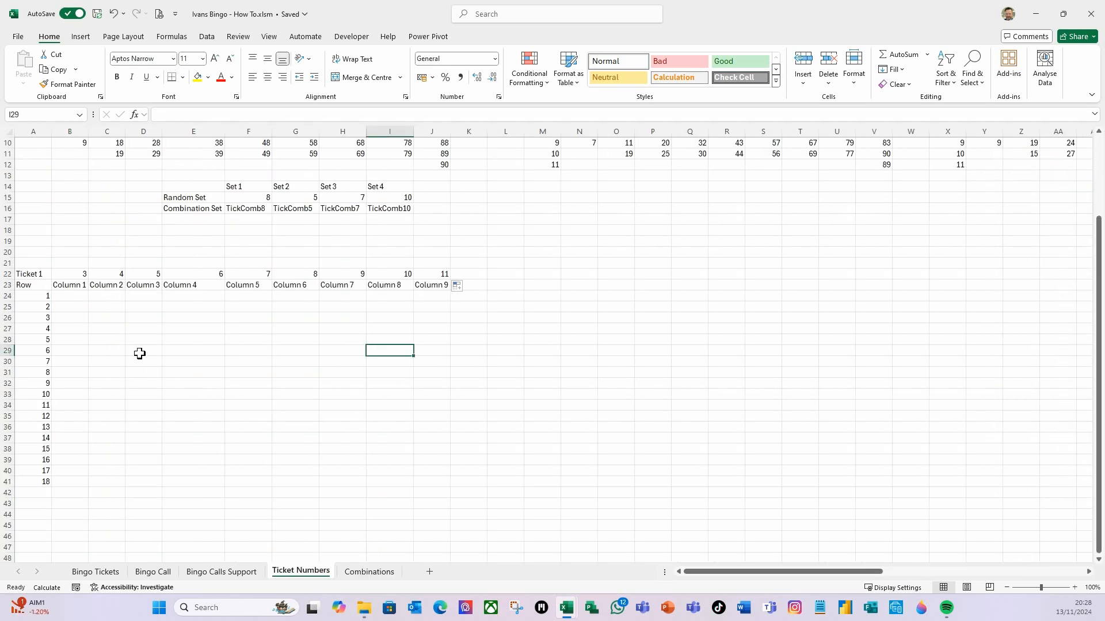
Enter =VLOOKUP($A24,INDIRECT($F$16),B$22,FALSE) in B24 to look up the row from the chosen combination set
click(72, 298)
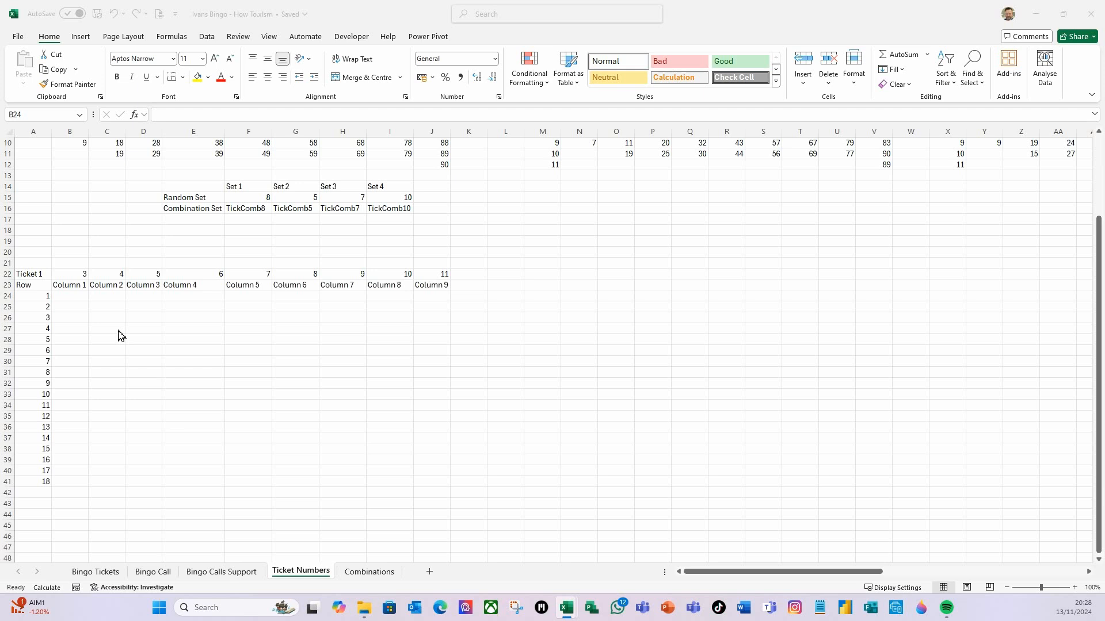
click(71, 298)
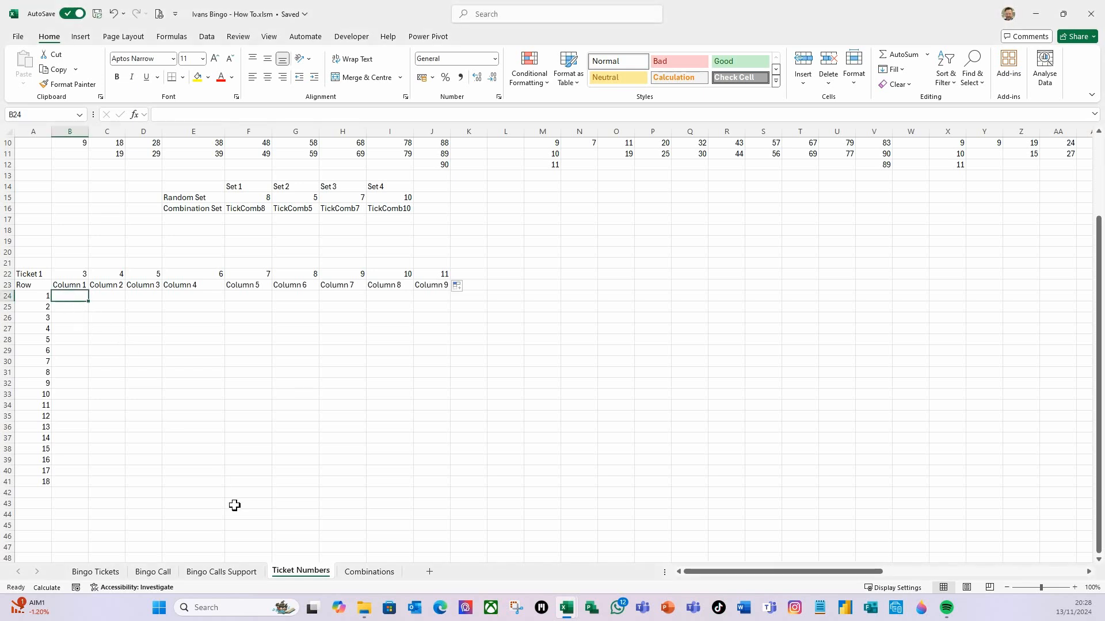
text(=vl)
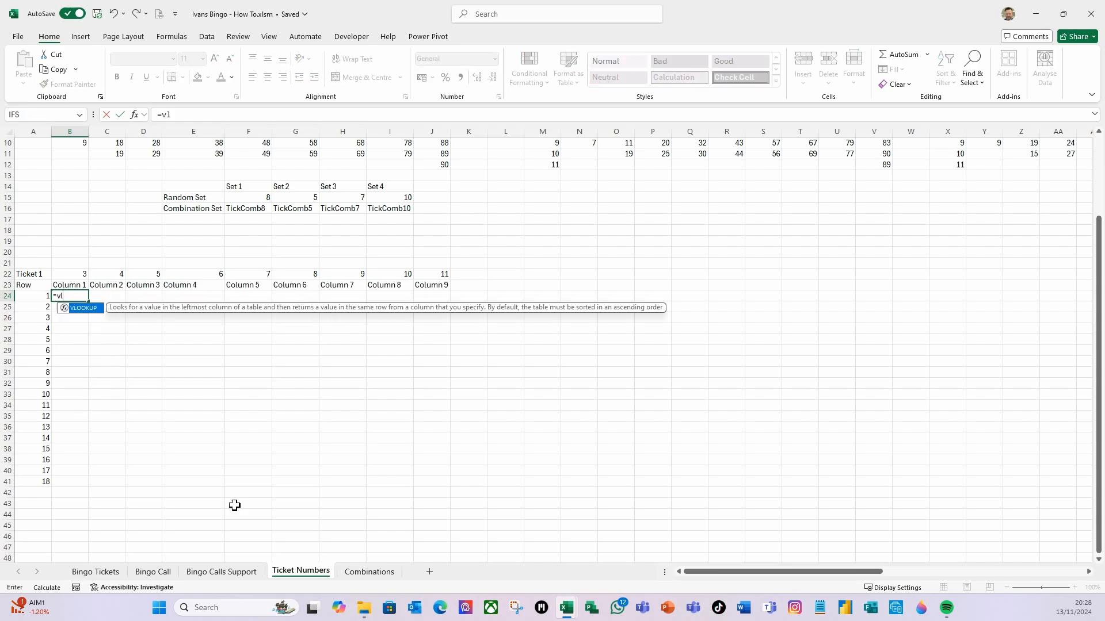
key(Tab)
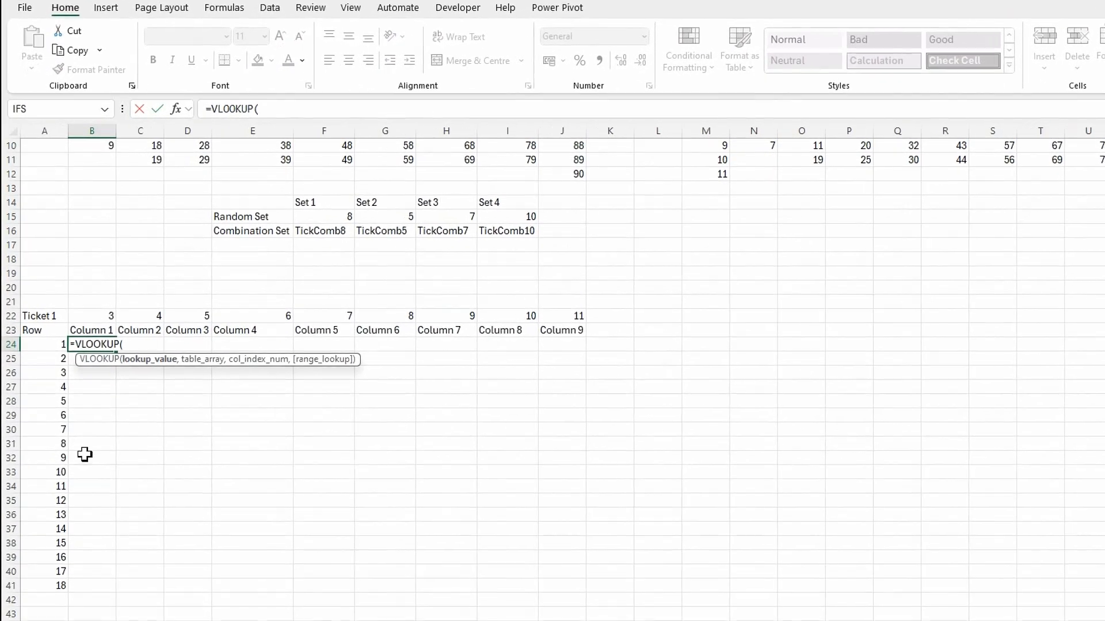
click(44, 347)
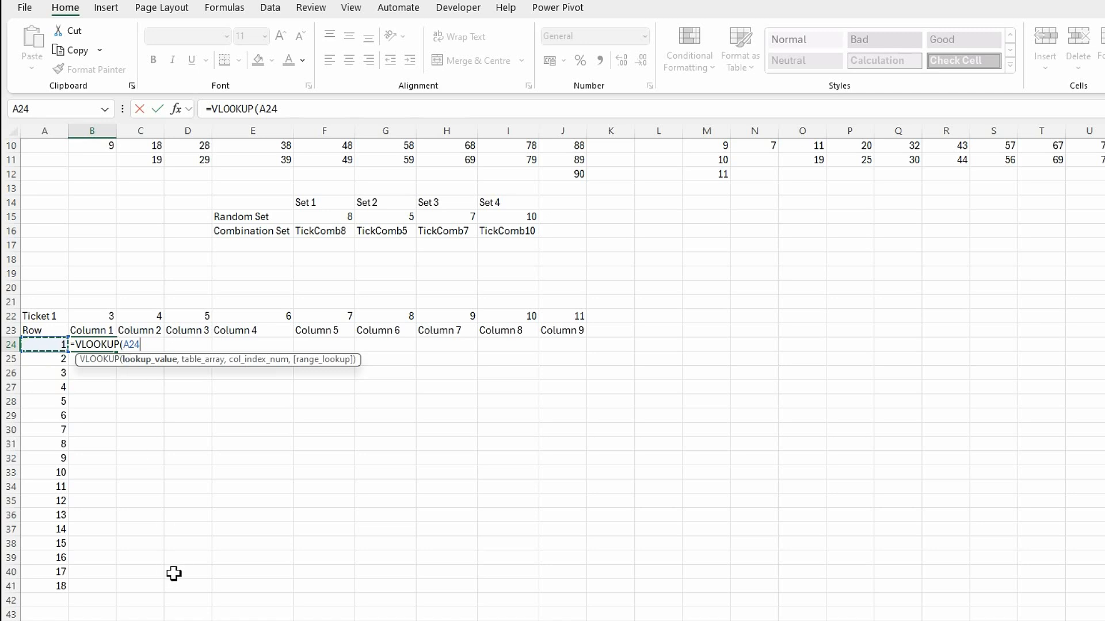
key(F4)
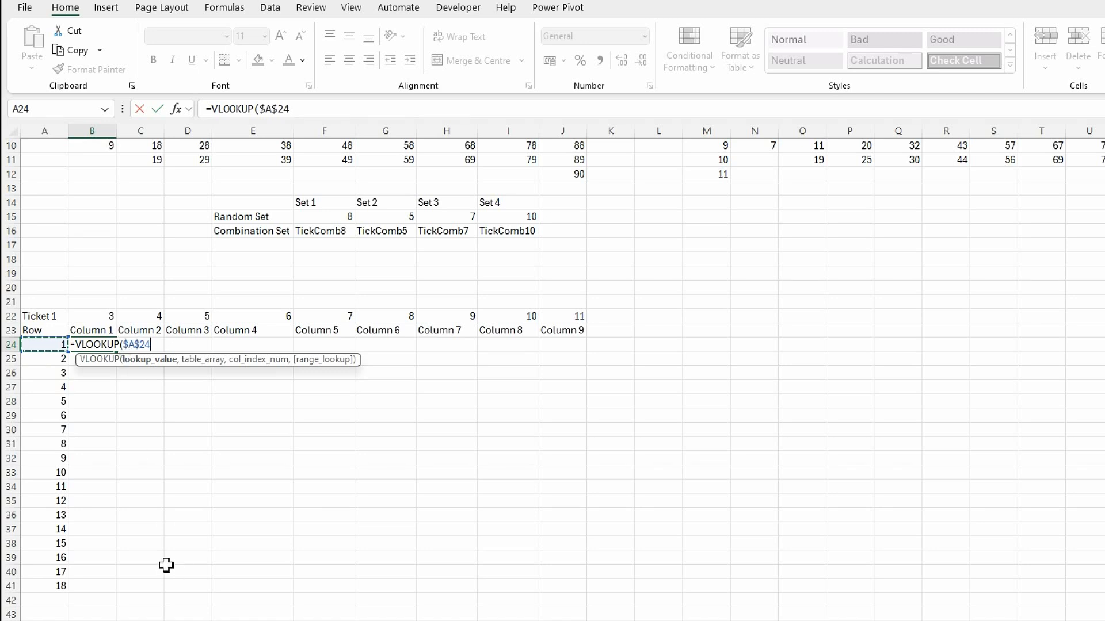
key(F4)
key(F4)
text(,)
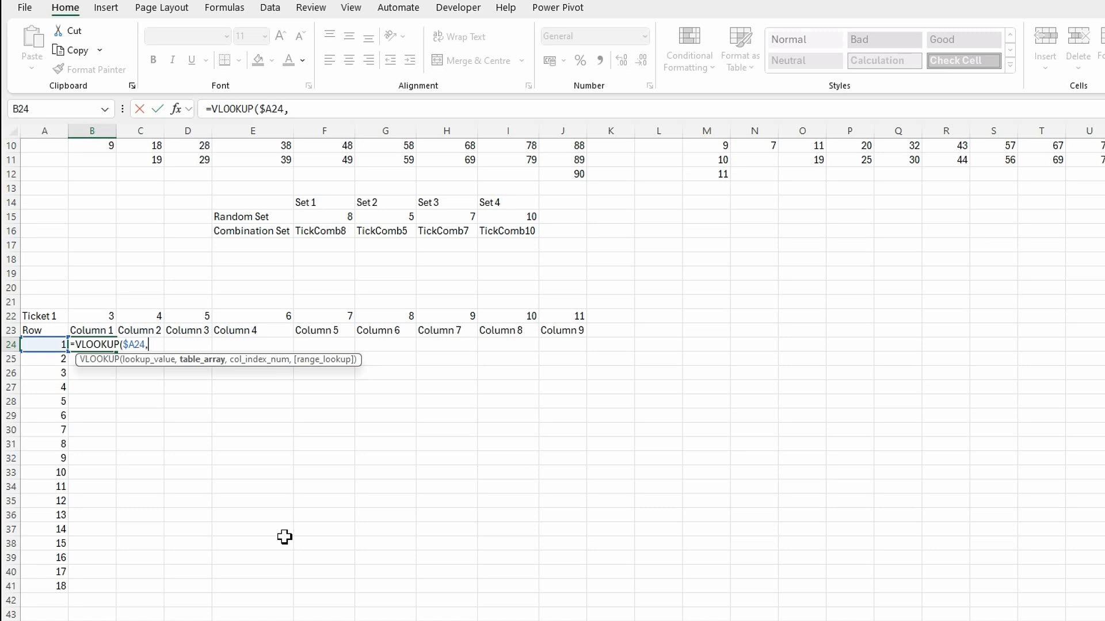
text(indirec)
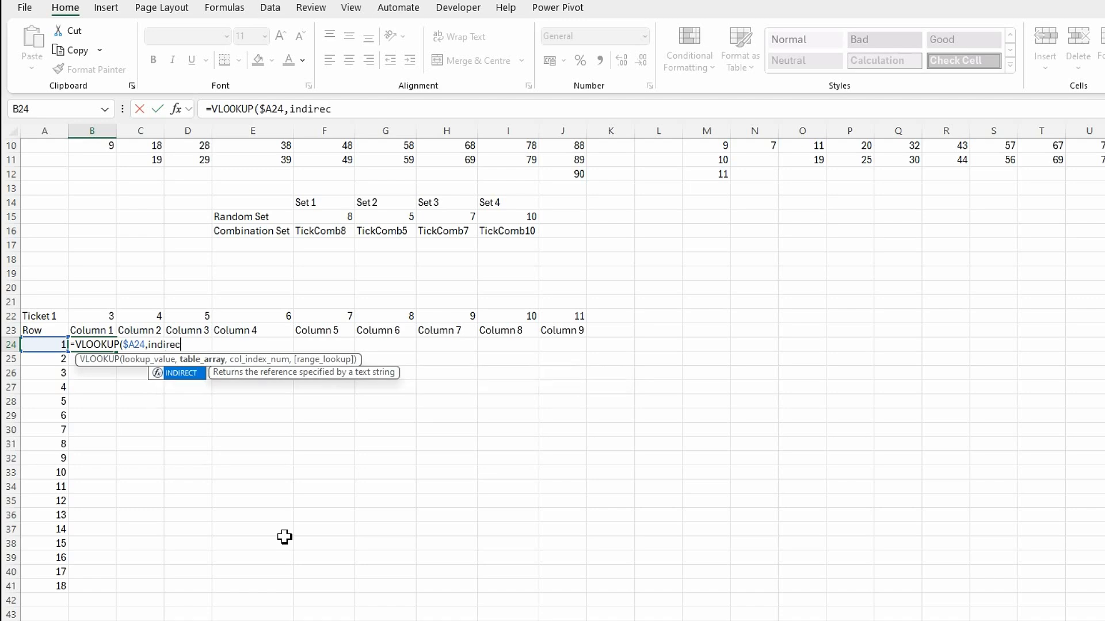
key(Tab)
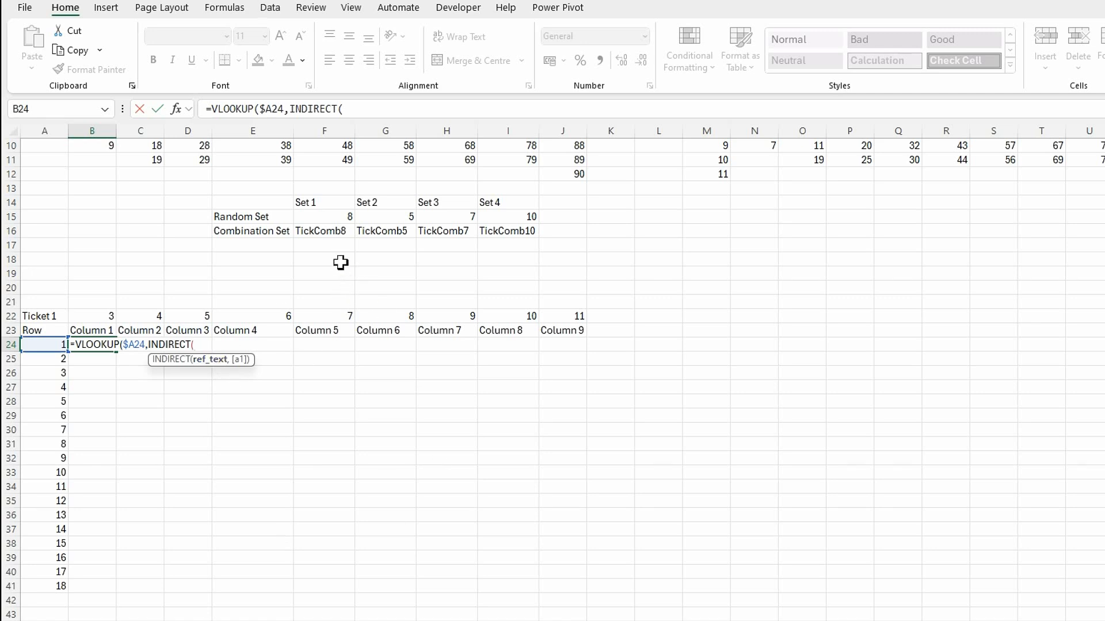
click(331, 233)
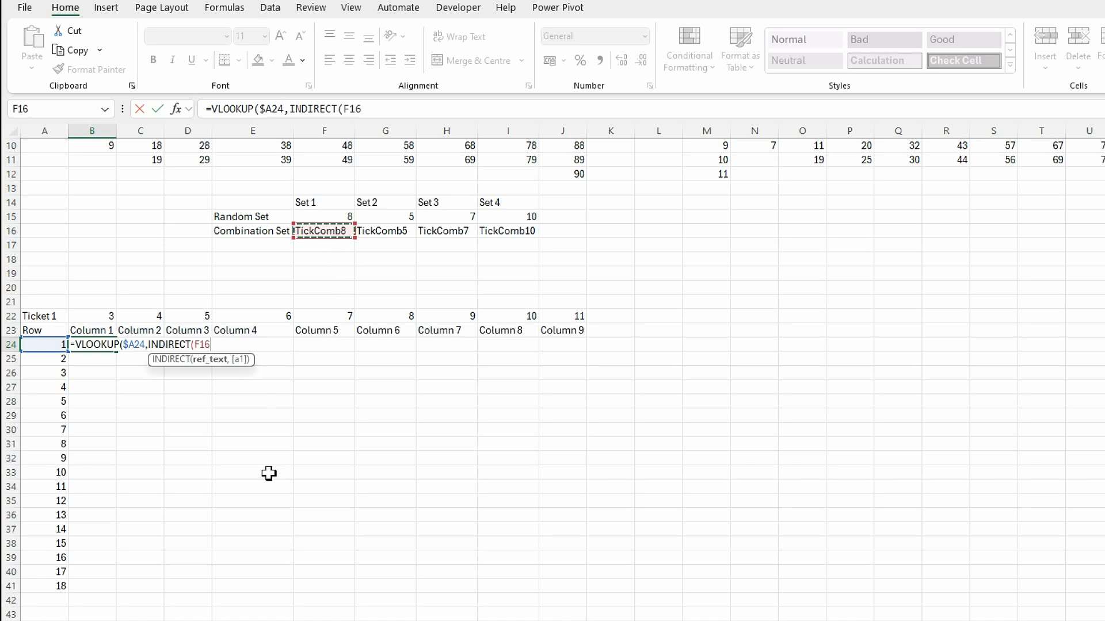
key(F4)
text())
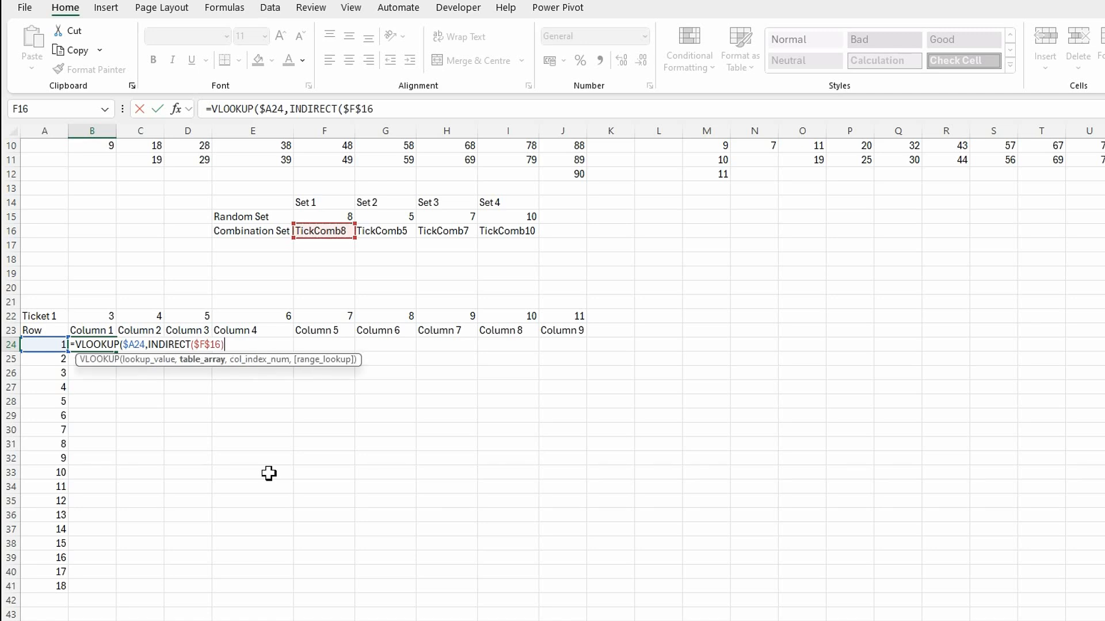
text(,)
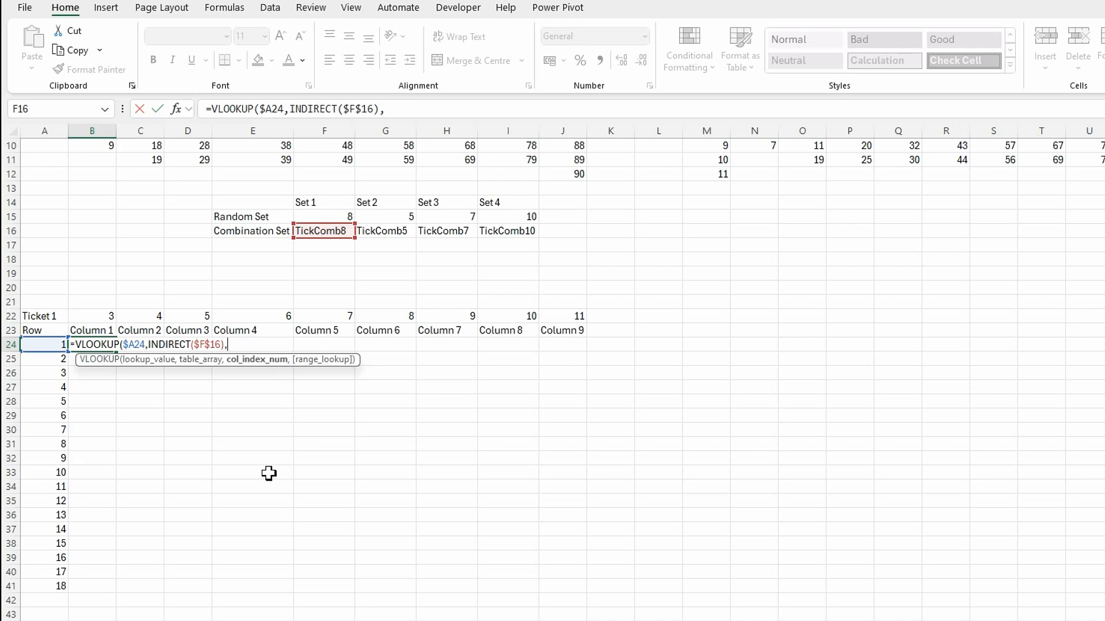
click(93, 318)
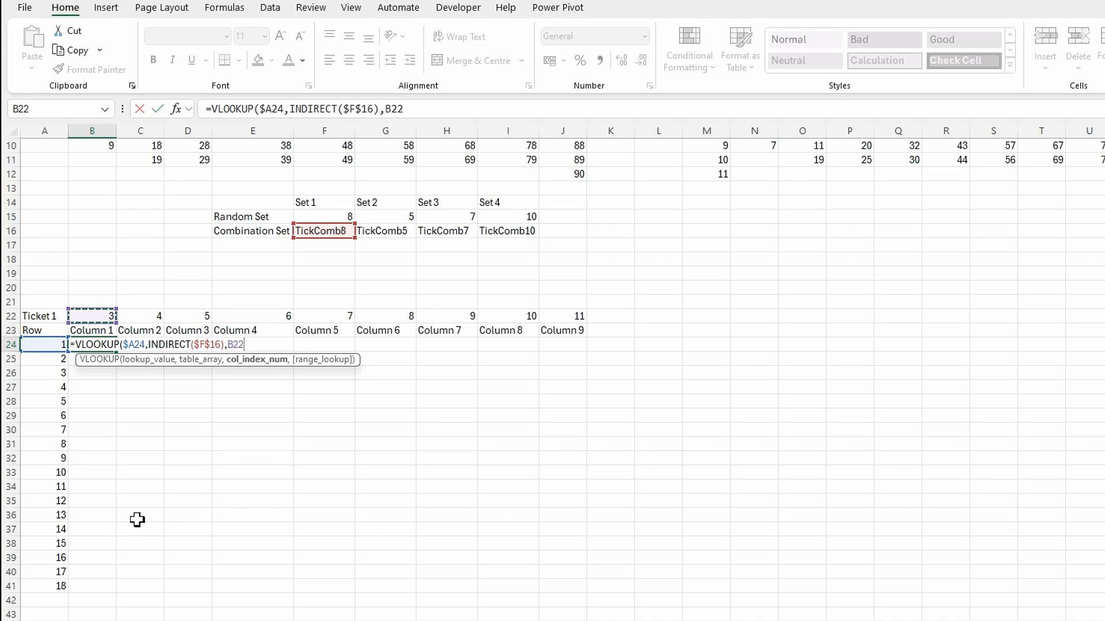
key(F4)
key(F4)
text(,)
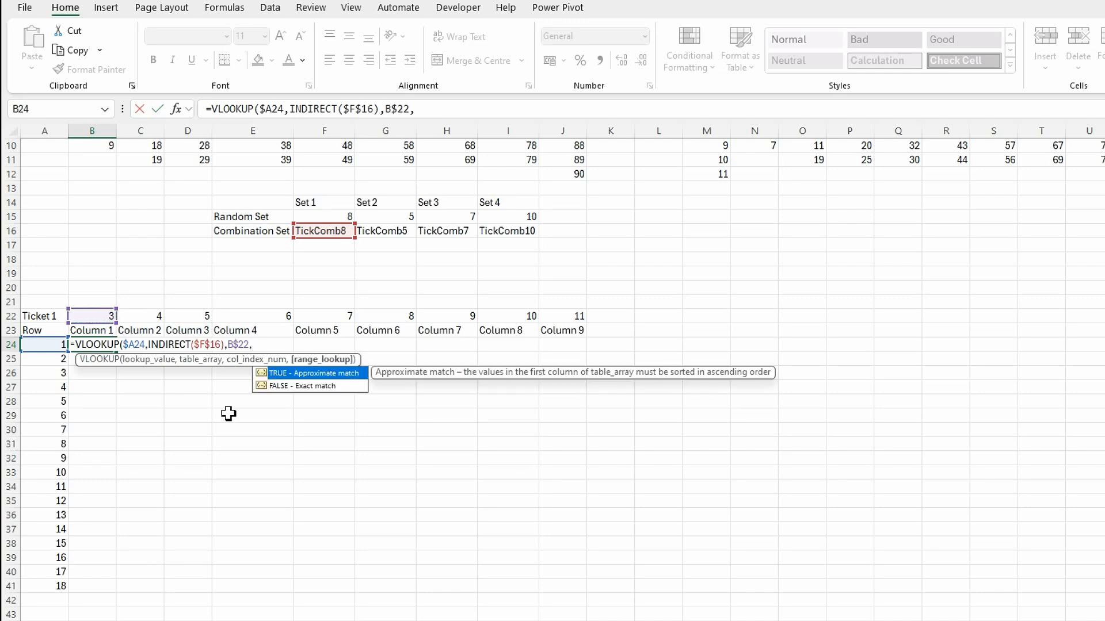
double_click(313, 384)
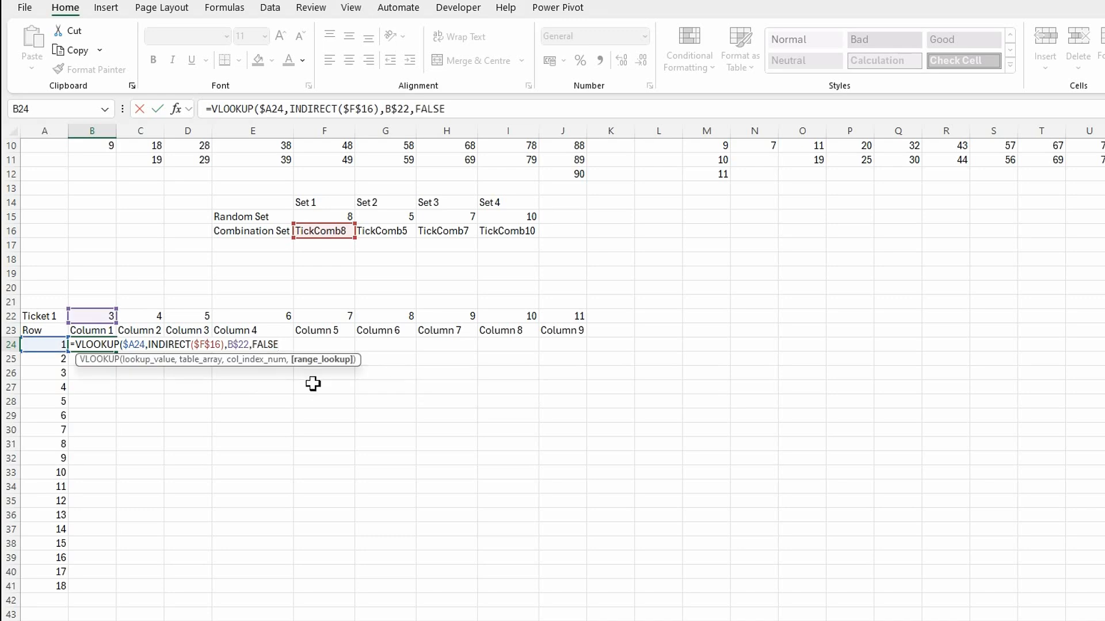
text())
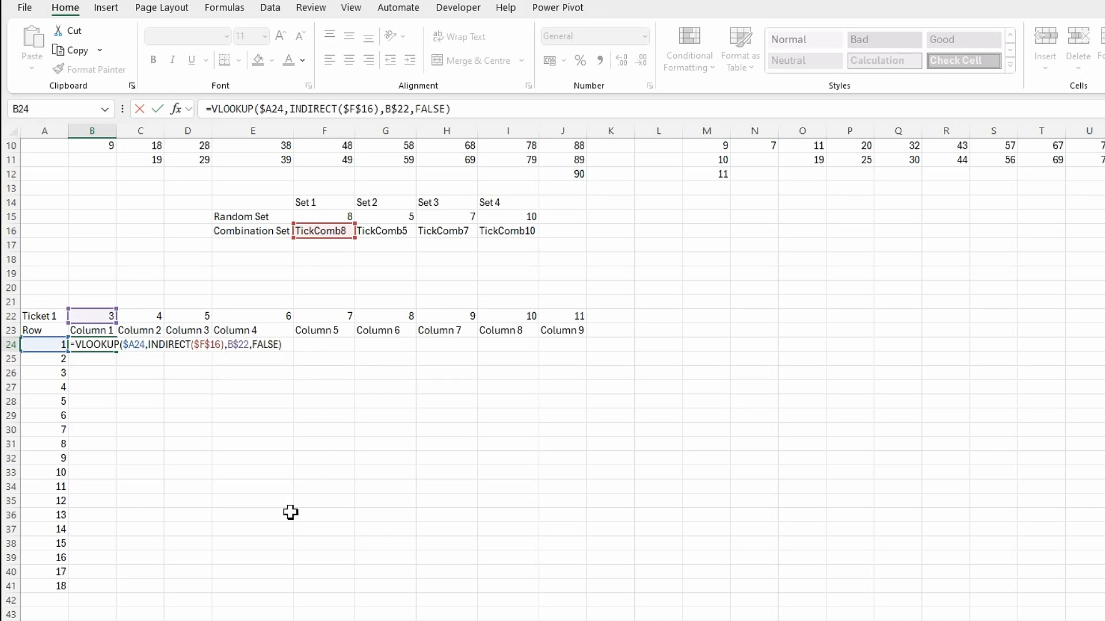
key(Return)
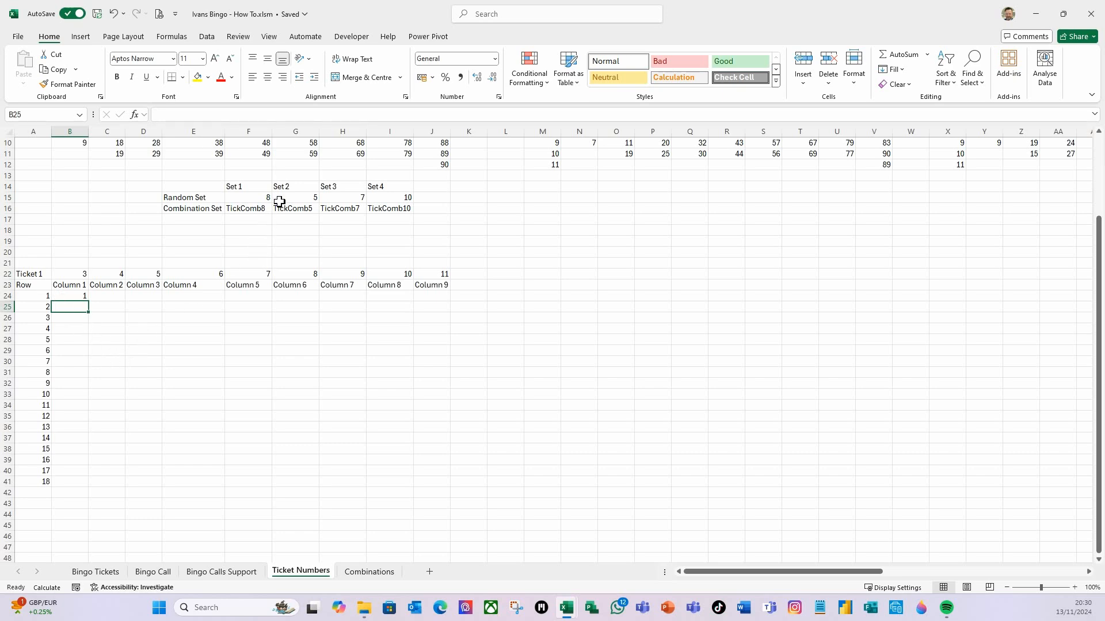
Inspect the TickComb8 named range on the Combinations sheet
click(370, 571)
scroll(165, 403, down, 7)
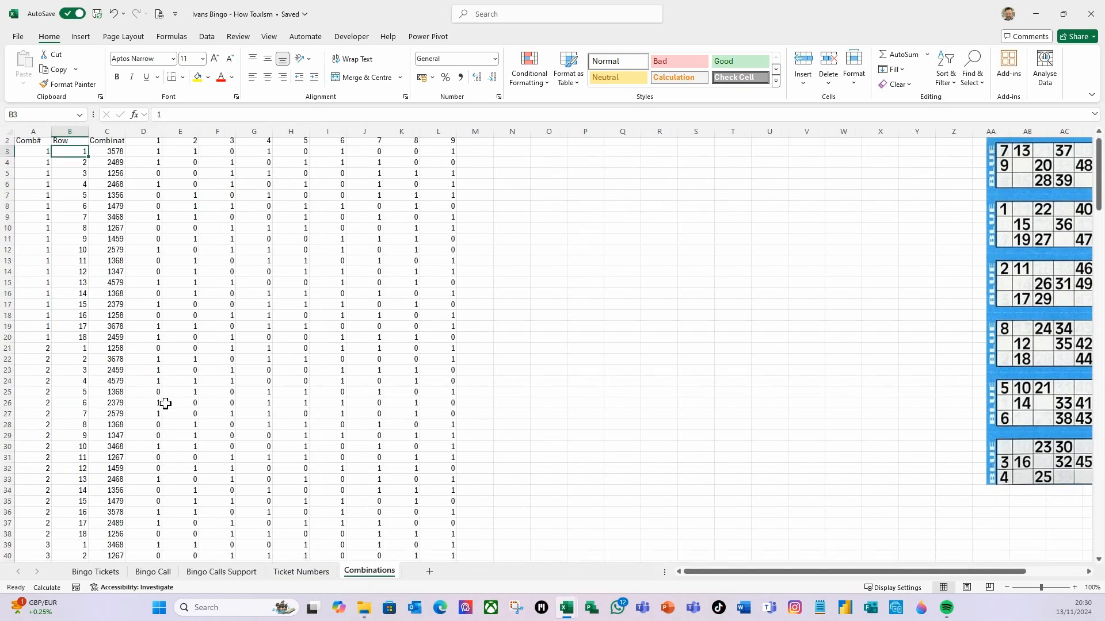
scroll(167, 409, down, 20)
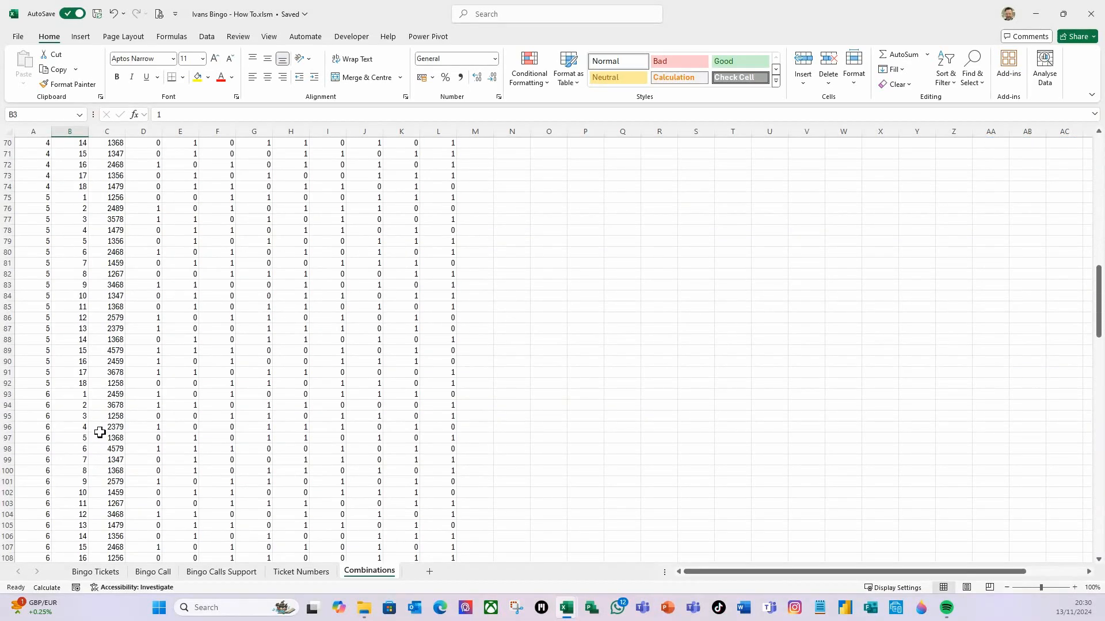
scroll(100, 435, down, 4)
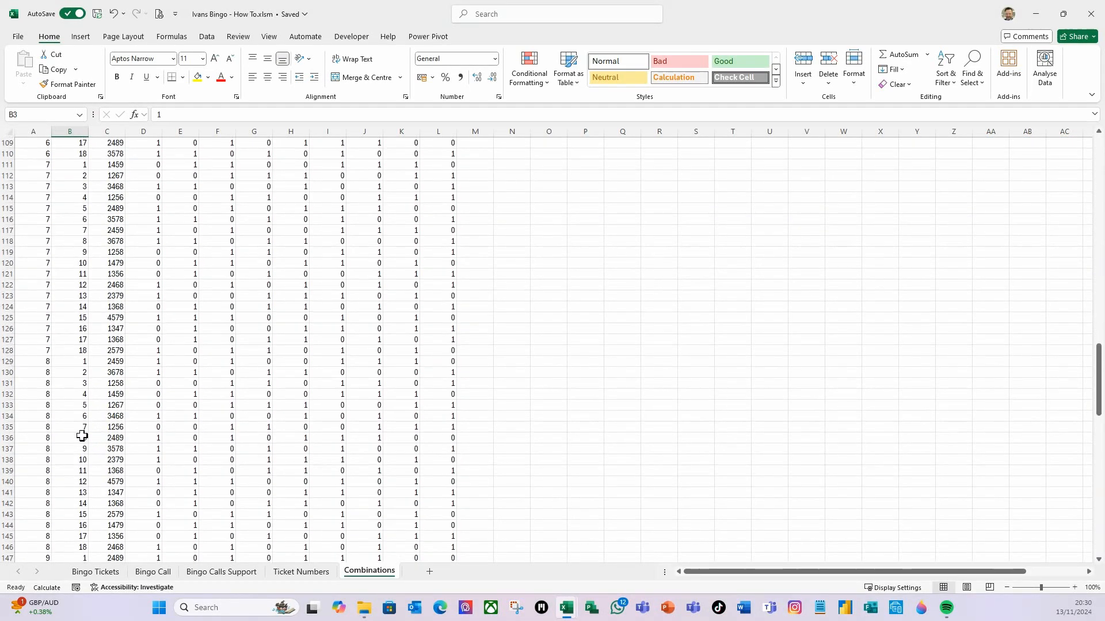
drag(71, 365, 426, 546)
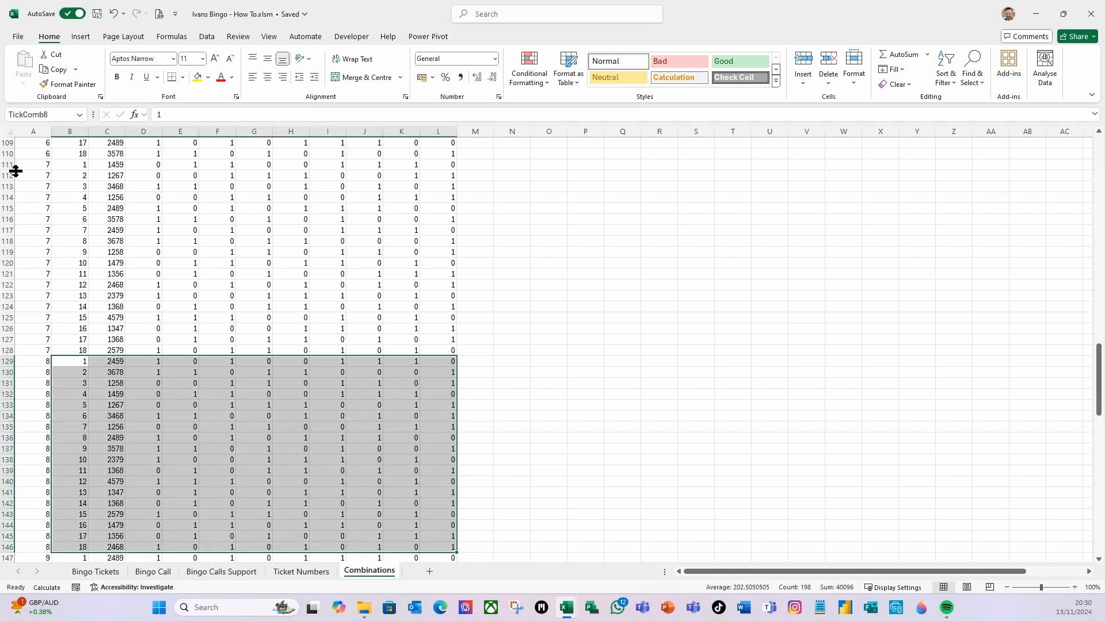
click(110, 382)
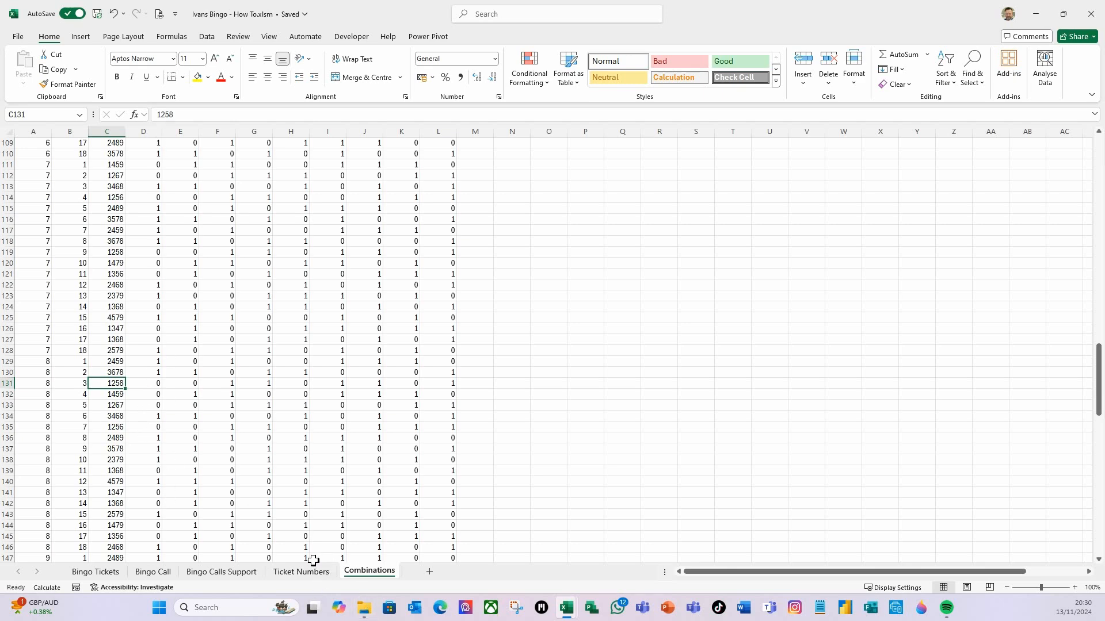
key(ctrl+Home)
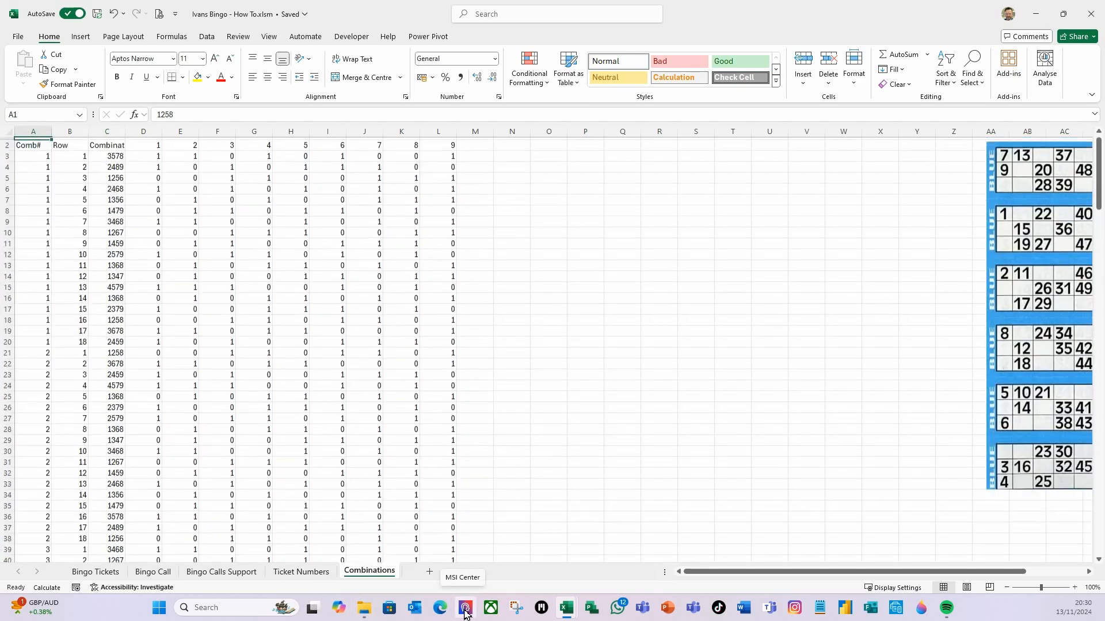
Fill the B24 lookup formula across to J24 and recalculate the sheet to test it
click(325, 575)
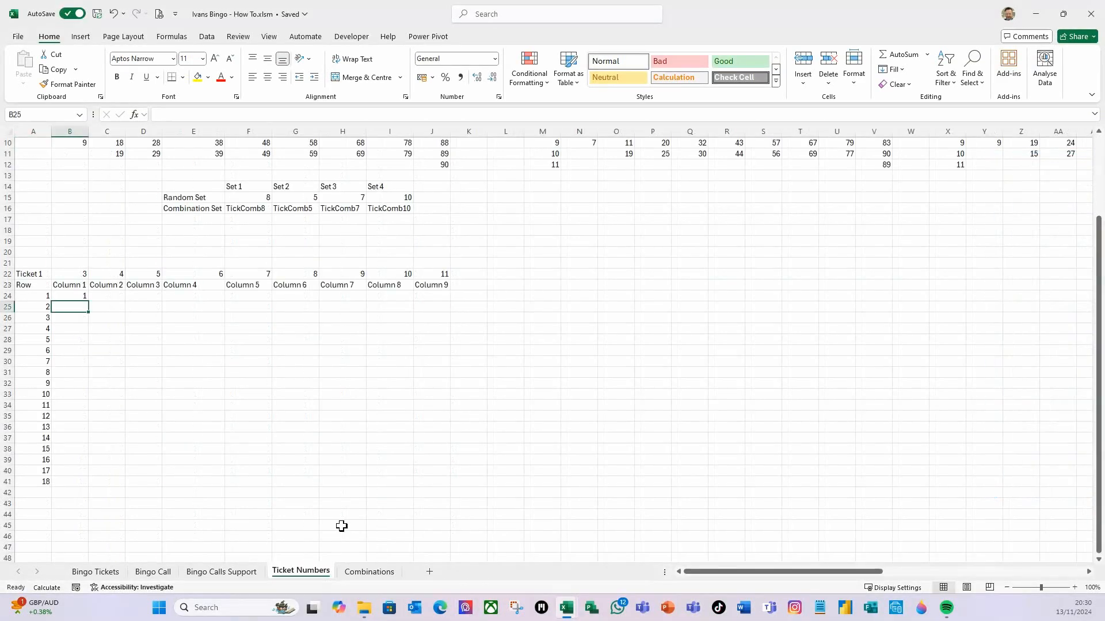
click(77, 296)
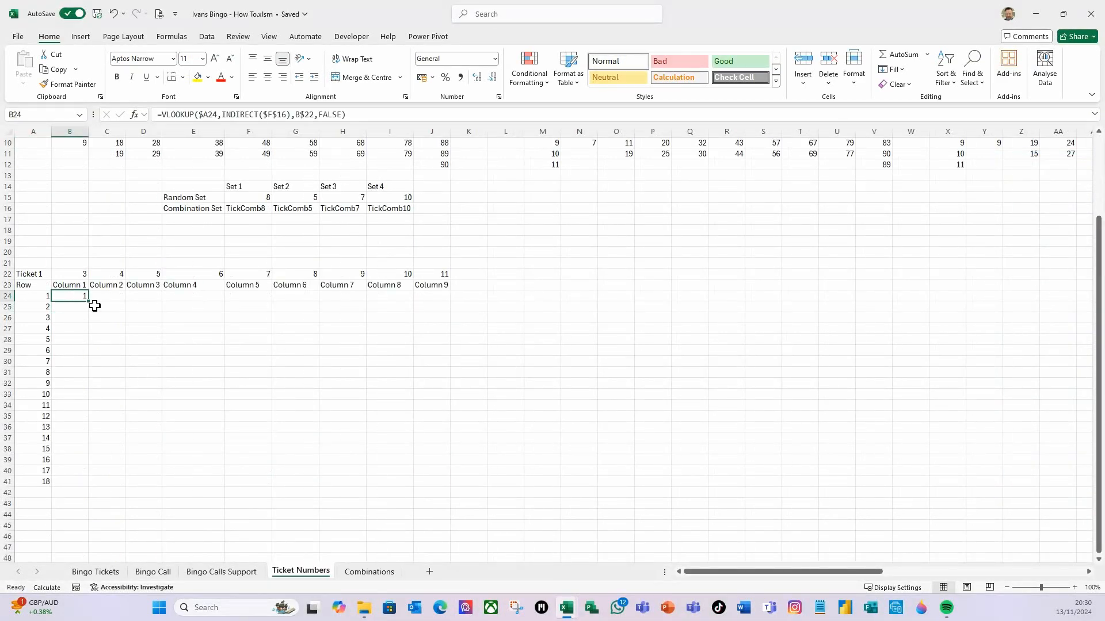
drag(90, 299, 448, 299)
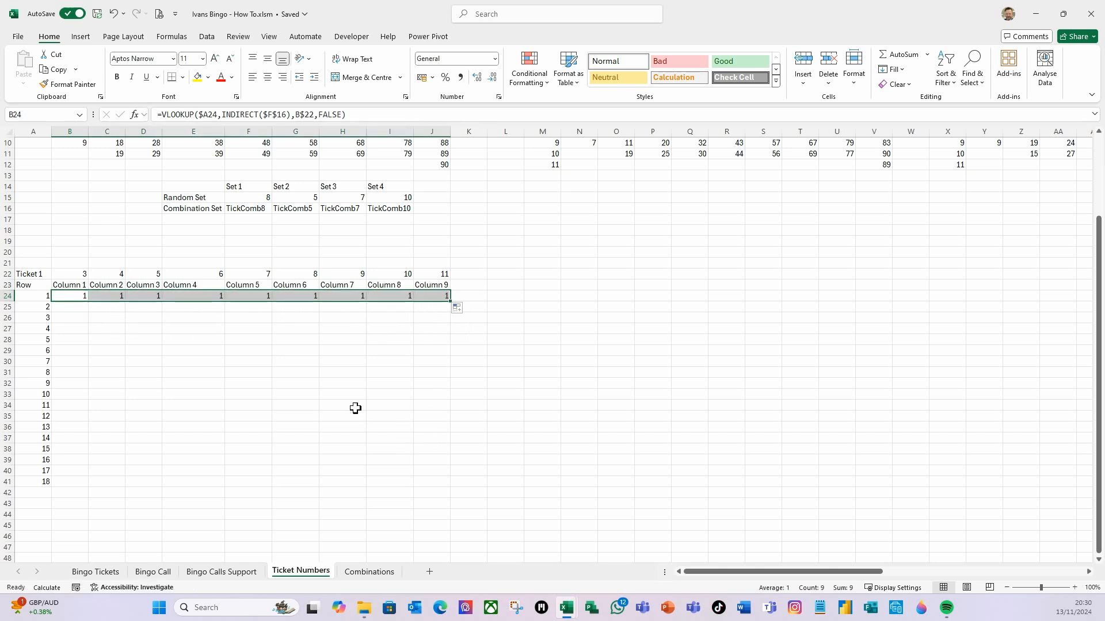
click(337, 398)
key(F9)
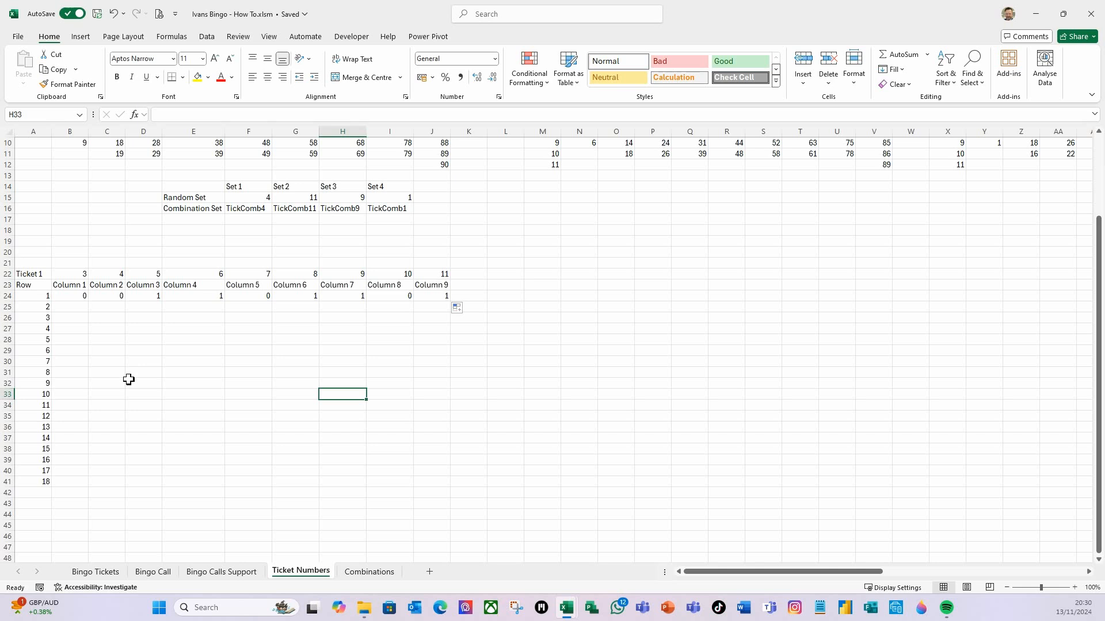
scroll(502, 254, up, 1)
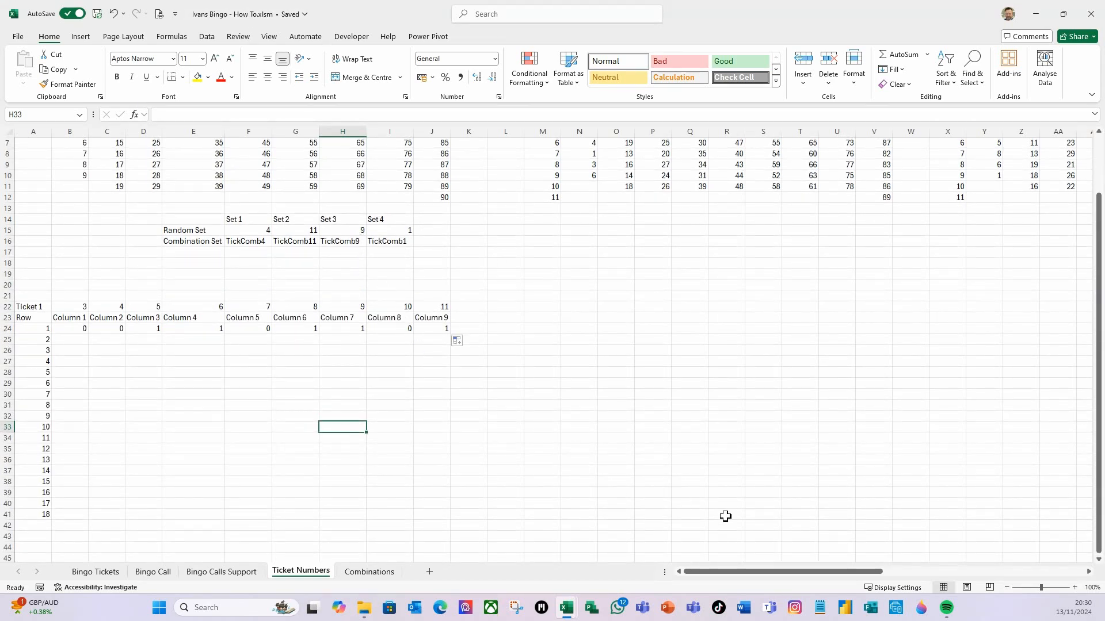
key(F9)
Fill the row 24 lookup formulas down to row 41 and recalculate the sheet
click(85, 329)
drag(85, 329, 447, 522)
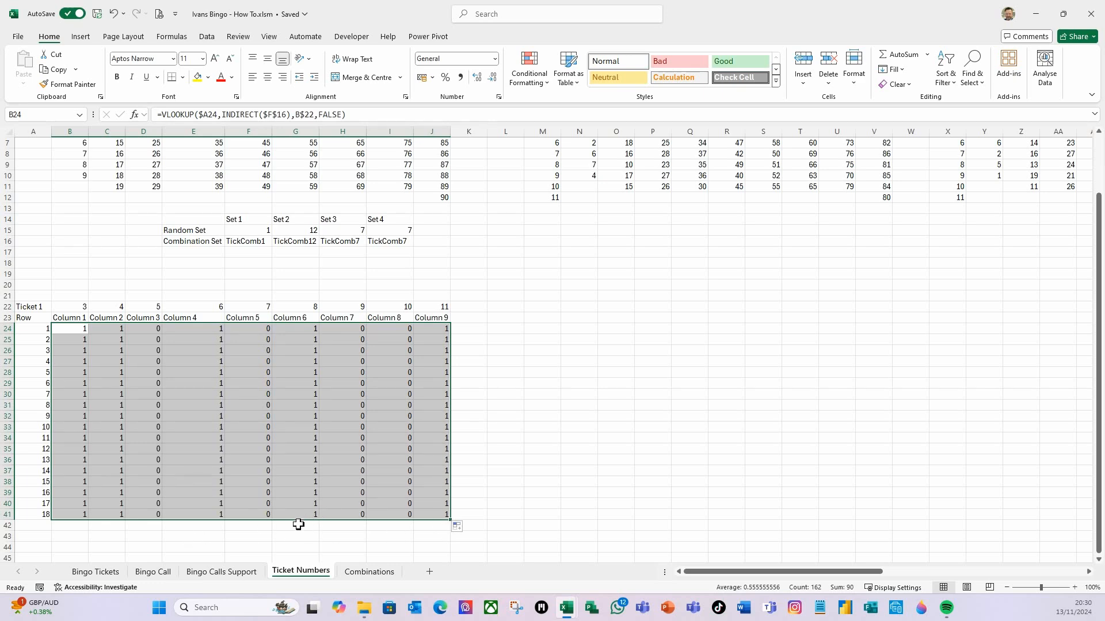
key(F9)
click(588, 389)
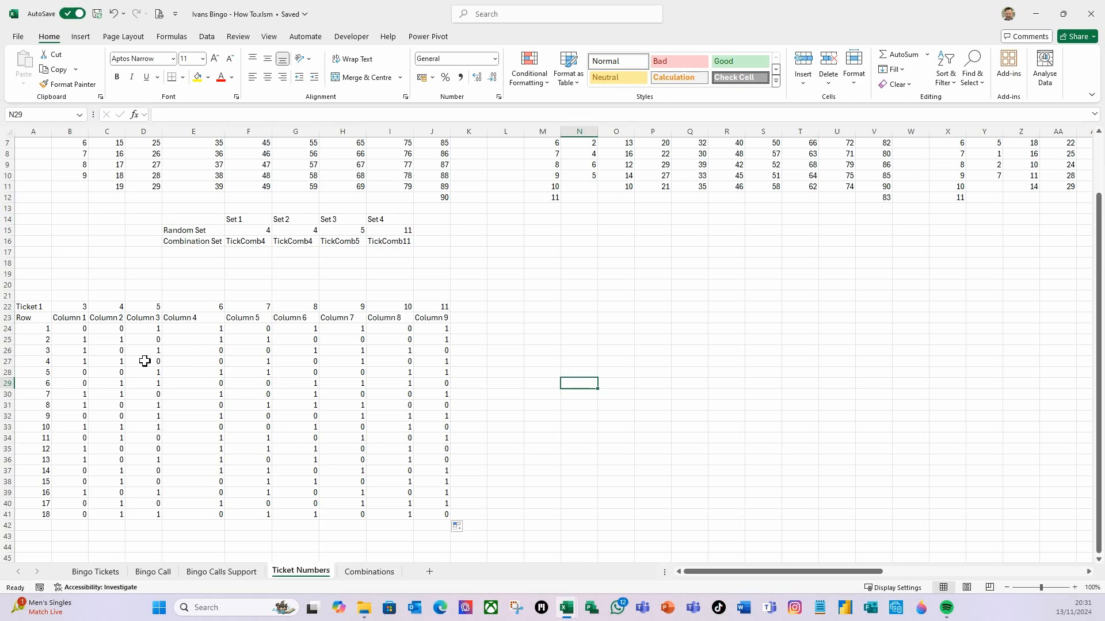
scroll(184, 397, up, 2)
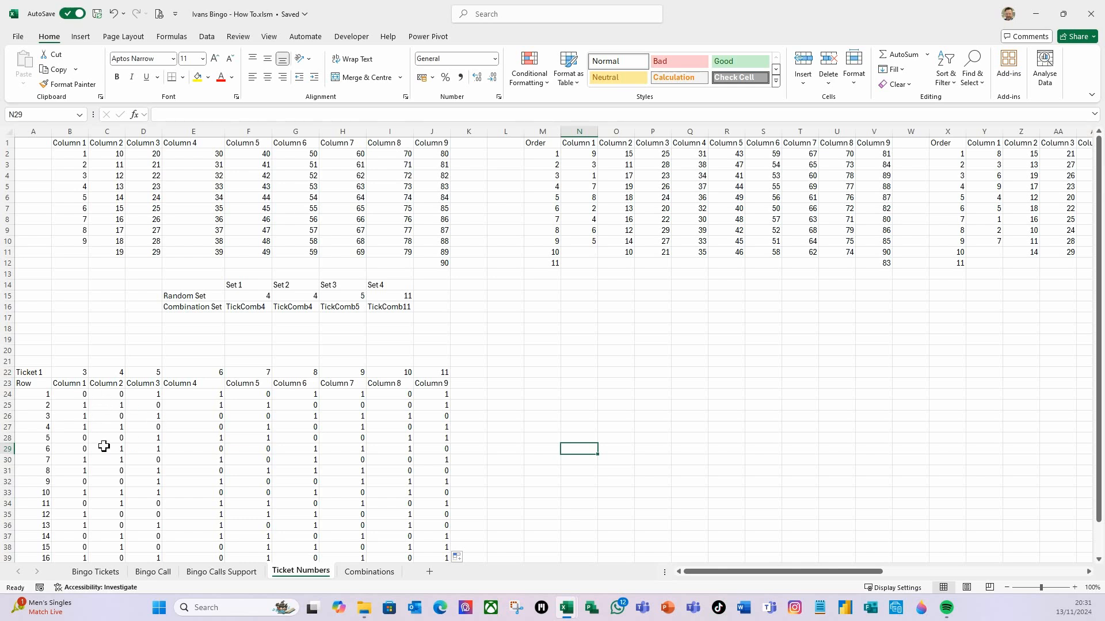
Enter Select C1 in L23 and fill it across to T23 to create Select C1 to Select C9 headers
click(498, 384)
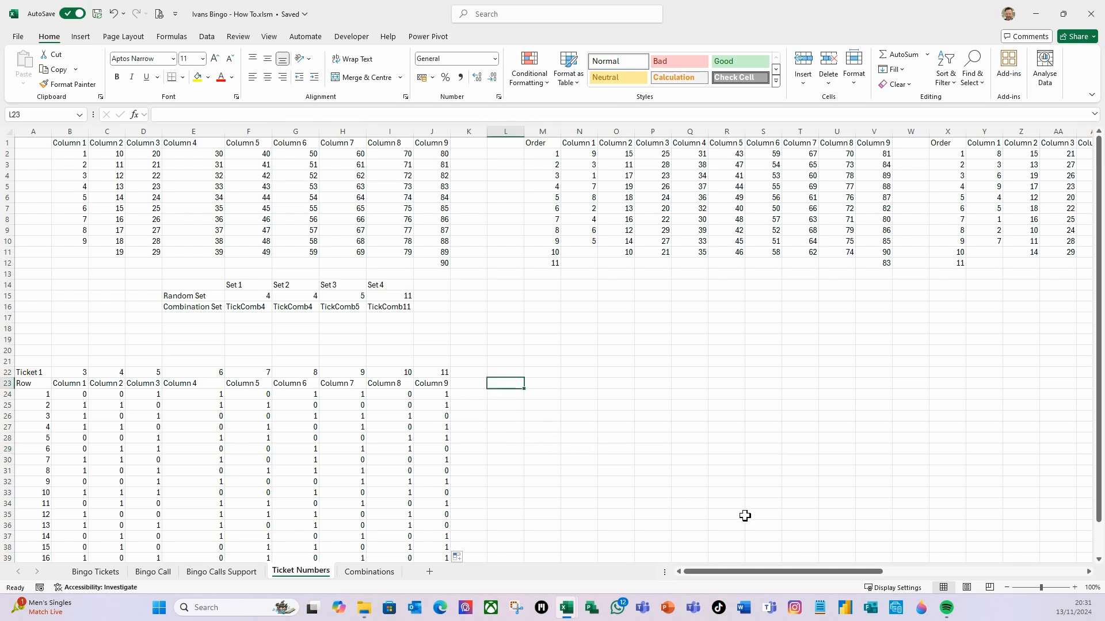
text(Select C1)
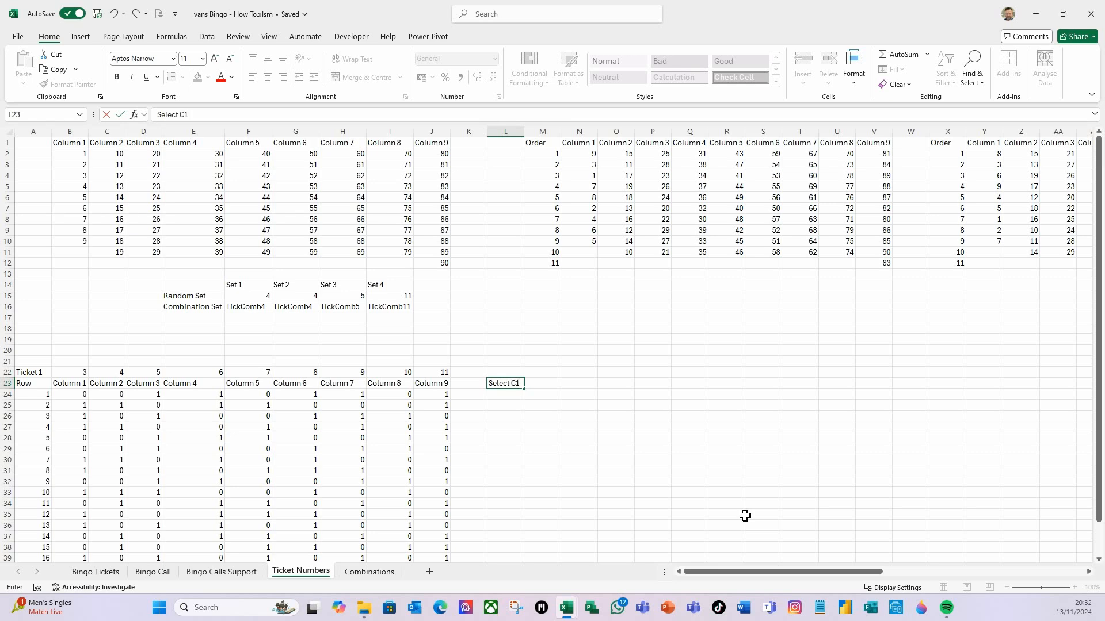
key(Return)
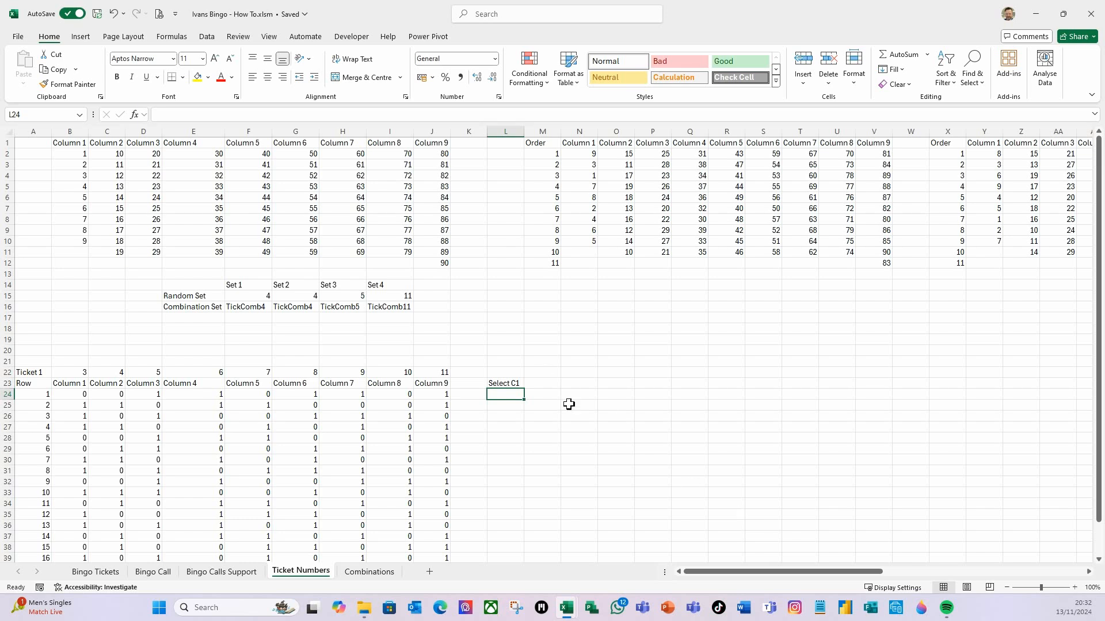
click(513, 382)
drag(528, 391, 809, 382)
click(696, 440)
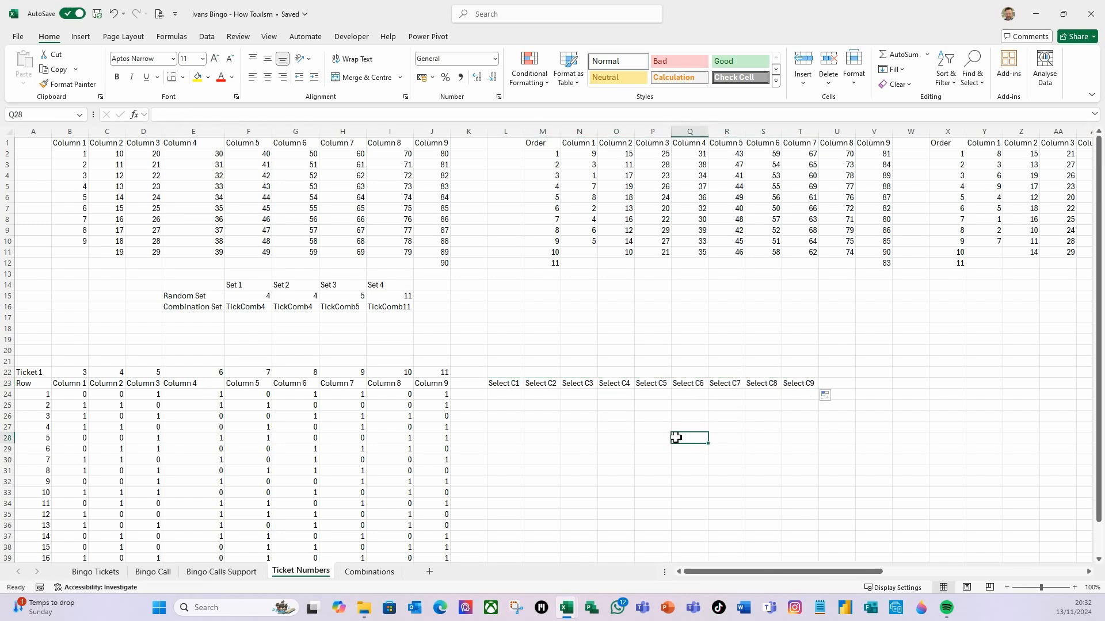
Enter =SUM(B24:B24) in L24 under Select C1 and fill it down to L41
click(514, 395)
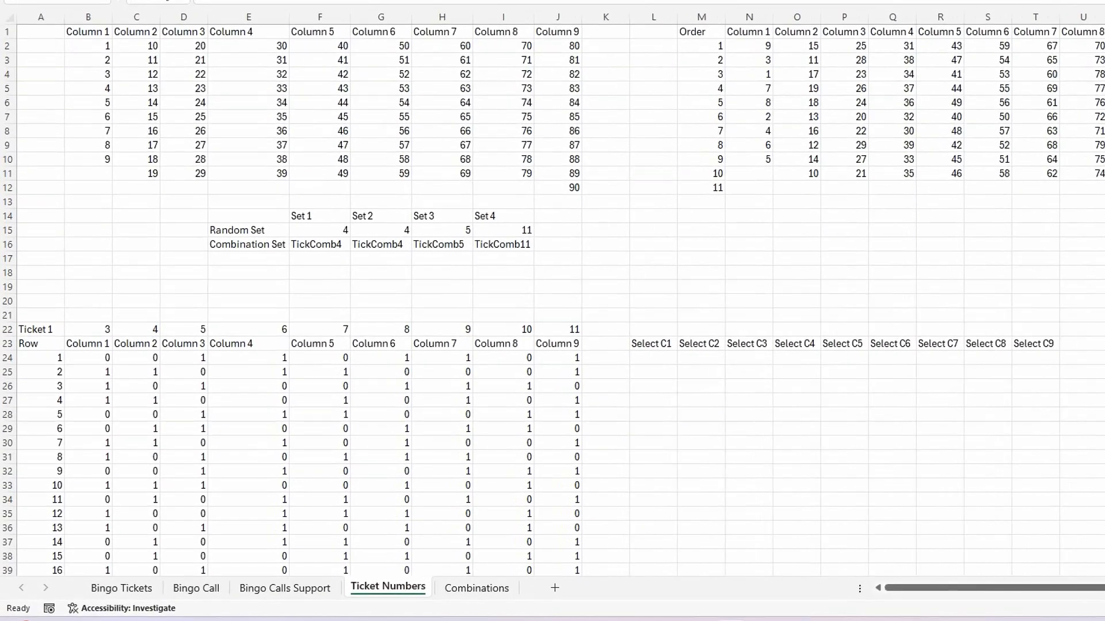
click(667, 360)
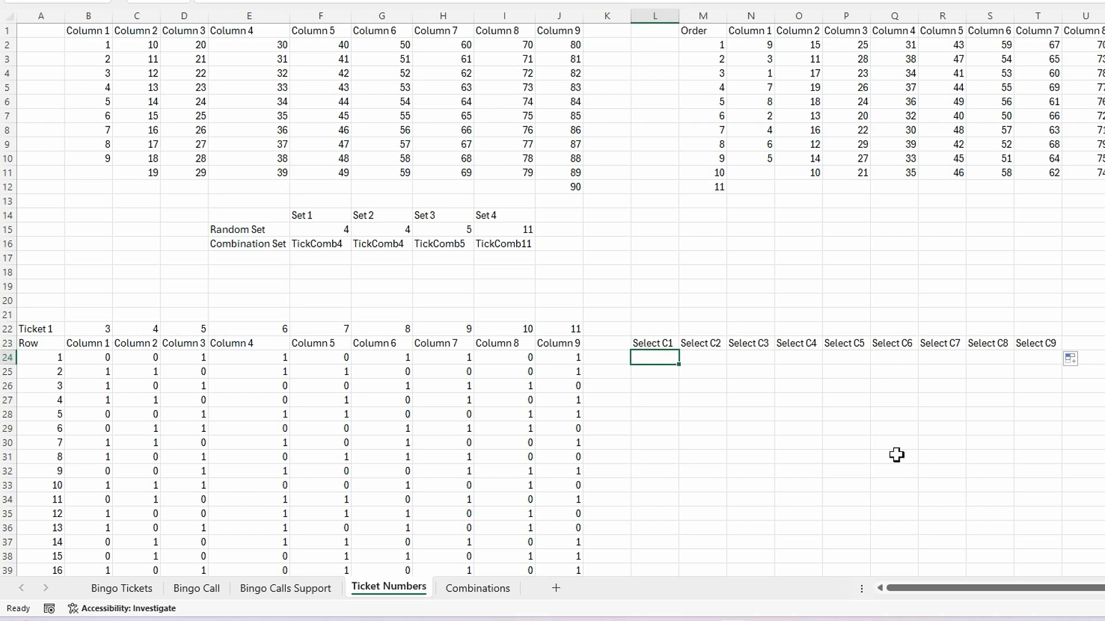
text(=sum()
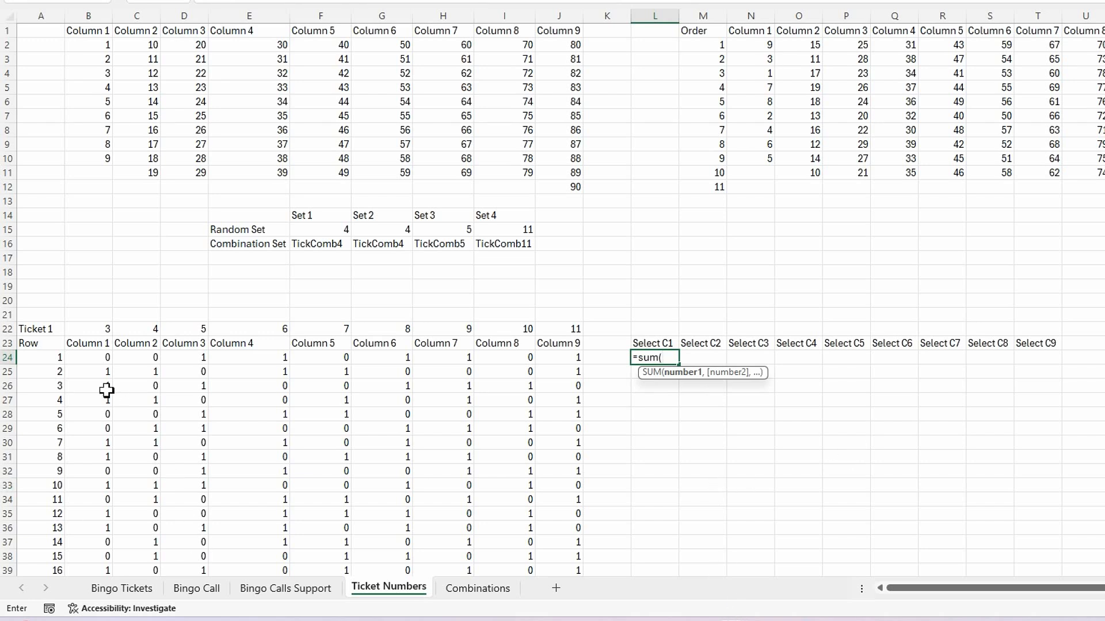
click(102, 357)
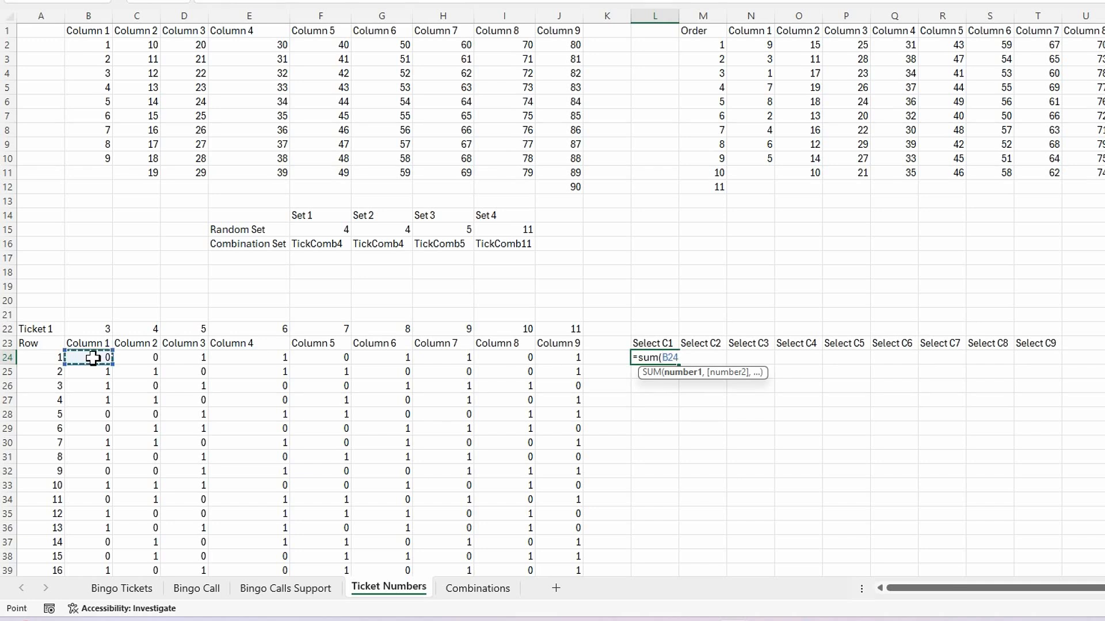
key(F8)
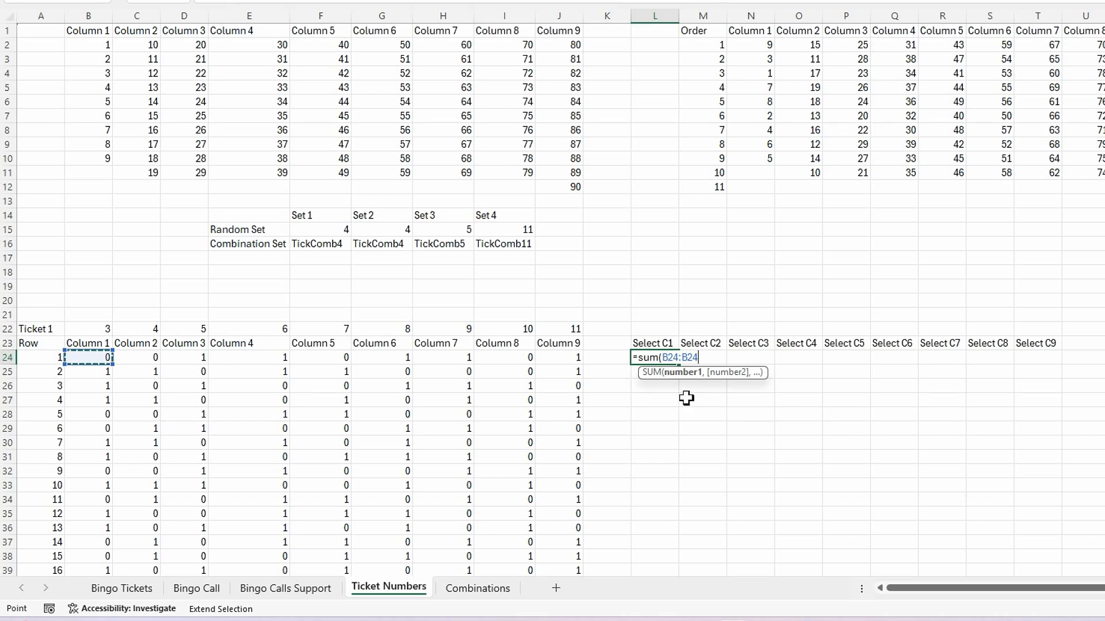
text())
key(Return)
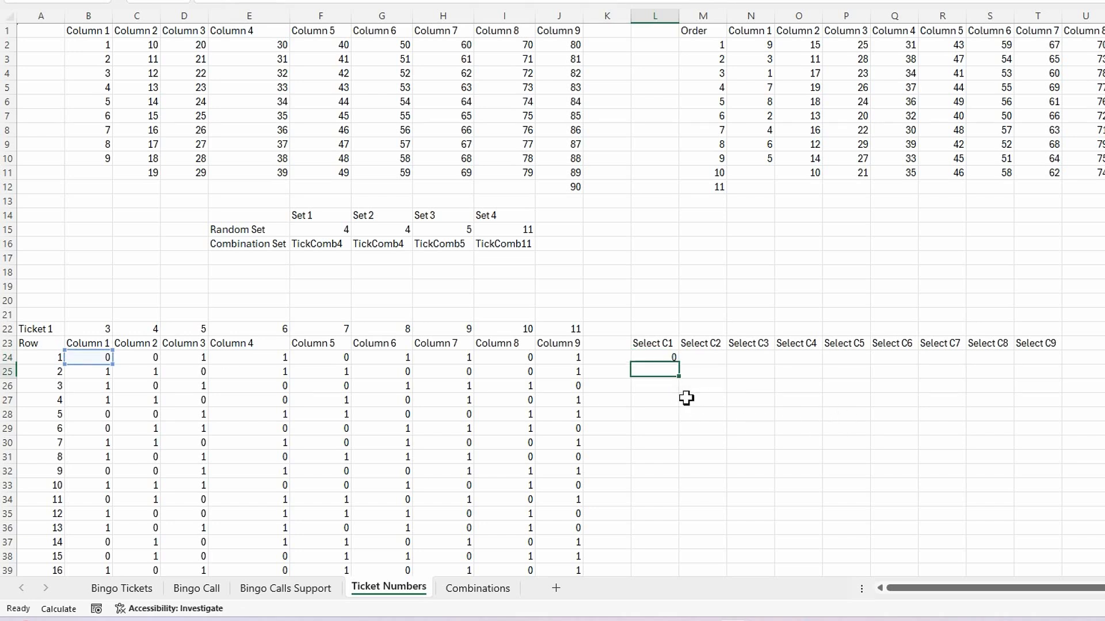
click(667, 358)
drag(677, 364, 659, 491)
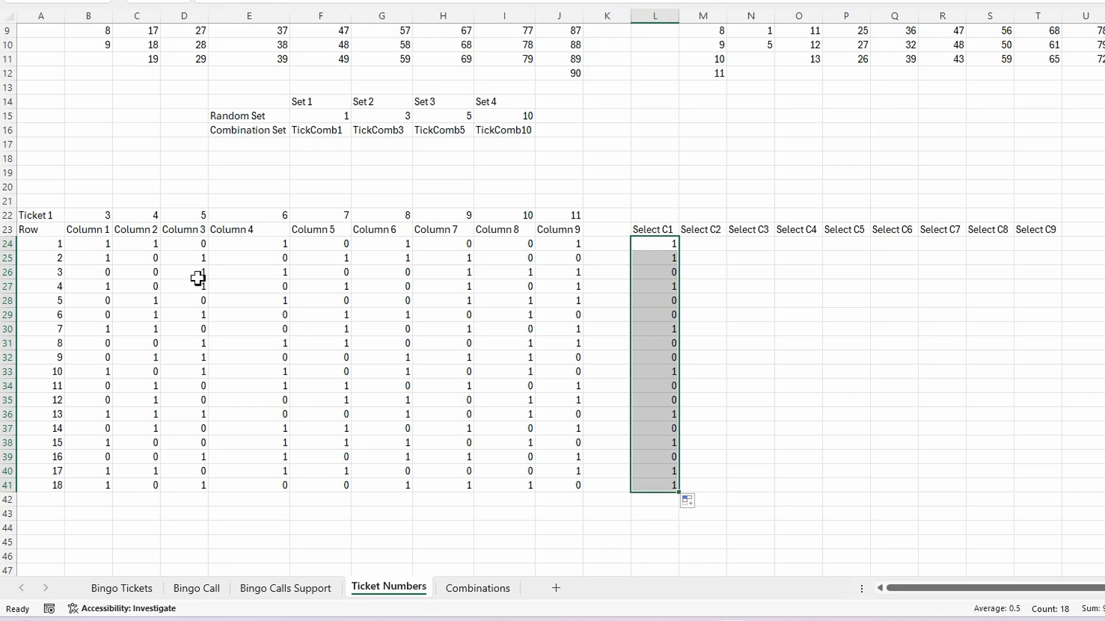
Edit the L24 formula so its first reference is anchored to row 24 as B$24
scroll(708, 416, up, 2)
scroll(709, 416, up, 1)
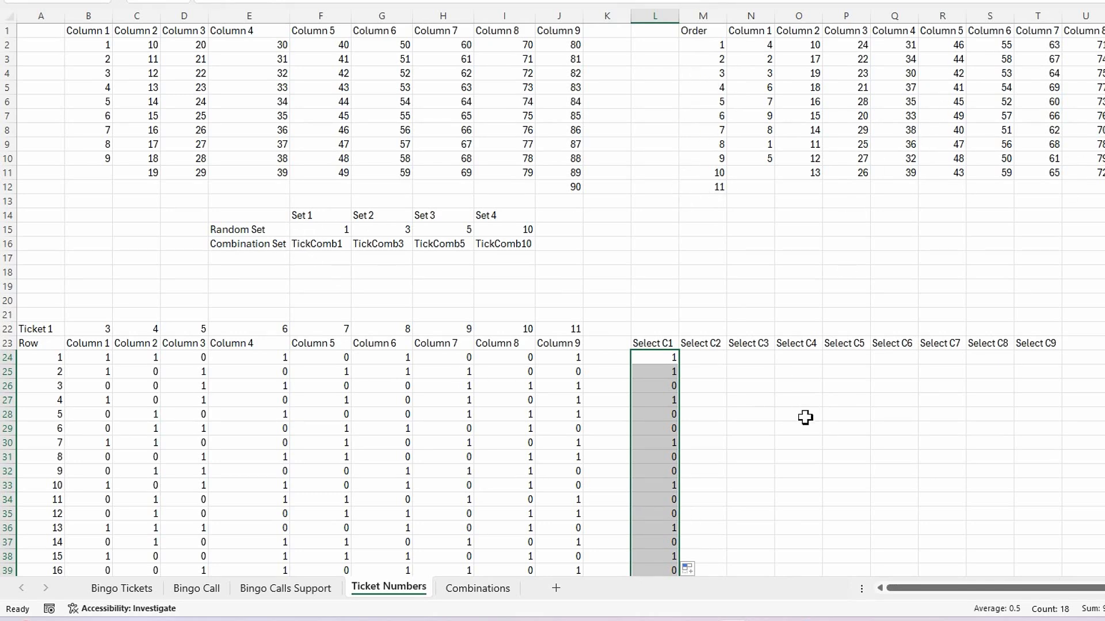
scroll(802, 414, down, 1)
click(660, 314)
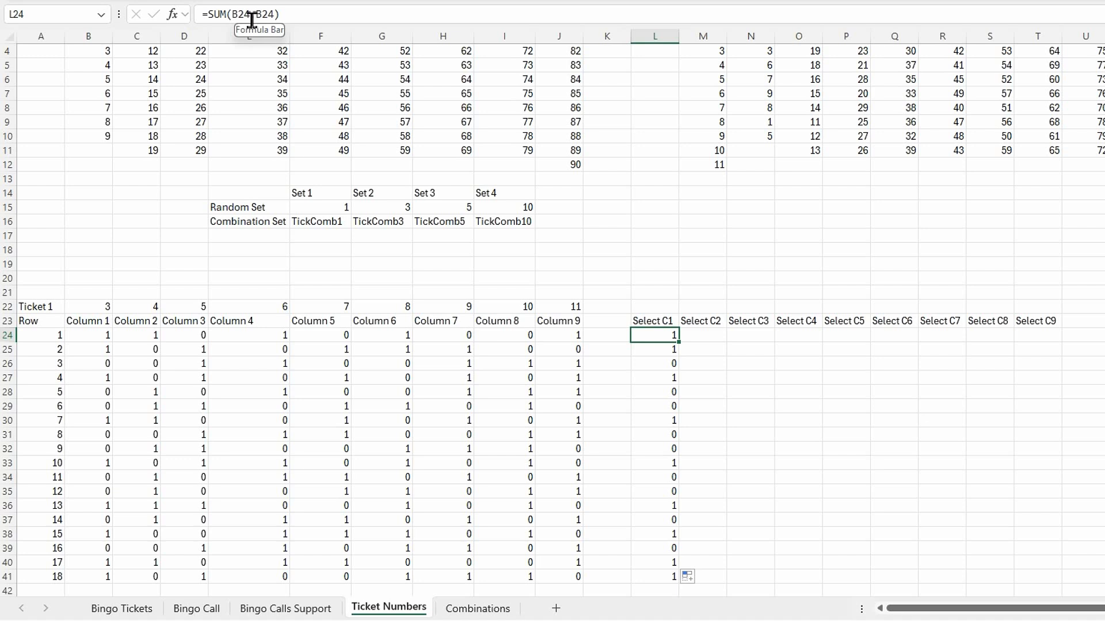
click(248, 20)
double_click(241, 14)
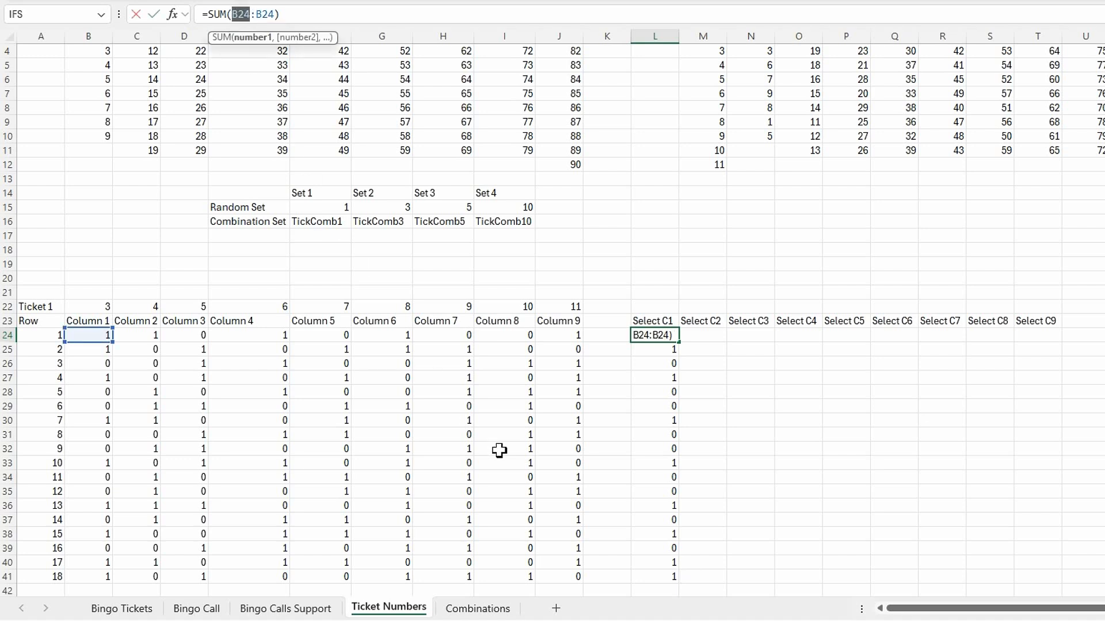
key(F4)
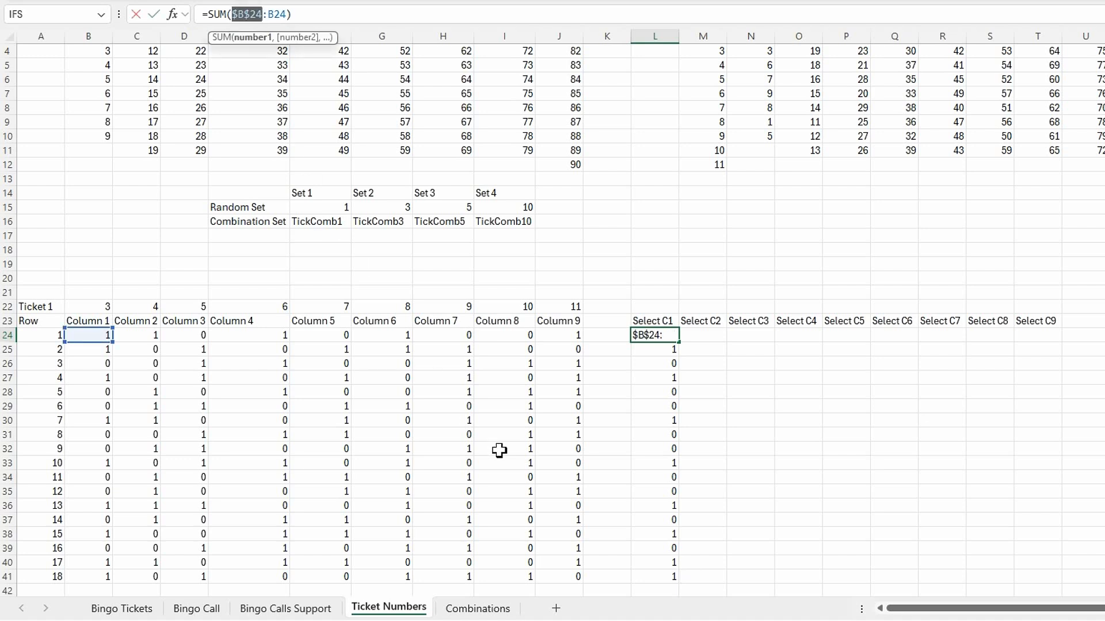
key(Return)
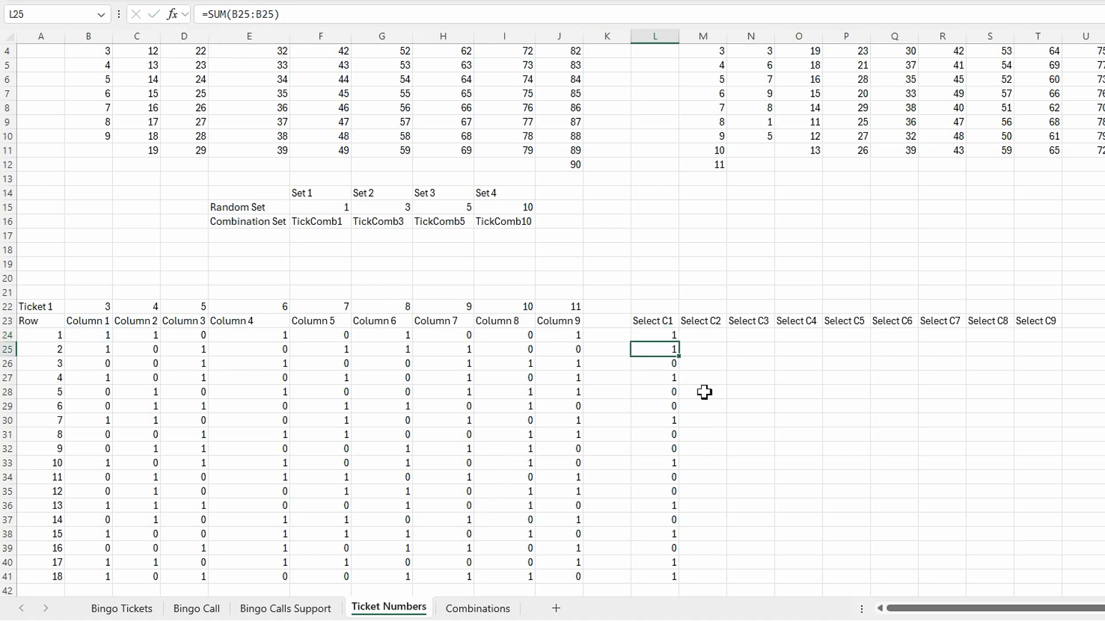
click(665, 335)
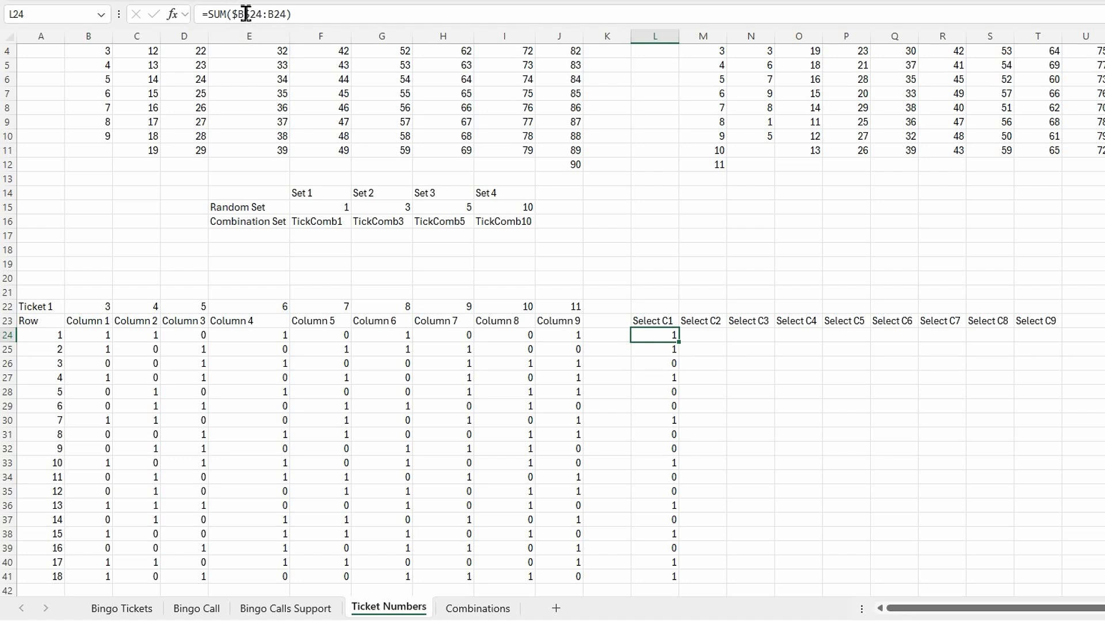
click(275, 21)
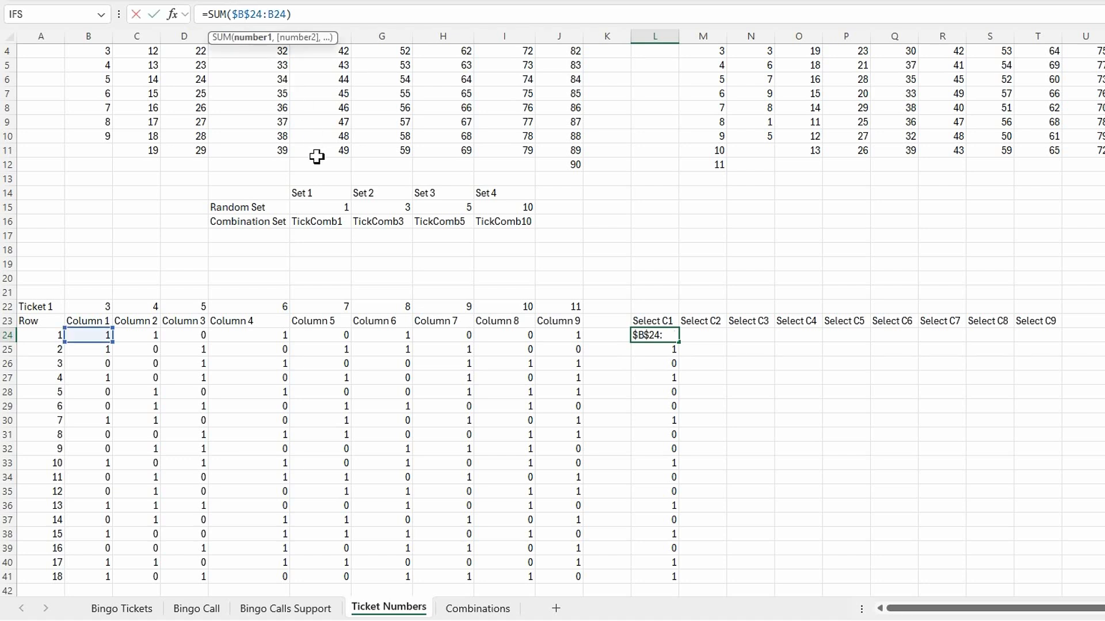
key(BackSpace)
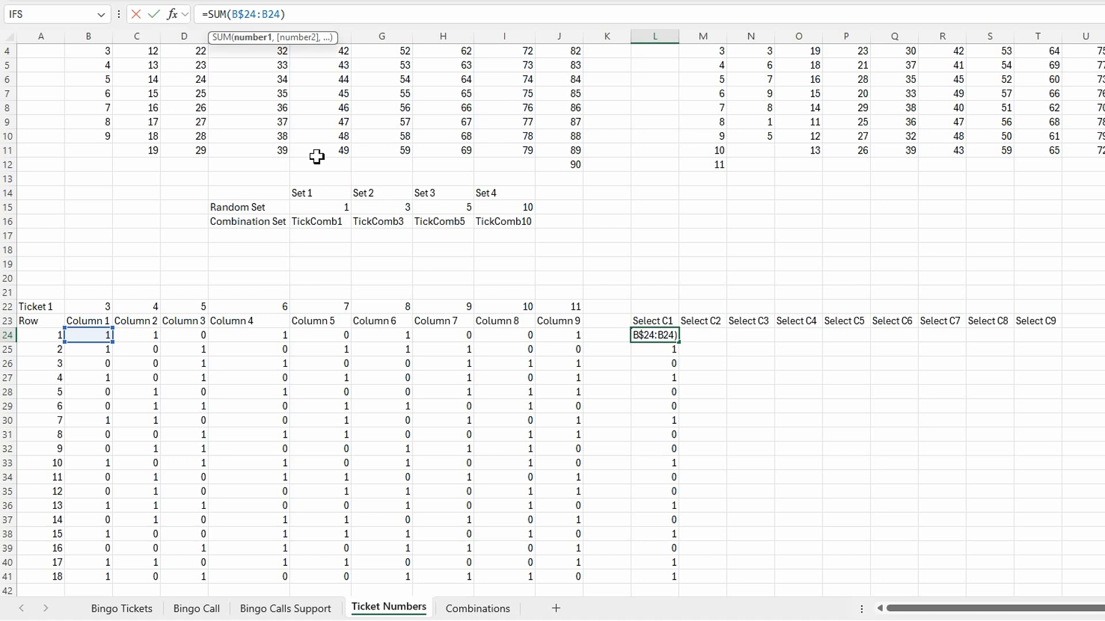
key(Return)
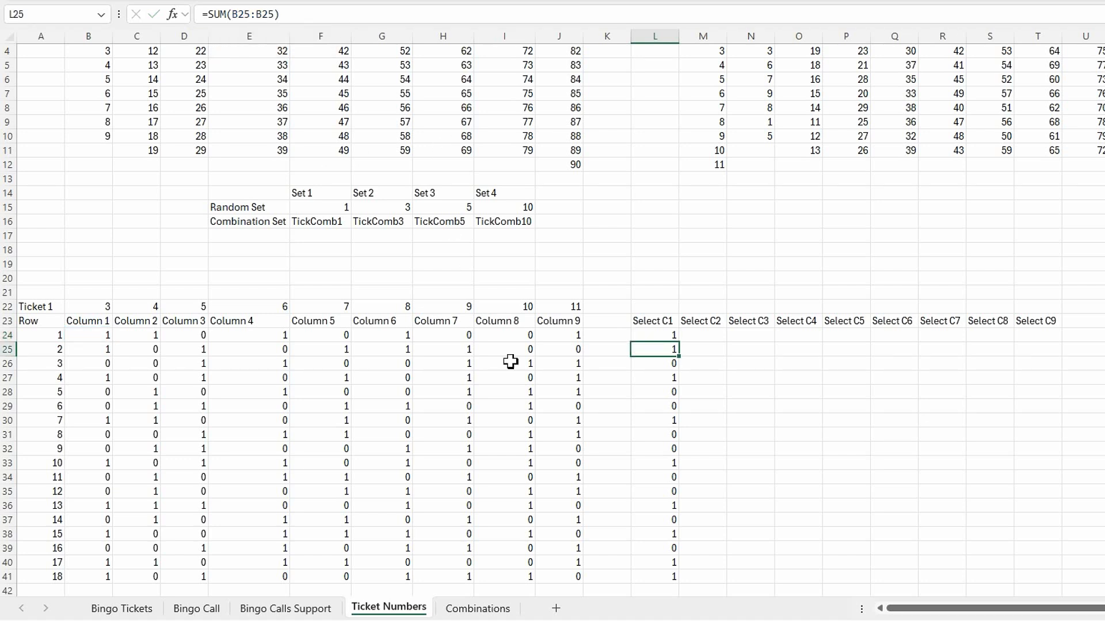
Fill the =SUM(B$24:B24) running total from L24 down to L41 and recalculate the sheet
click(661, 336)
drag(679, 342, 669, 578)
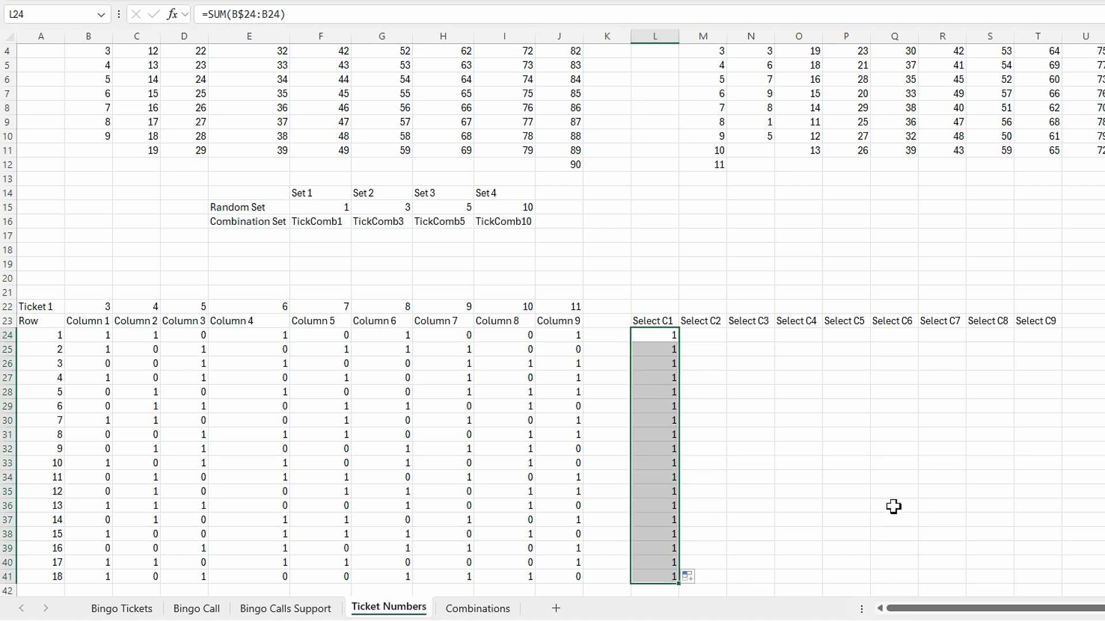
key(F9)
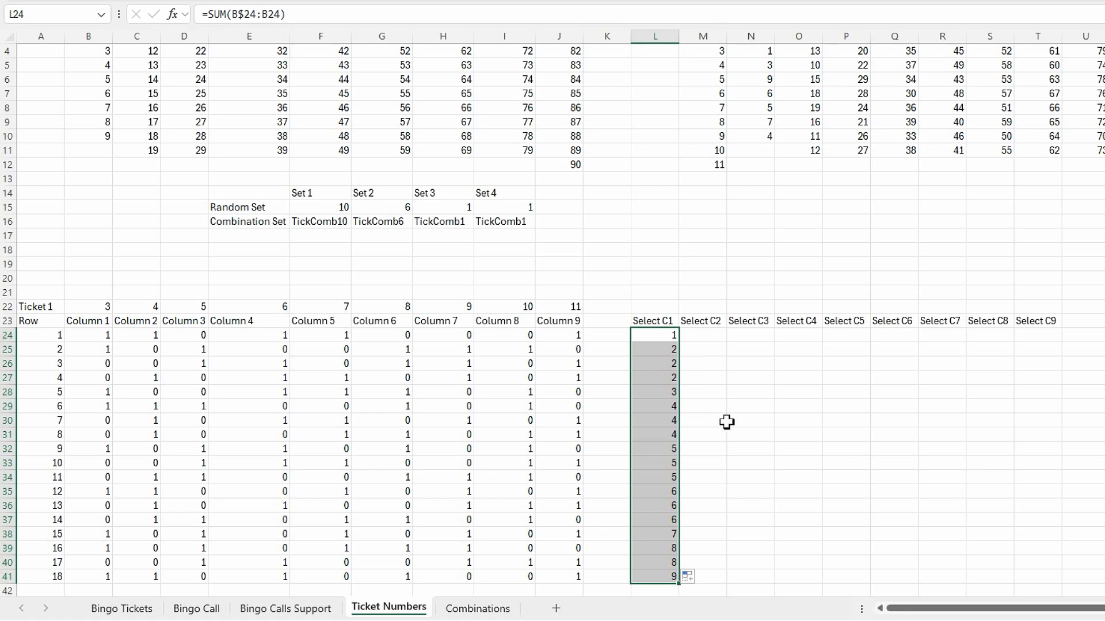
click(669, 576)
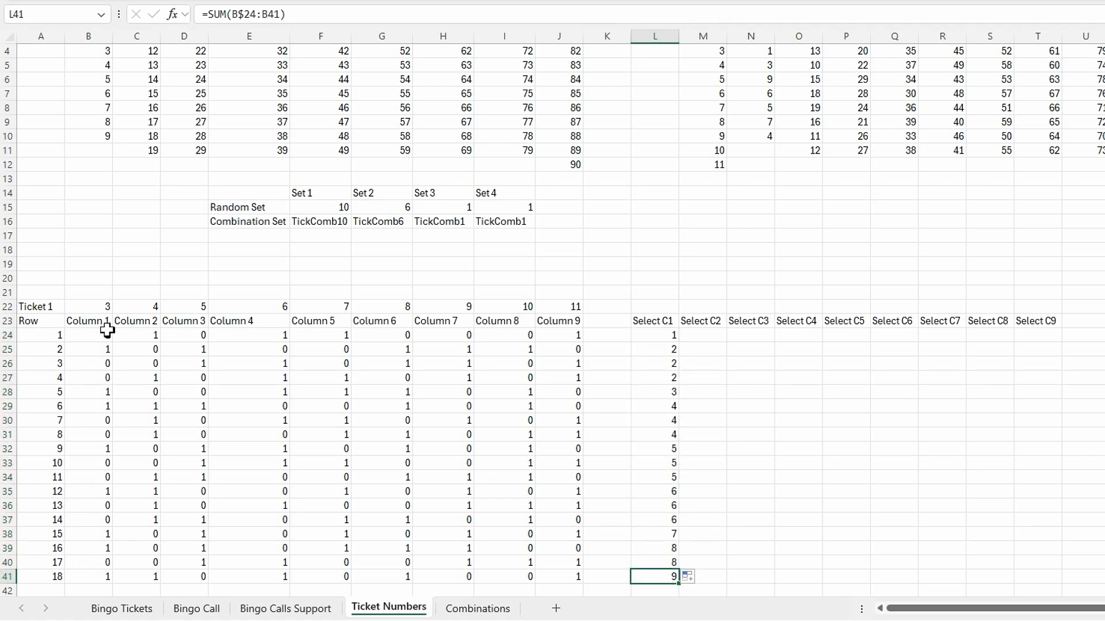
Fill the running-total formulas in L24:L41 across to column T and recalculate the sheet
click(733, 449)
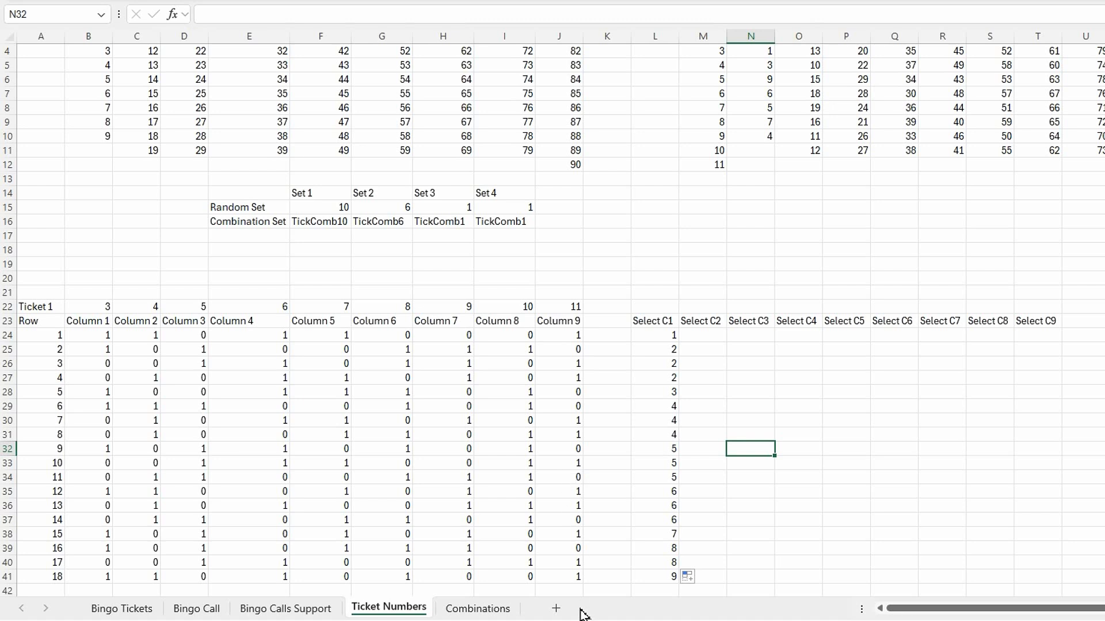
drag(633, 338, 1047, 568)
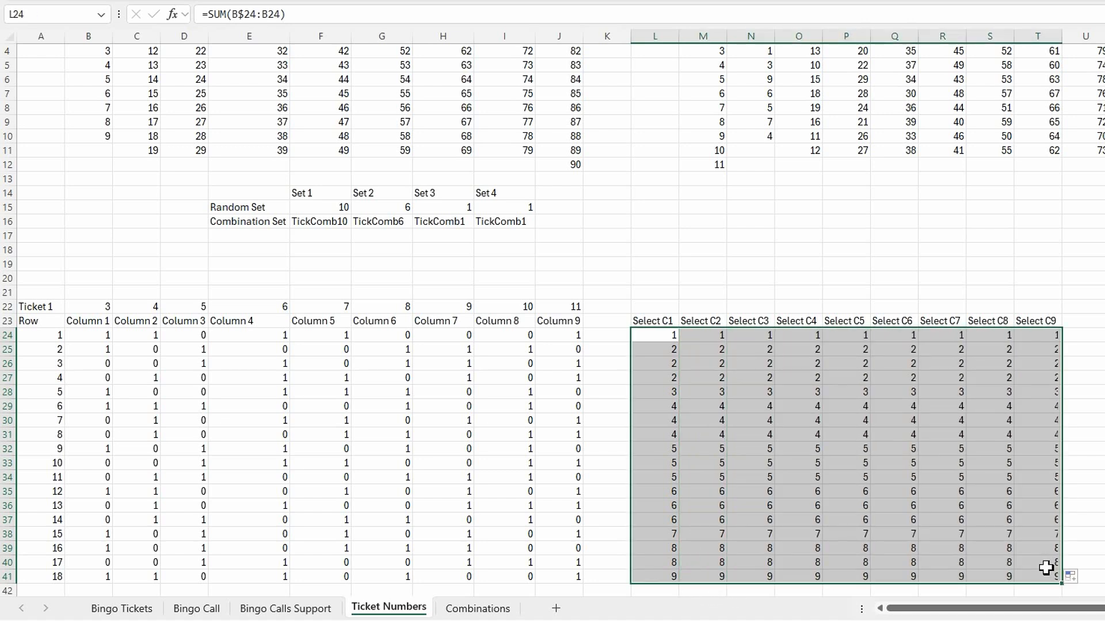
key(F9)
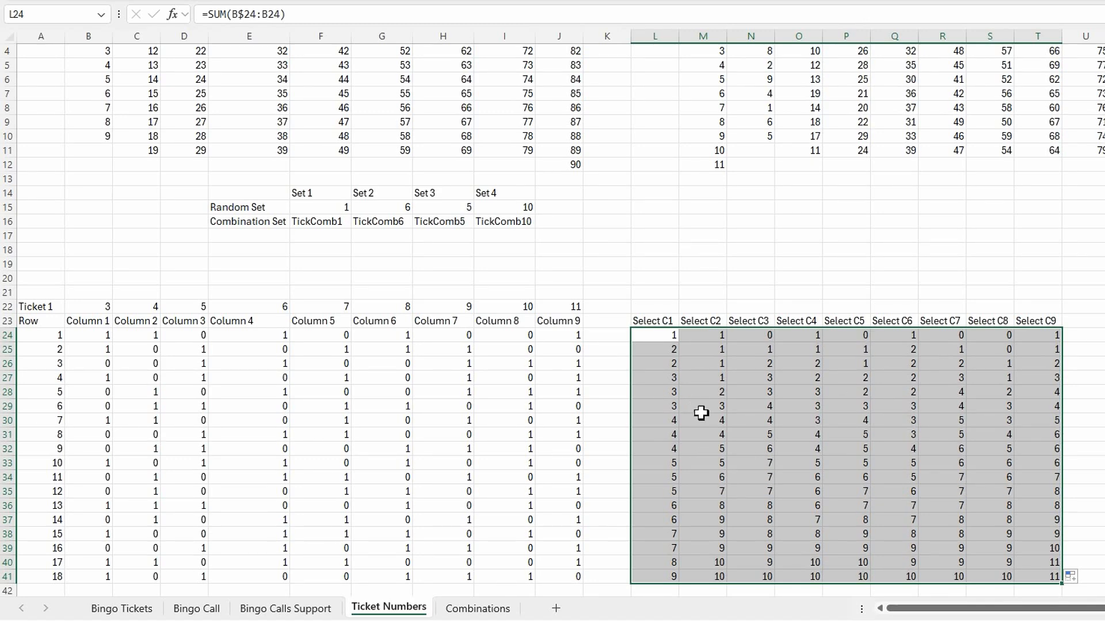
scroll(703, 412, down, 1)
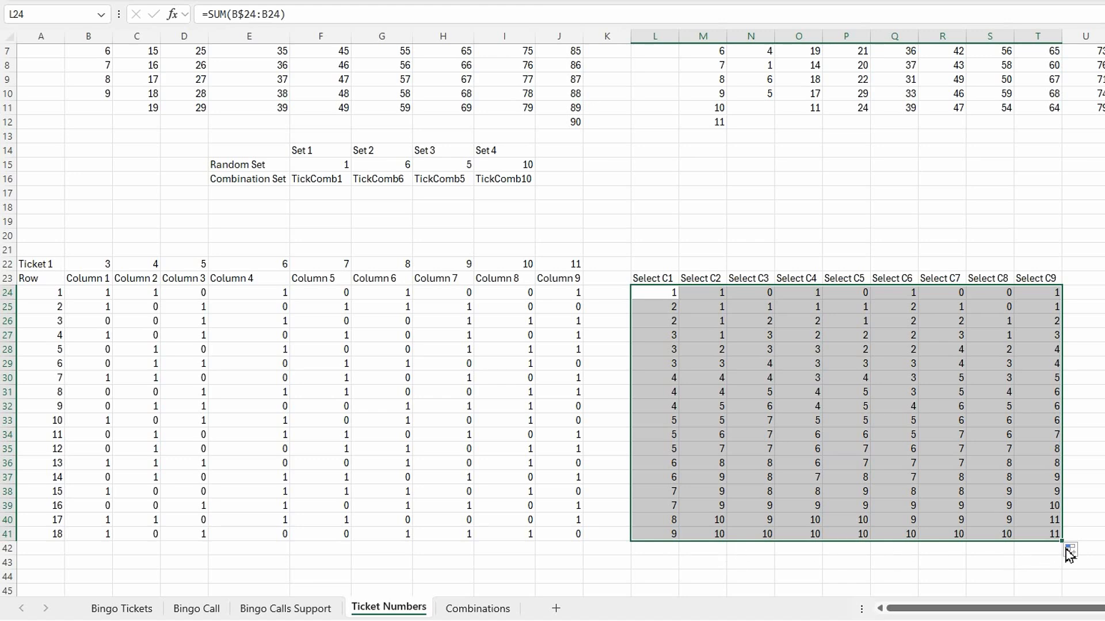
click(1104, 450)
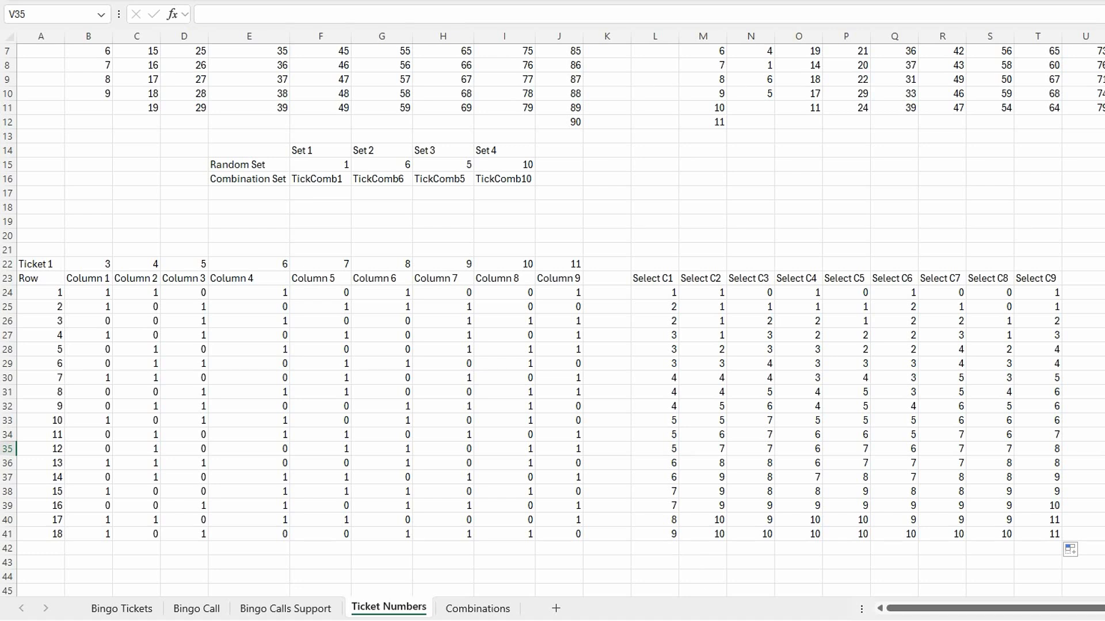
Enter Column 1 in V23 and fill it across to create Column 1 to Column 9 headers
key(alt+Tab)
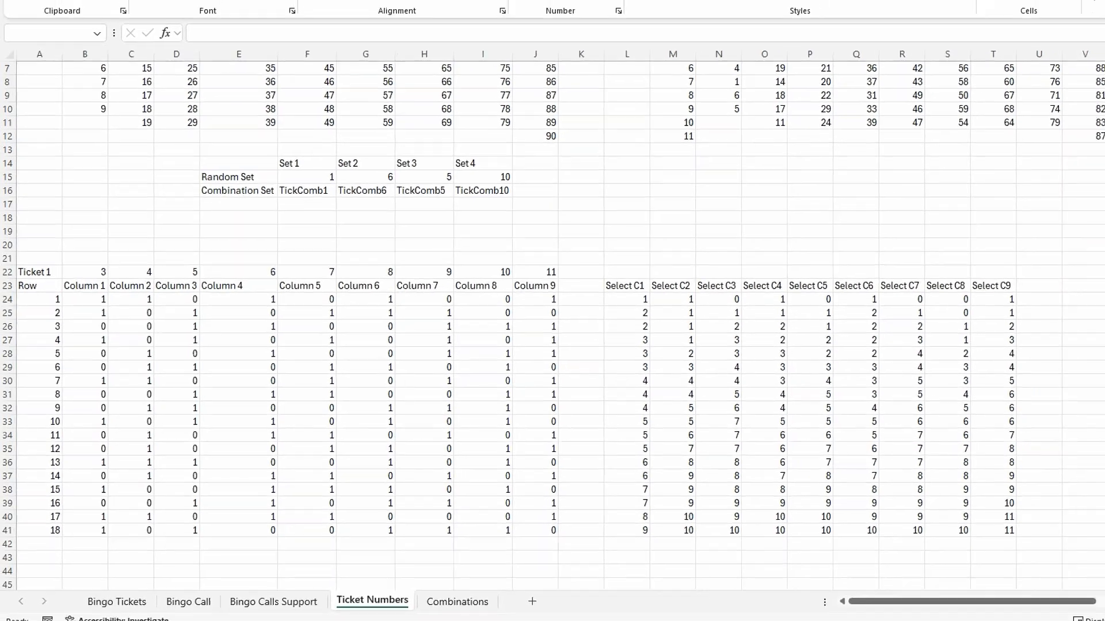
click(888, 340)
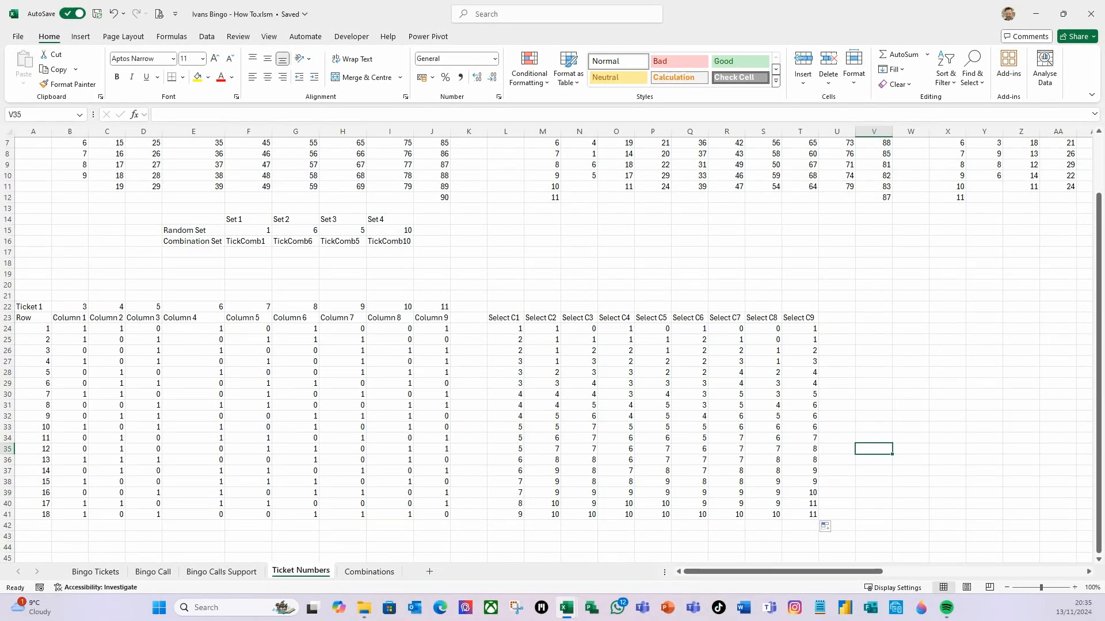
key(alt+Tab)
click(868, 316)
click(869, 315)
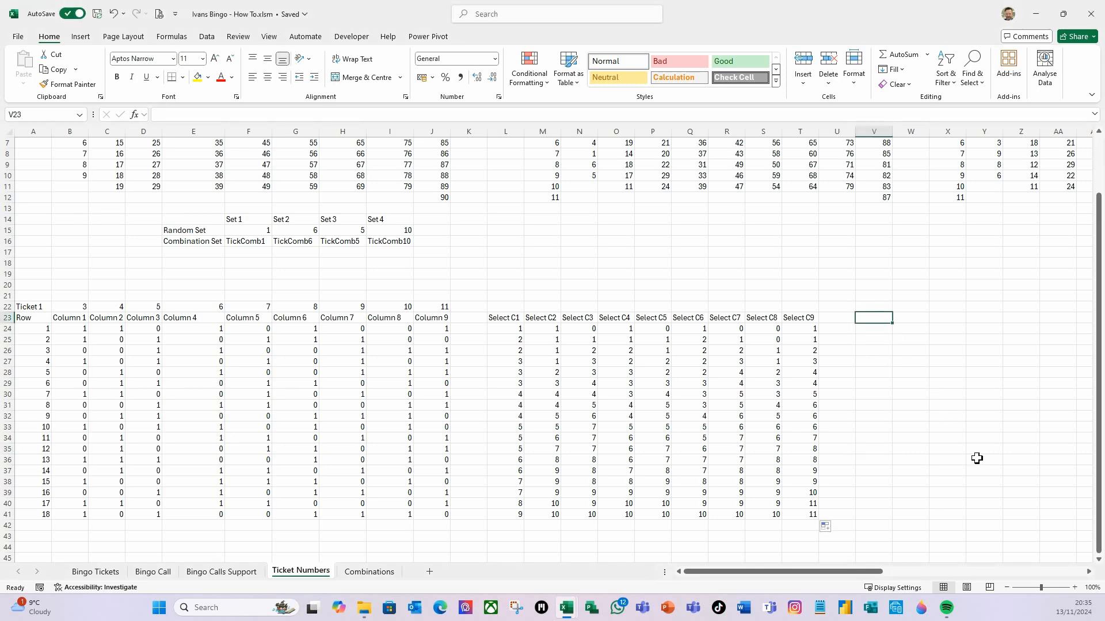
text(Column 1)
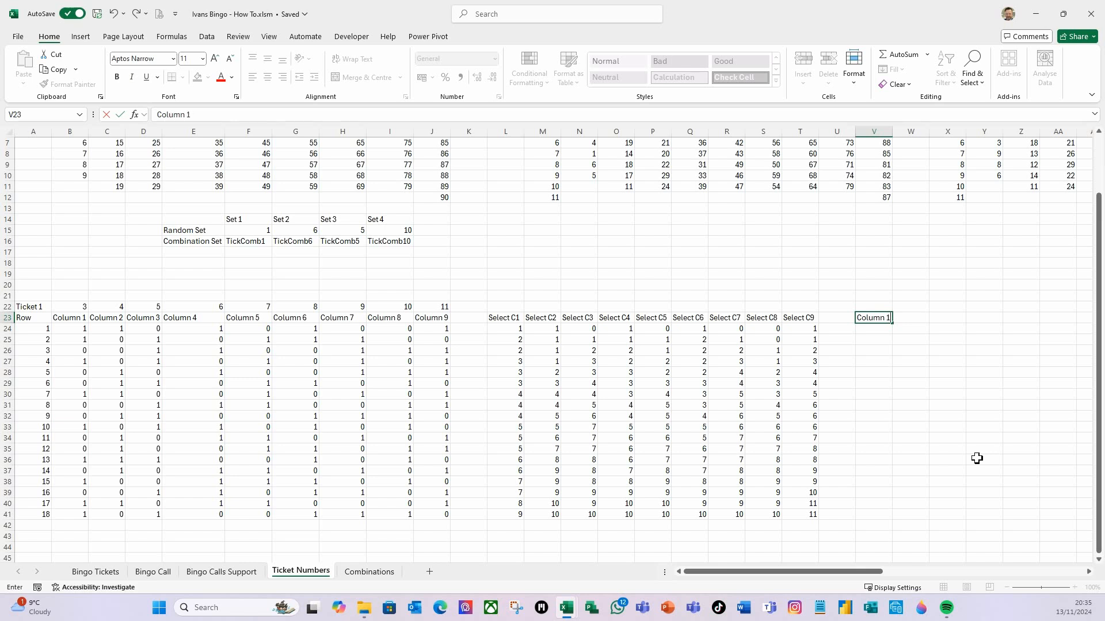
key(ctrl+Return)
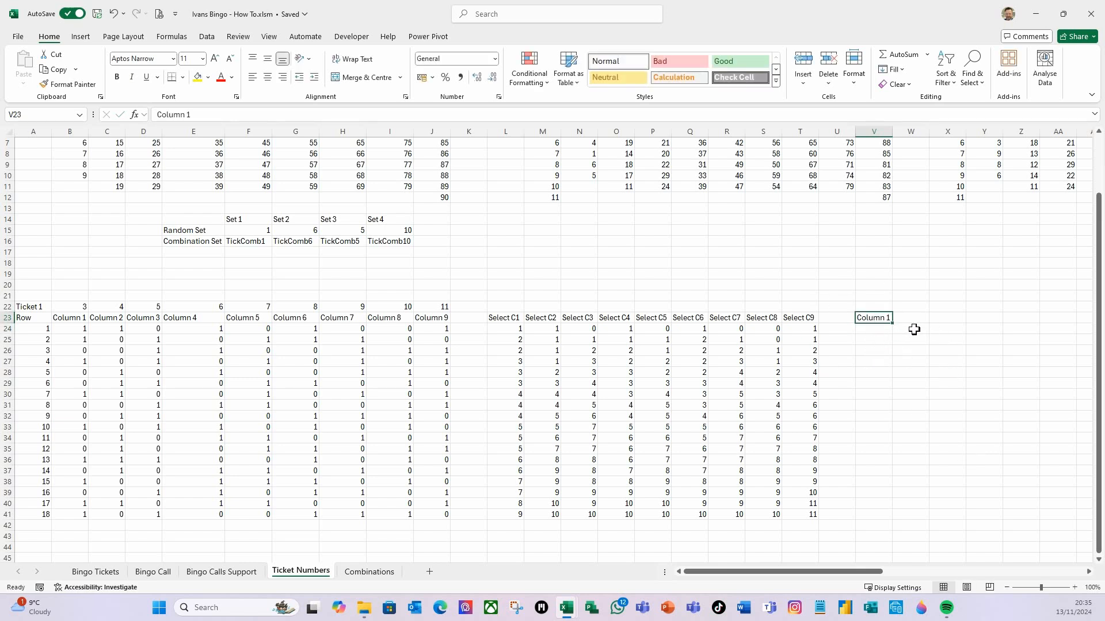
drag(894, 325, 1064, 318)
click(902, 377)
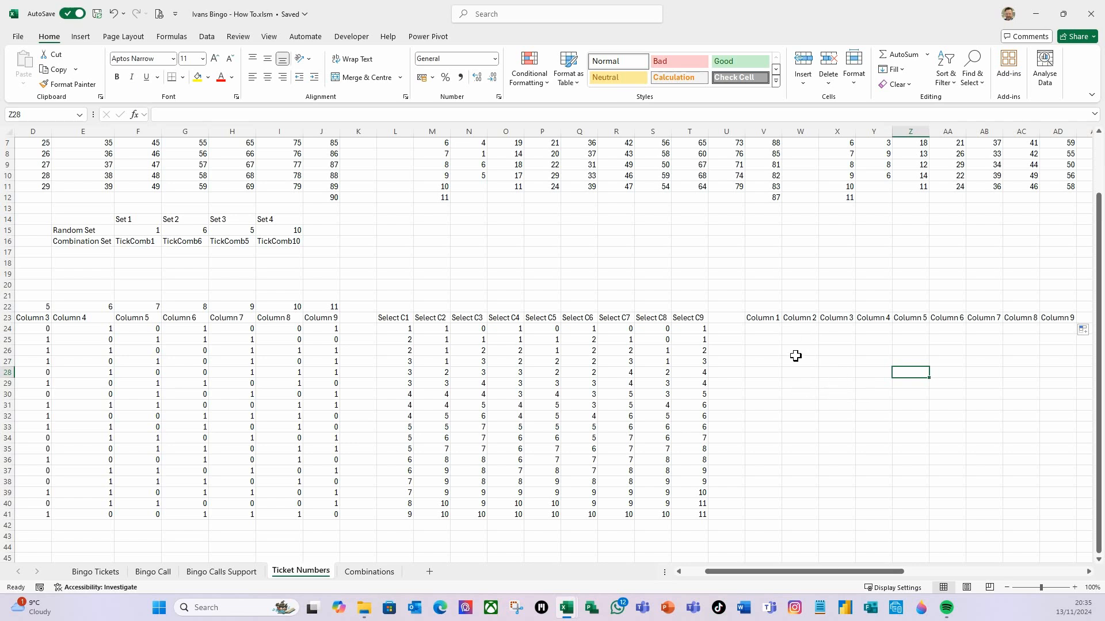
In V24, start an IF formula returning blank when B24<>1, otherwise looking up L24 in the TicketNumbers1 range
click(776, 331)
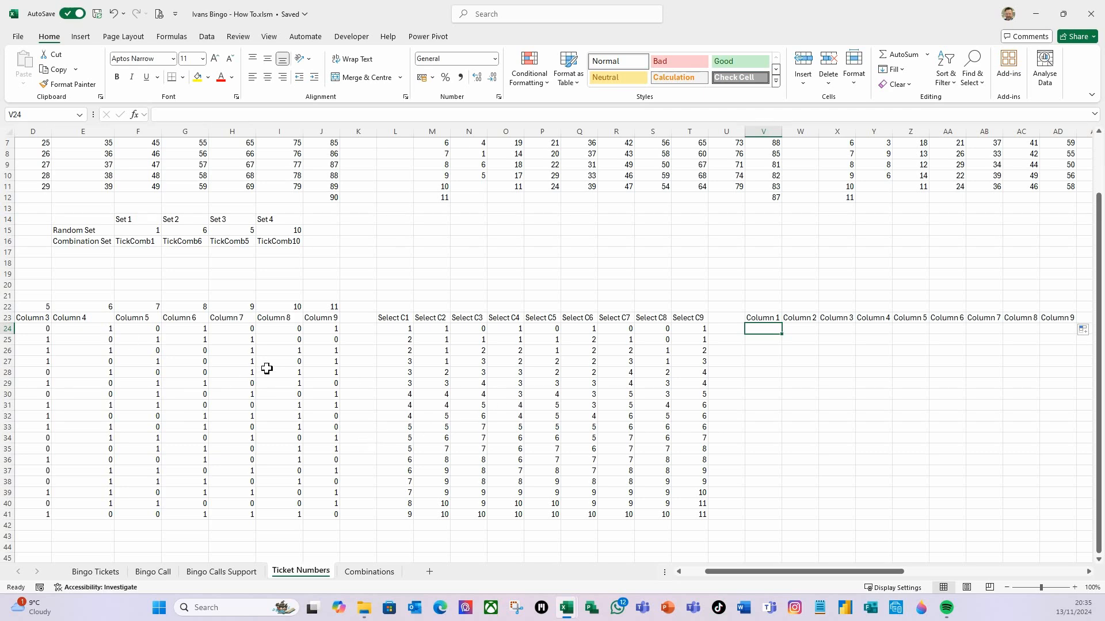
drag(729, 573, 667, 572)
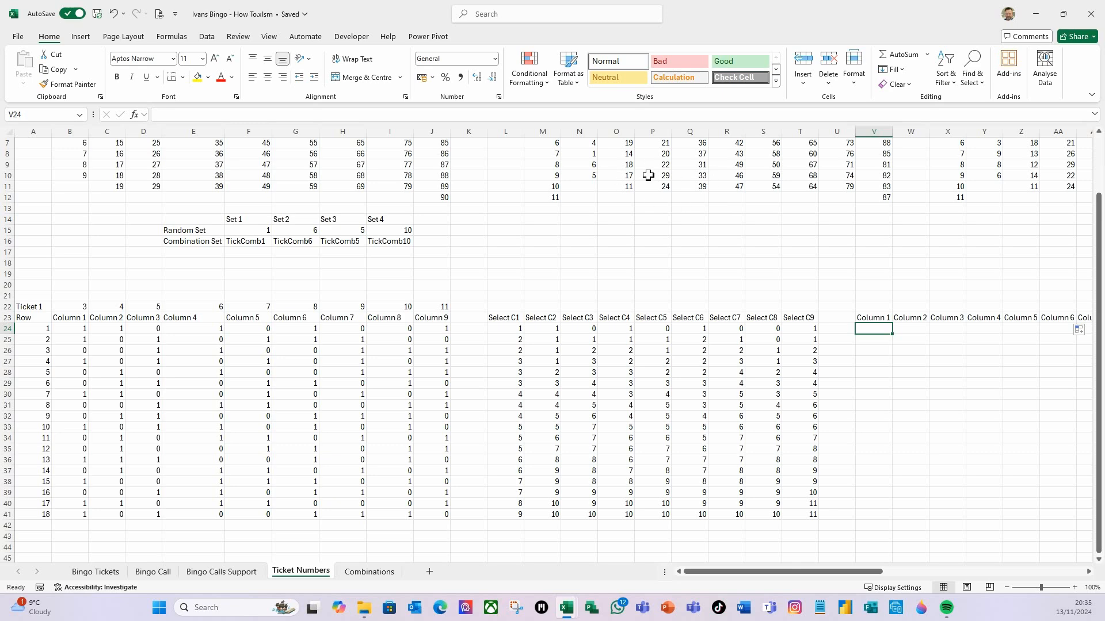
scroll(661, 246, up, 2)
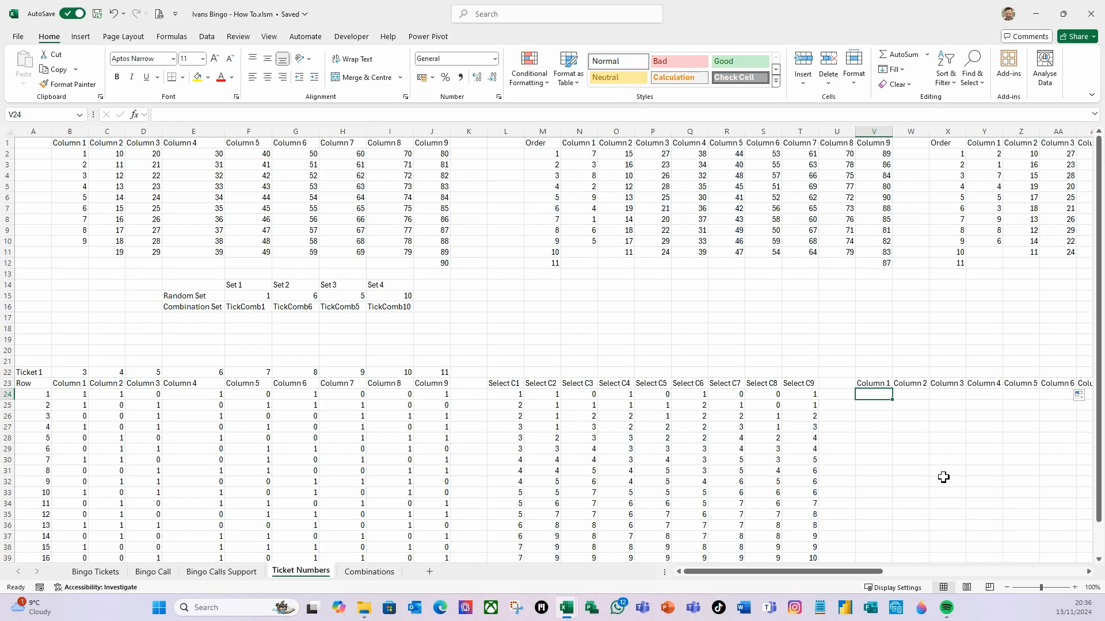
text(=)
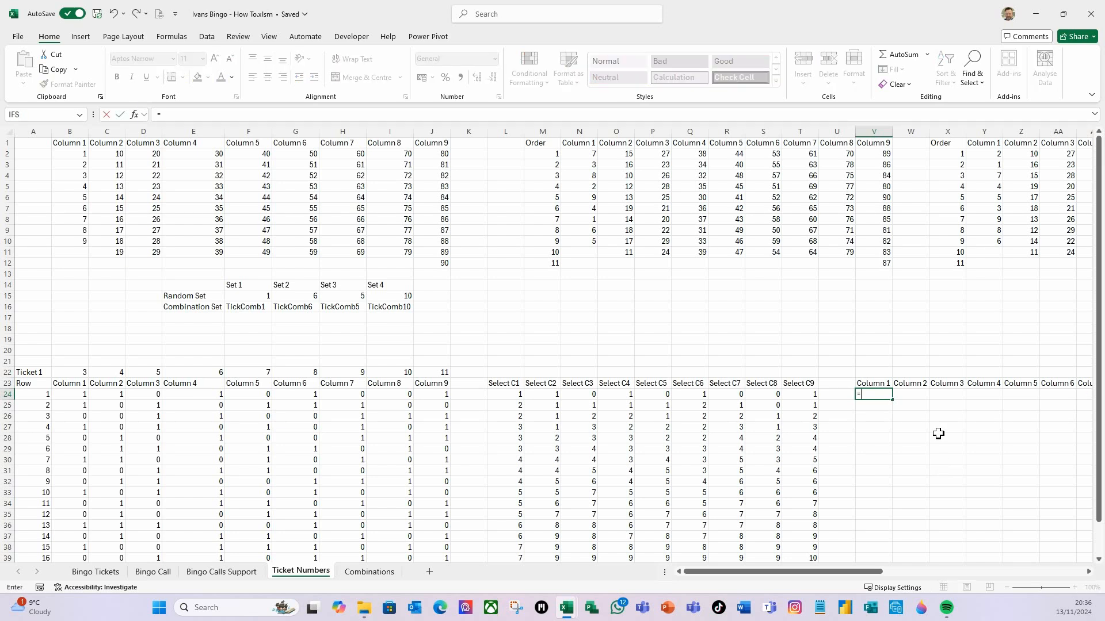
text(if)
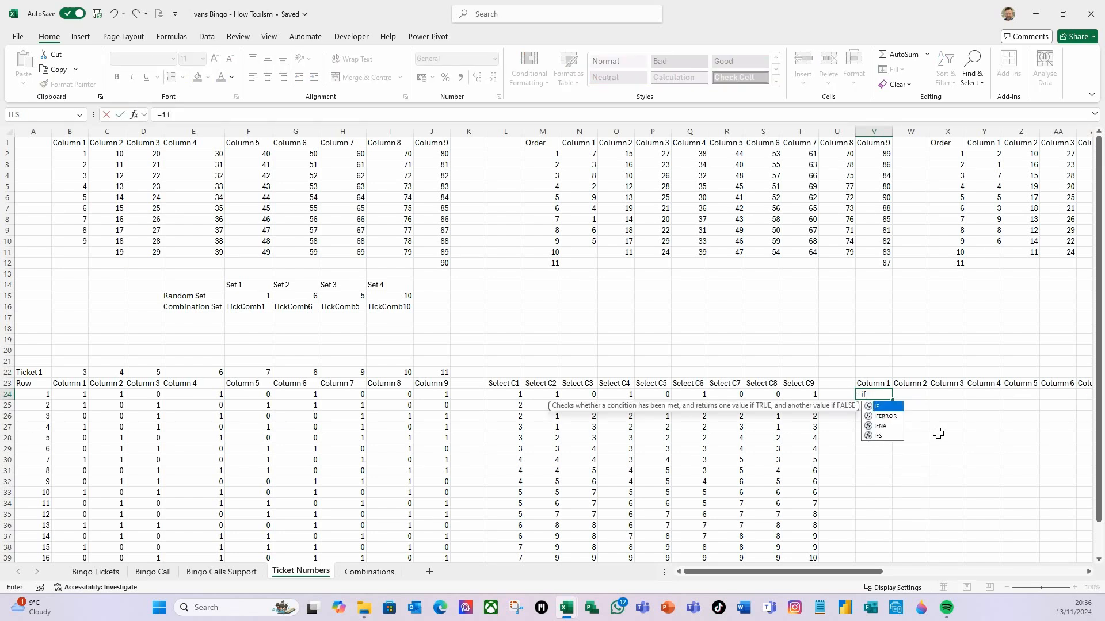
text(()
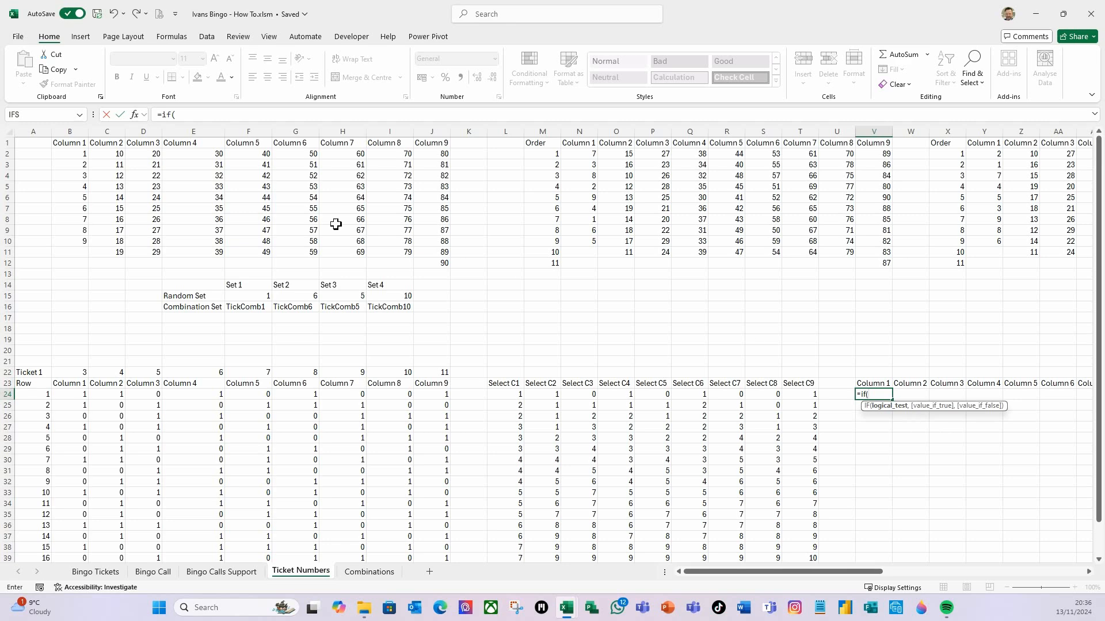
click(74, 398)
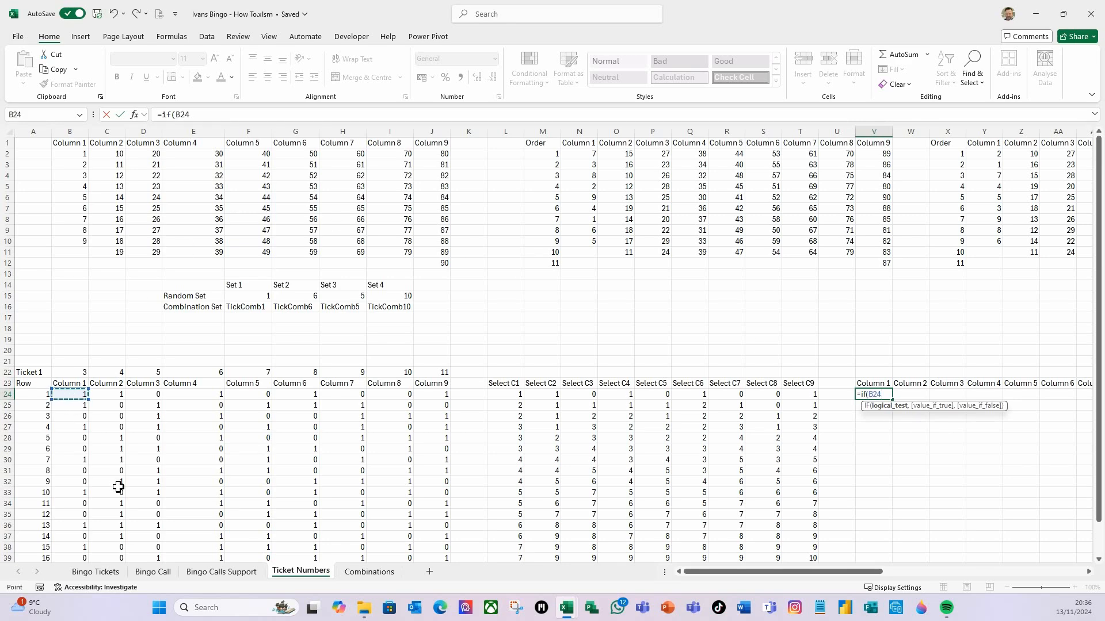
text(<>1,)
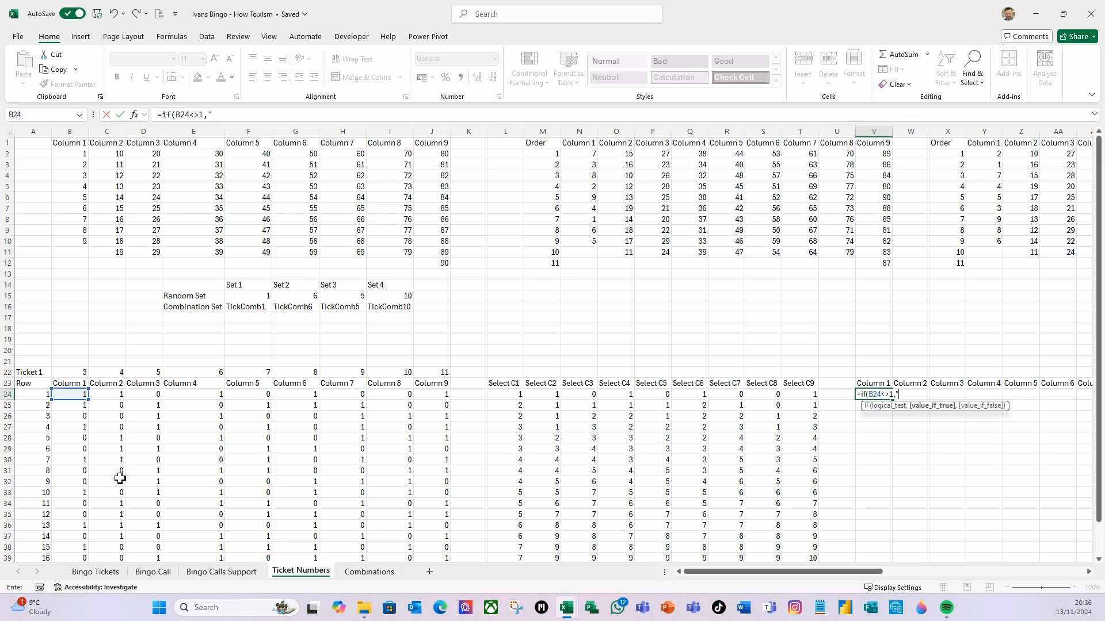
text("",vlo)
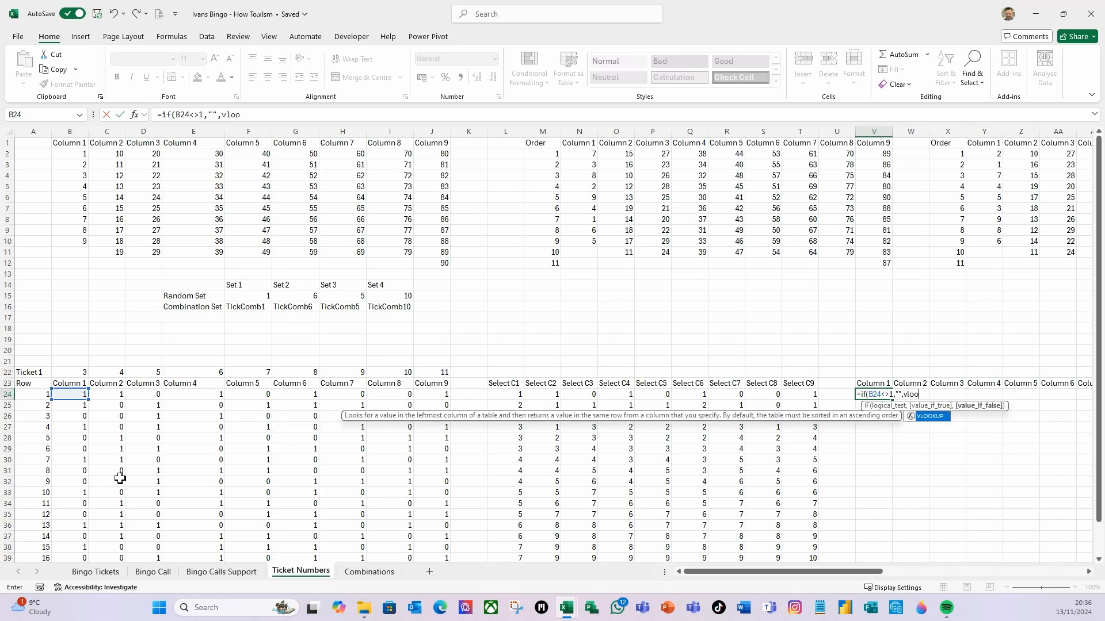
text(o)
key(Tab)
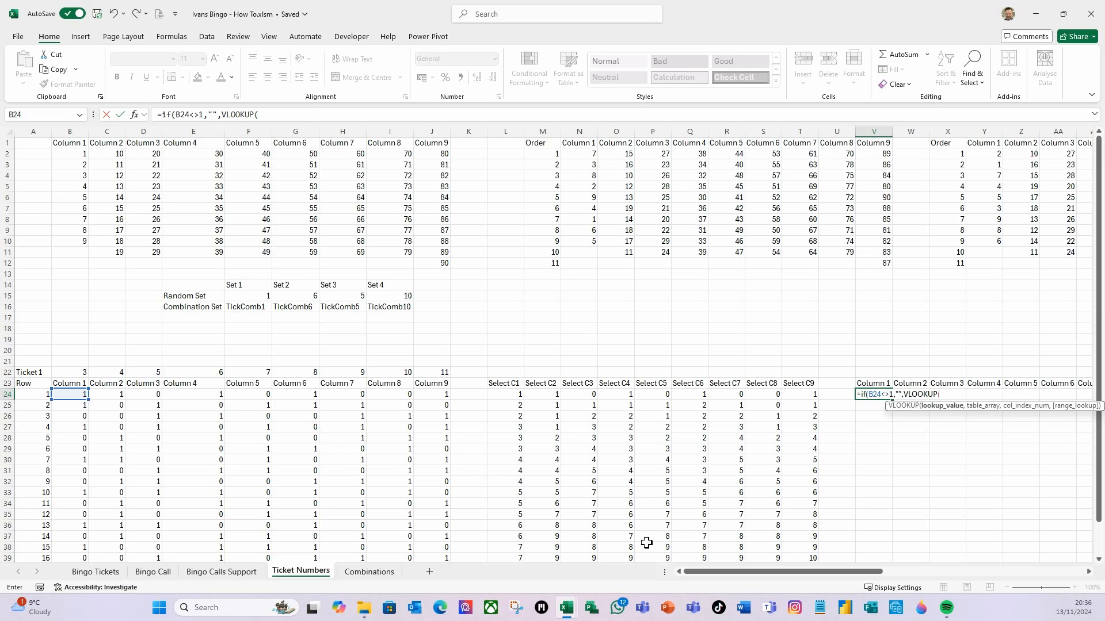
click(514, 395)
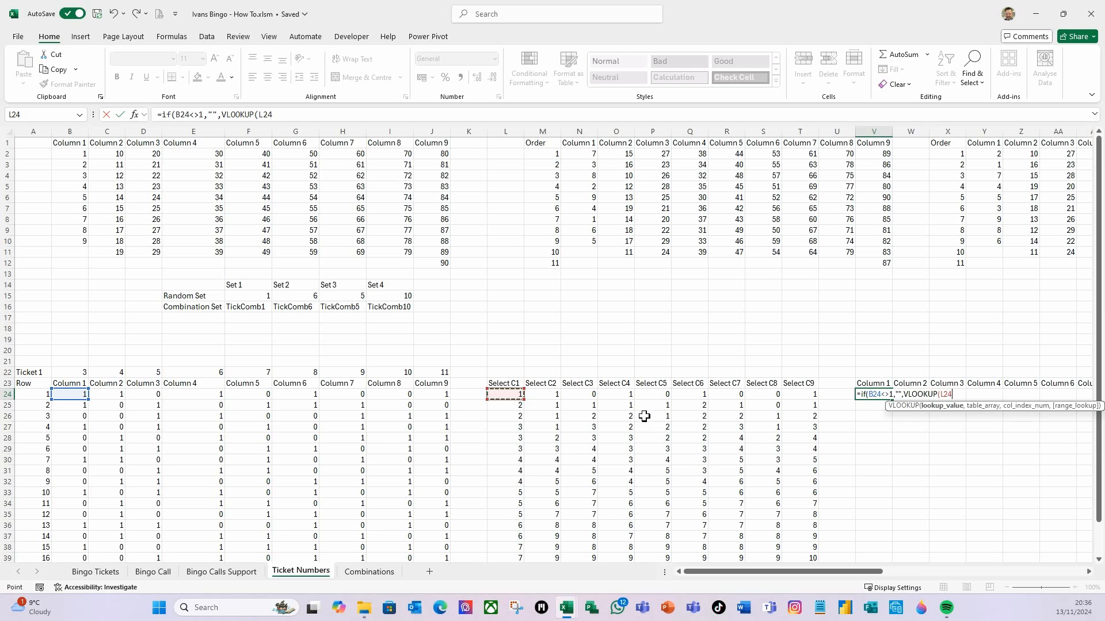
text(,ticke)
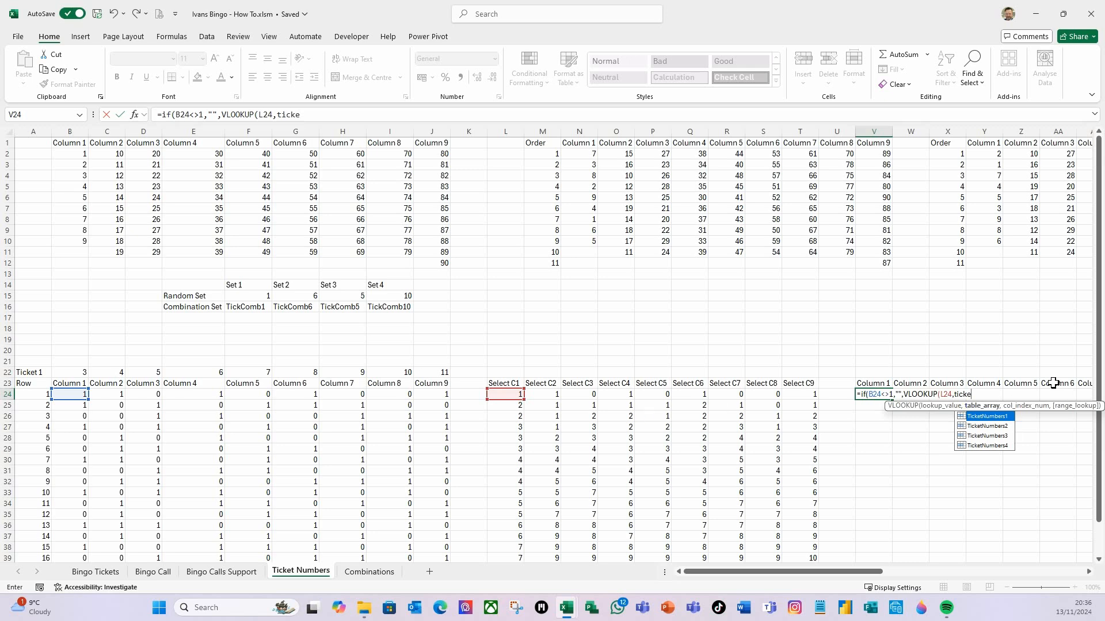
double_click(991, 421)
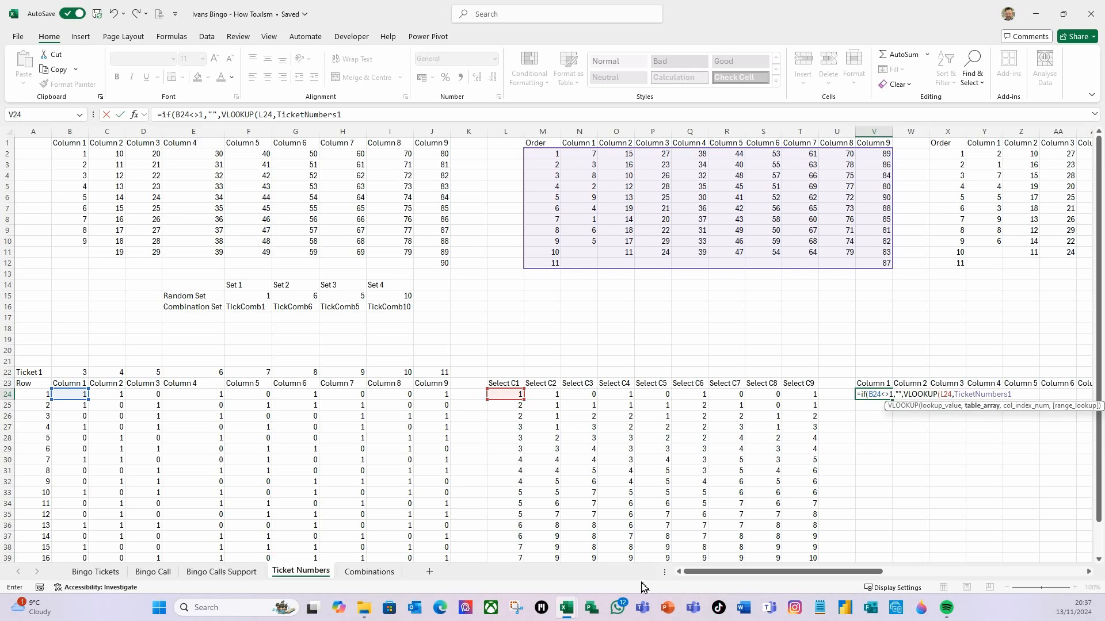
Complete the VLOOKUP with column index V$22 and FALSE for exact match, closing both functions and entering the formula
text(,)
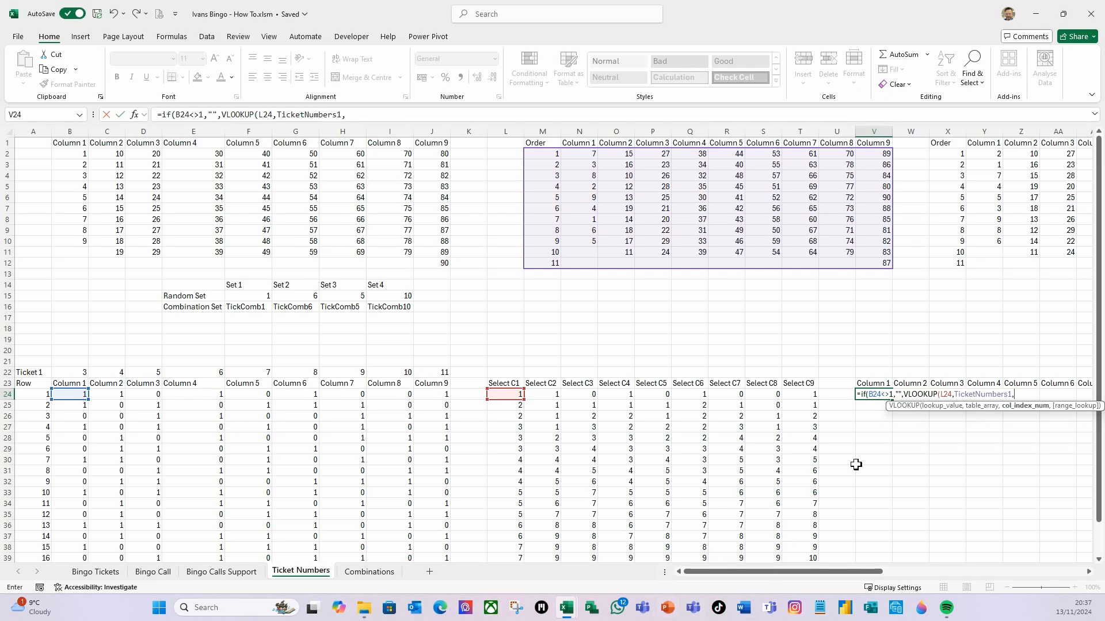
click(873, 373)
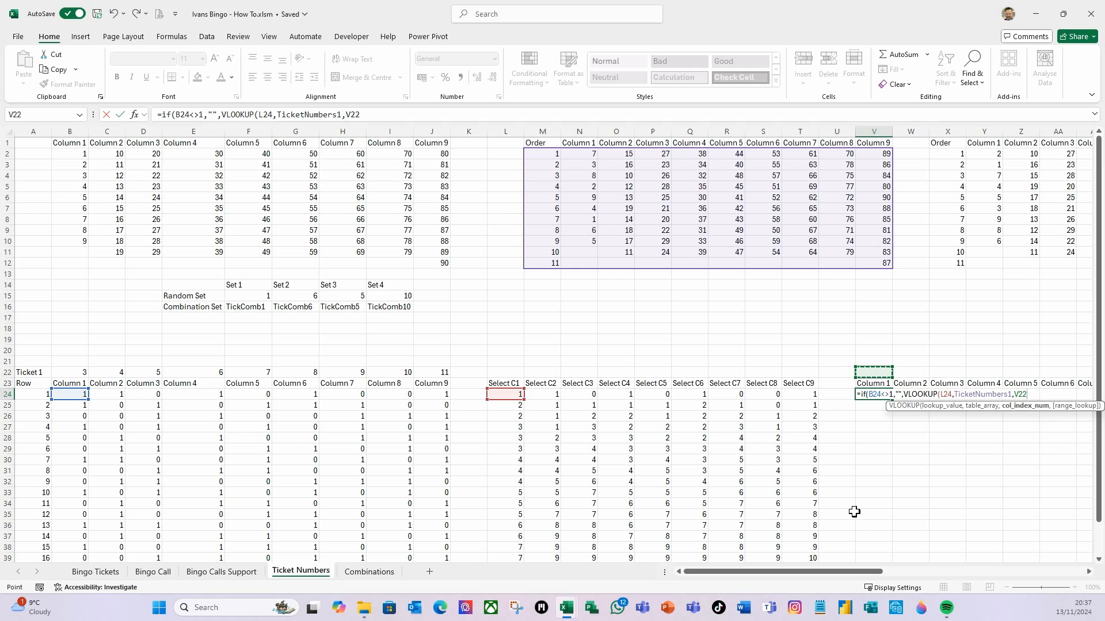
key(F4)
key(F4)
text(,)
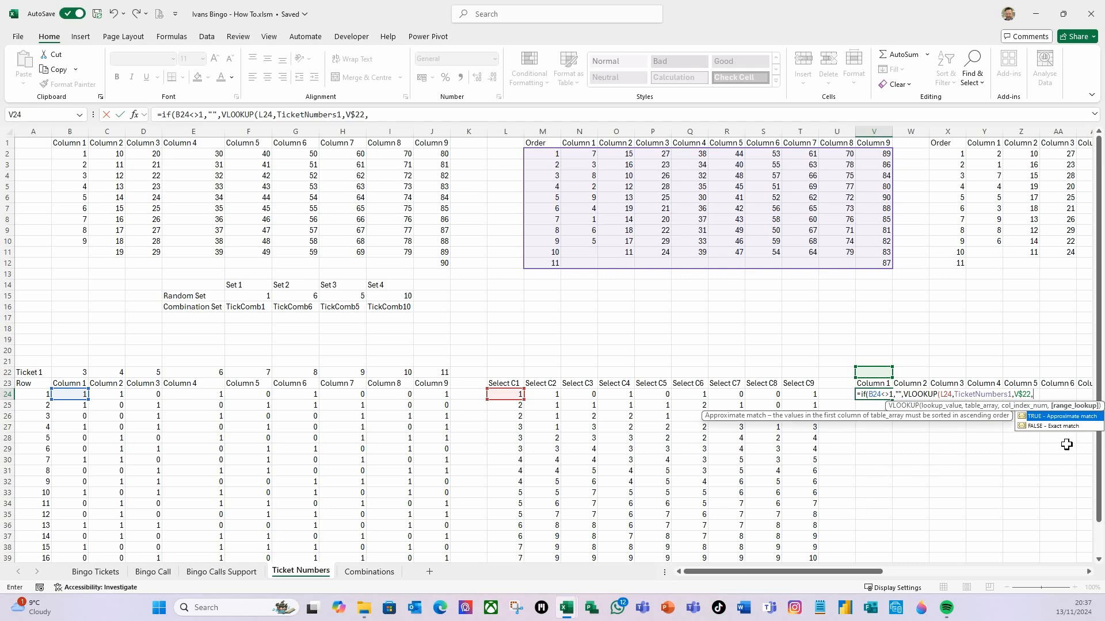
drag(878, 572, 892, 573)
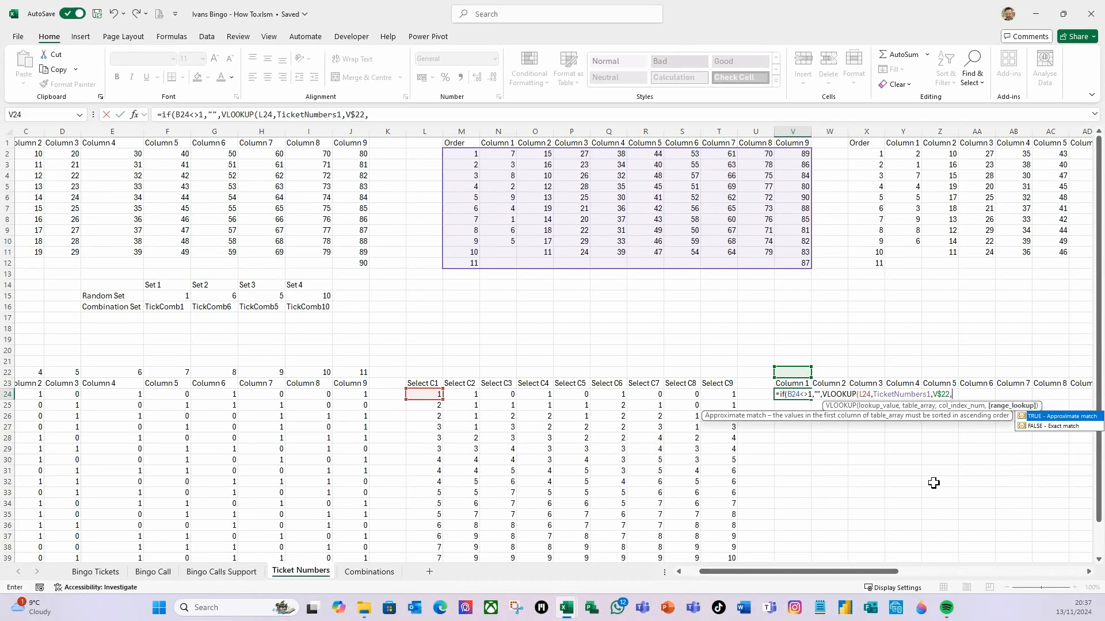
double_click(1054, 427)
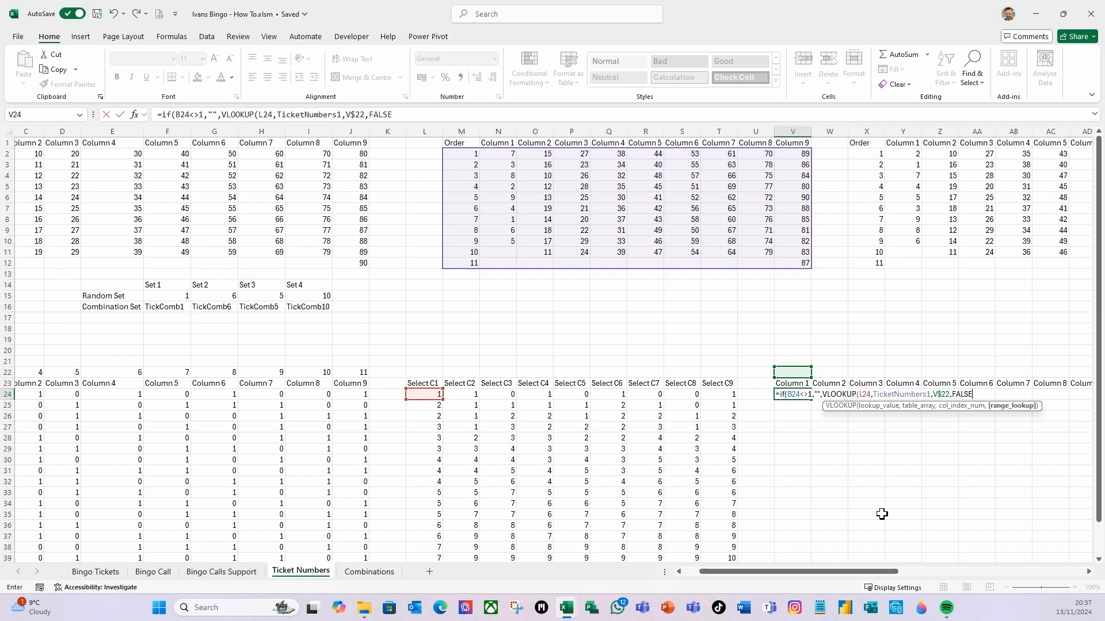
text())
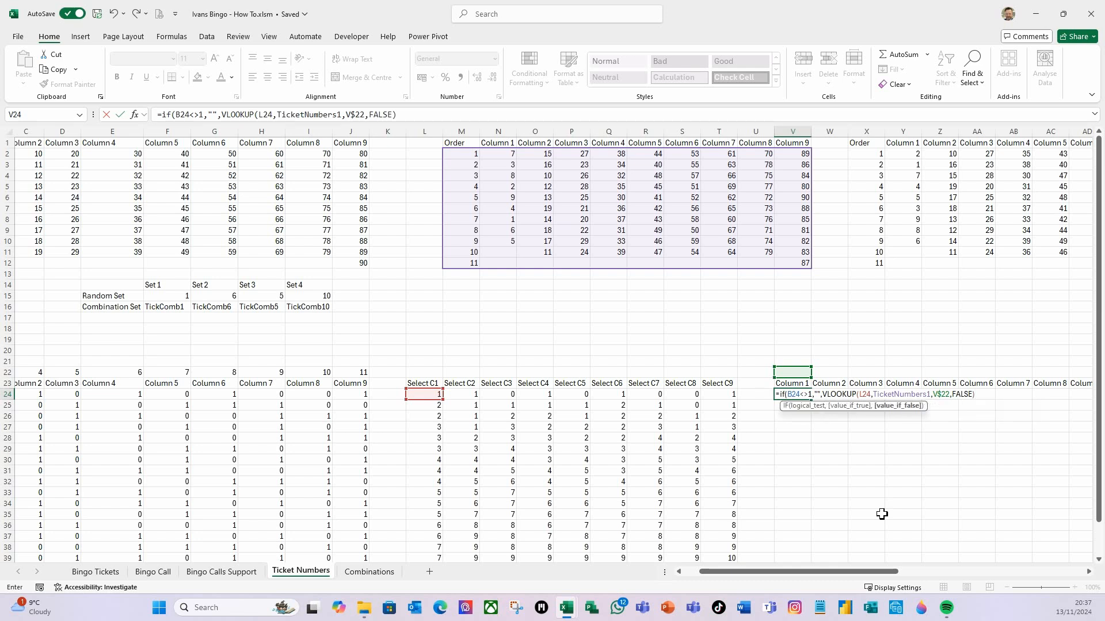
text())
key(Return)
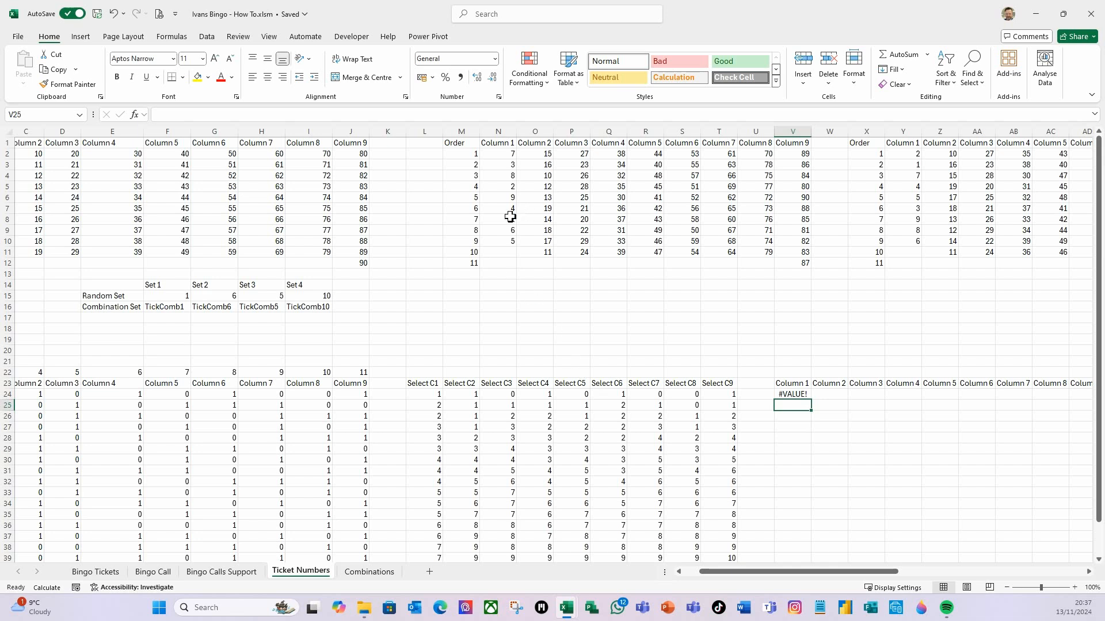
Number the cells above the Column 1 to Column 9 headers from 2 to 10 as lookup column indexes
click(799, 374)
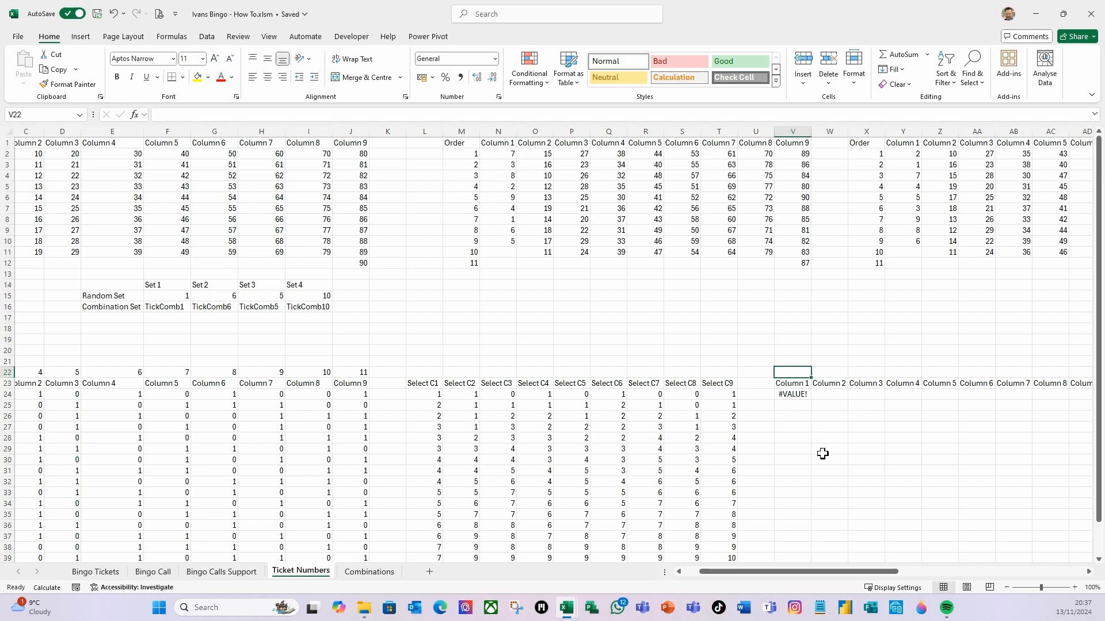
text(2)
key(Tab)
text(3)
key(Tab)
text(4)
key(Tab)
text(5)
key(Tab)
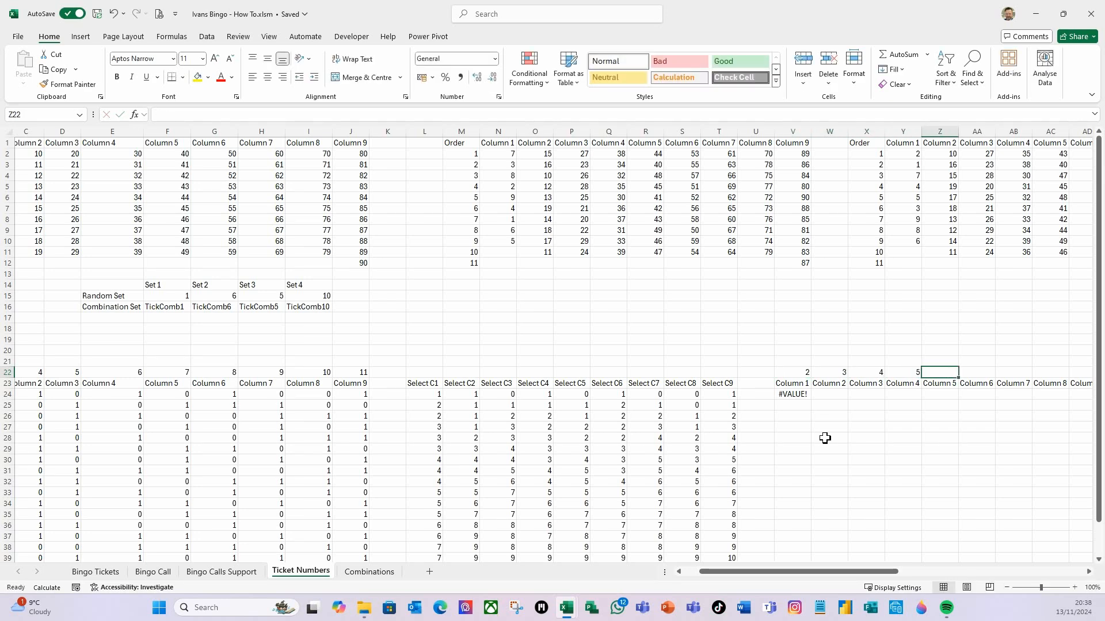
drag(877, 376, 1035, 382)
click(901, 458)
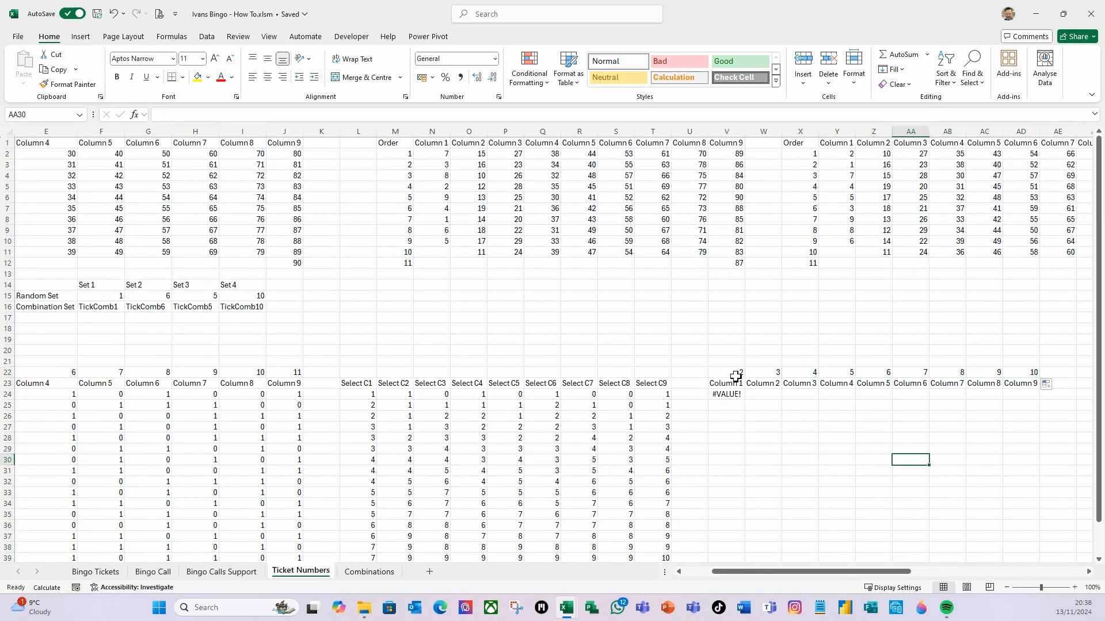
Recalculate the sheet and fill the V24 formula across to AD24 and down to row 41
click(729, 396)
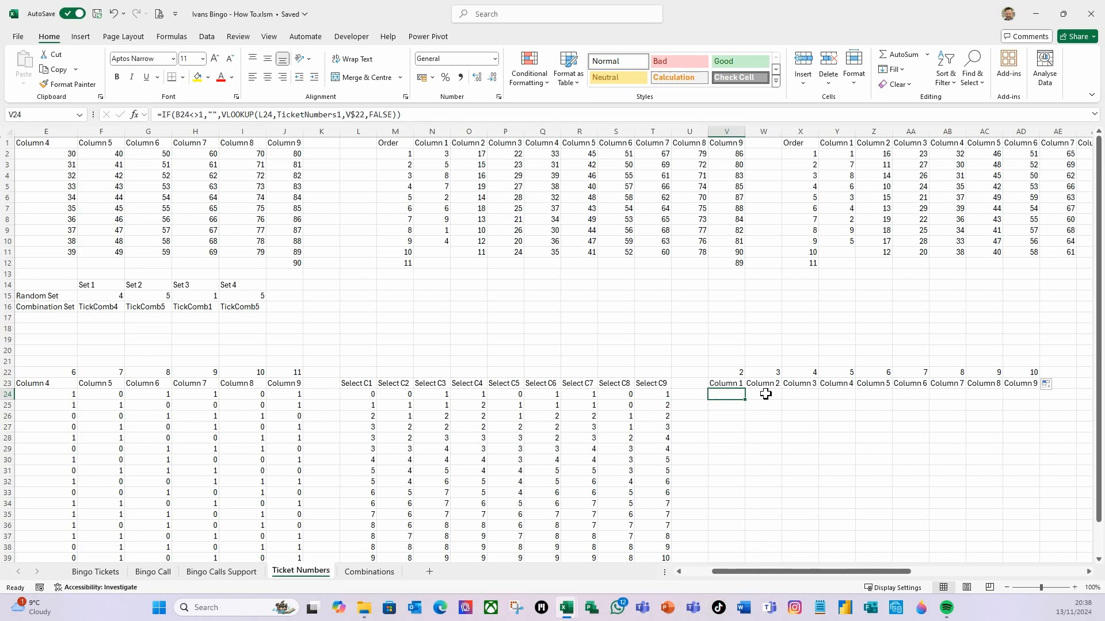
key(F9)
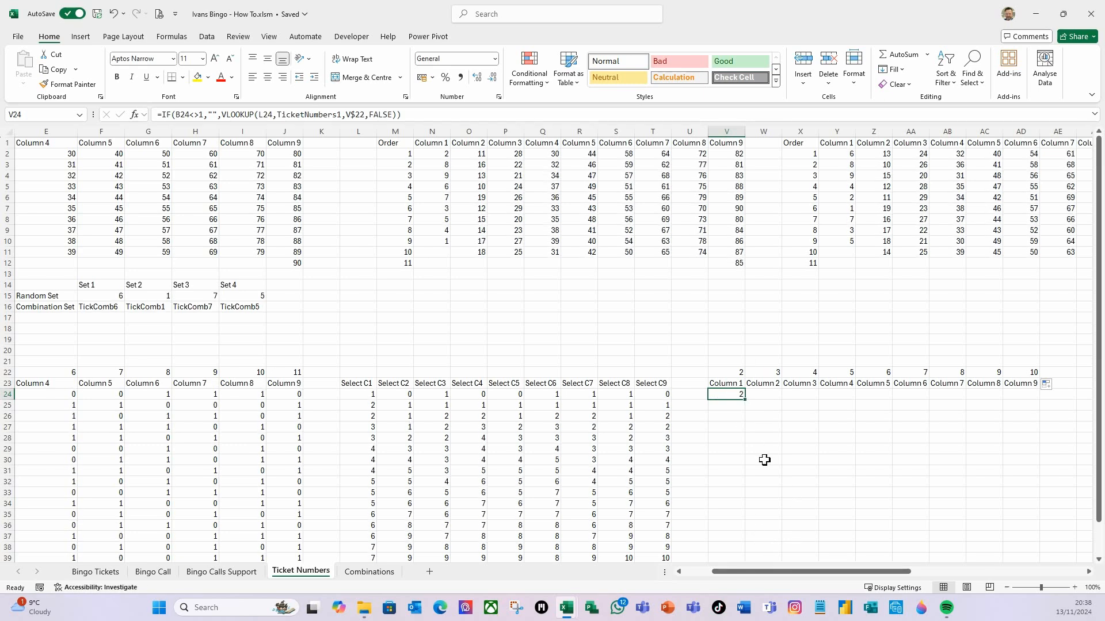
drag(800, 572, 734, 577)
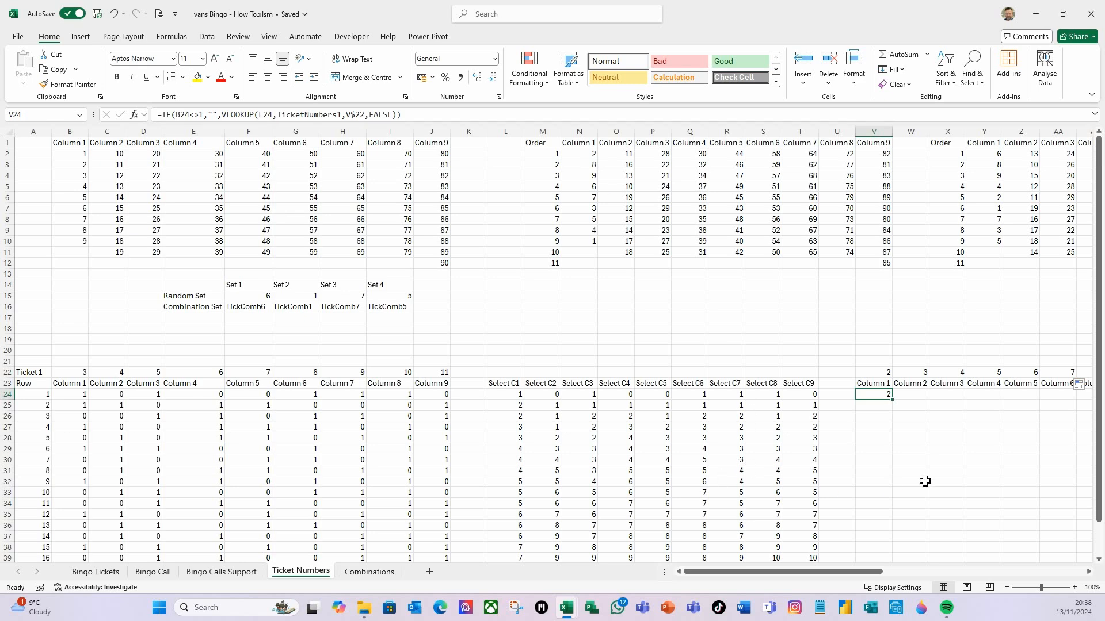
drag(891, 398, 1035, 401)
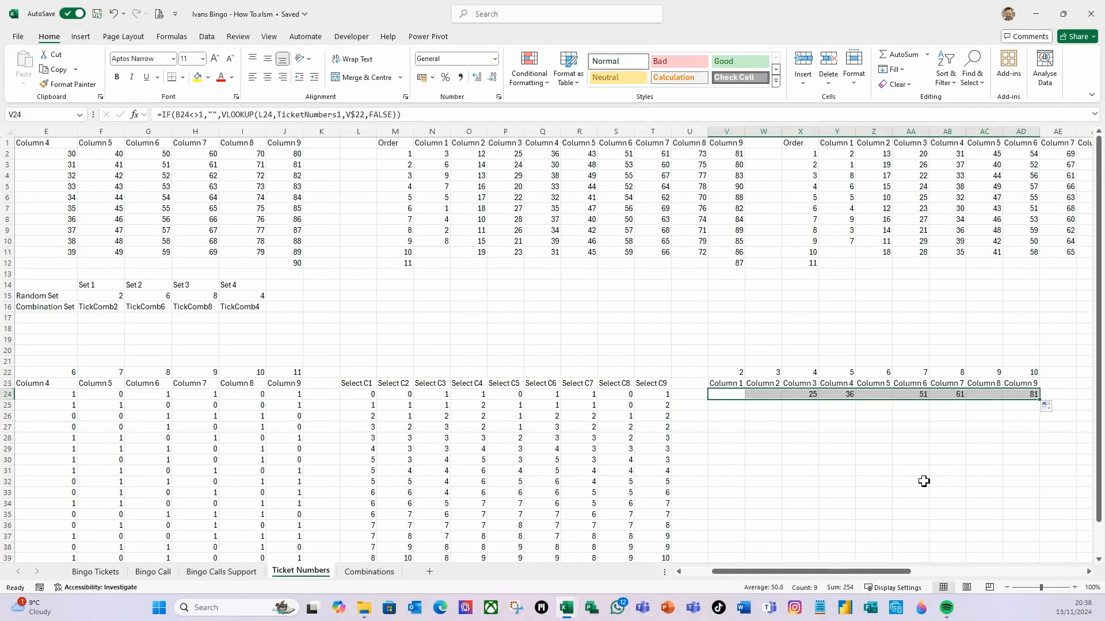
click(914, 478)
drag(914, 476, 910, 471)
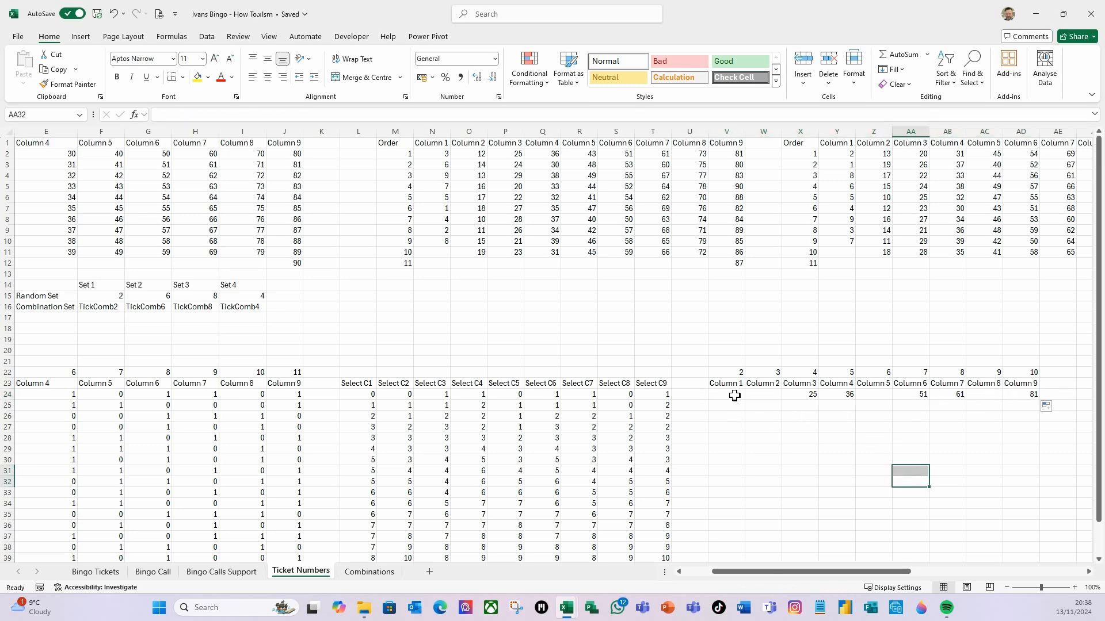
drag(732, 396, 1041, 542)
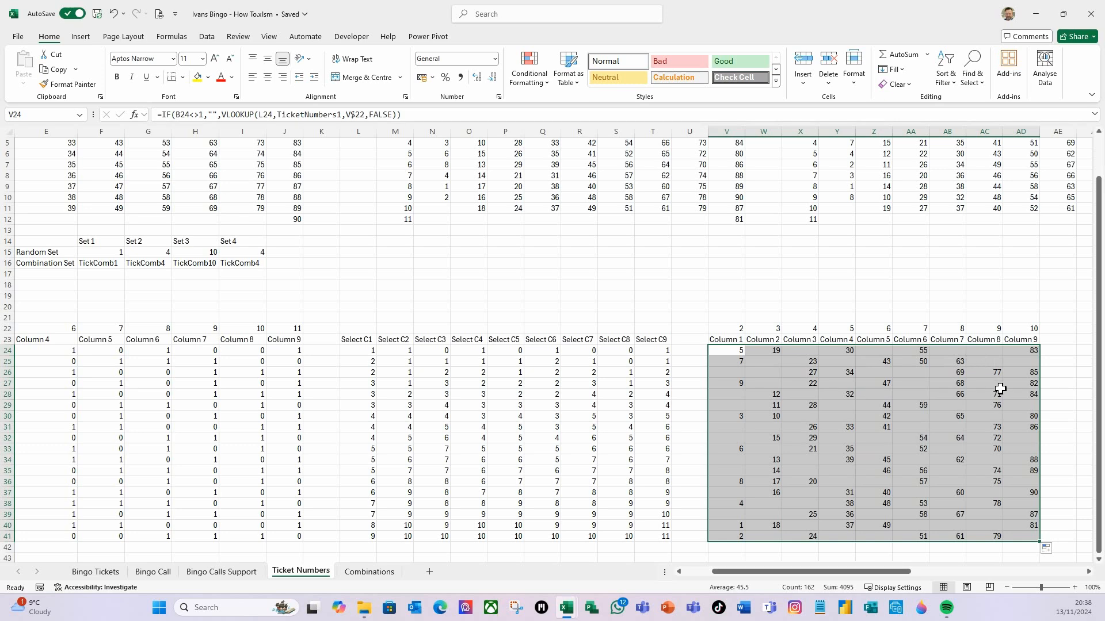
click(738, 352)
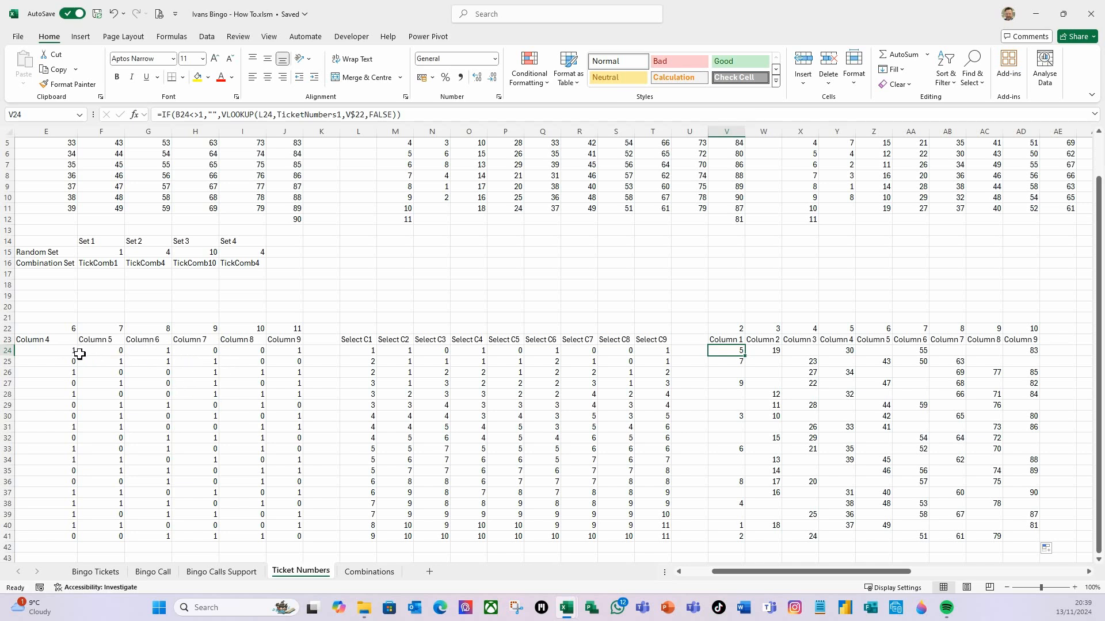
Inspect the VLOOKUP and INDIRECT formula in E24 without changing it
click(58, 352)
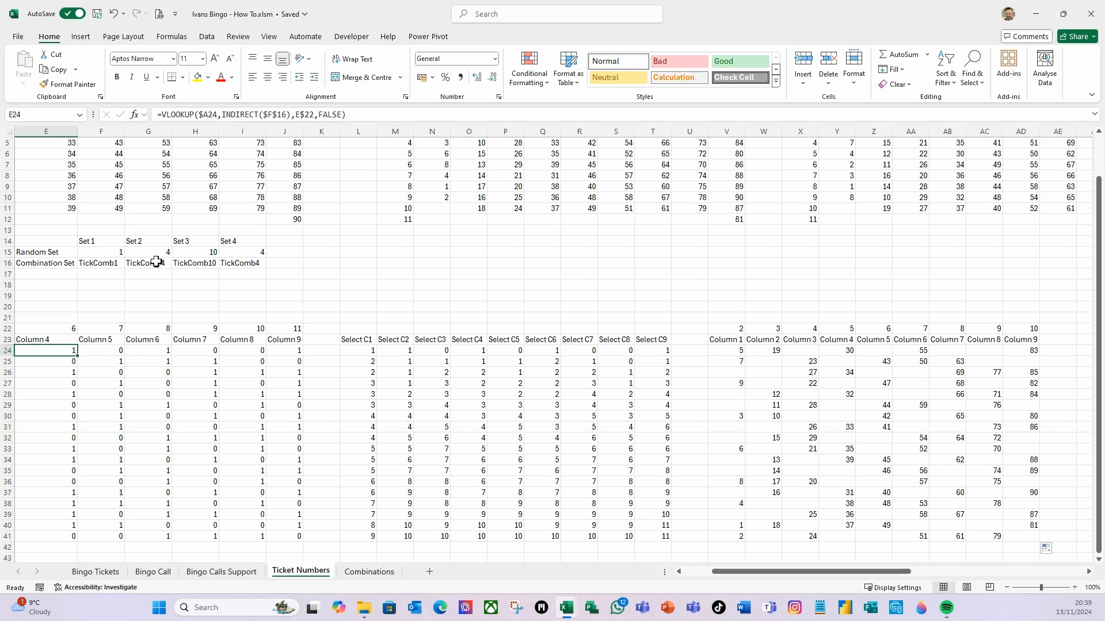
click(275, 115)
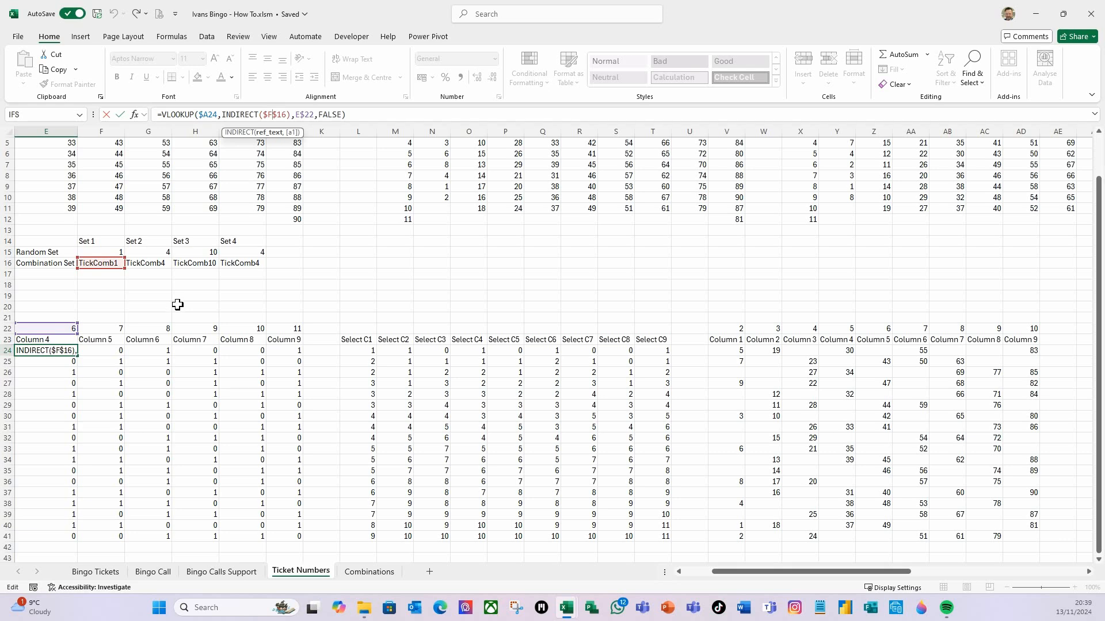
key(Escape)
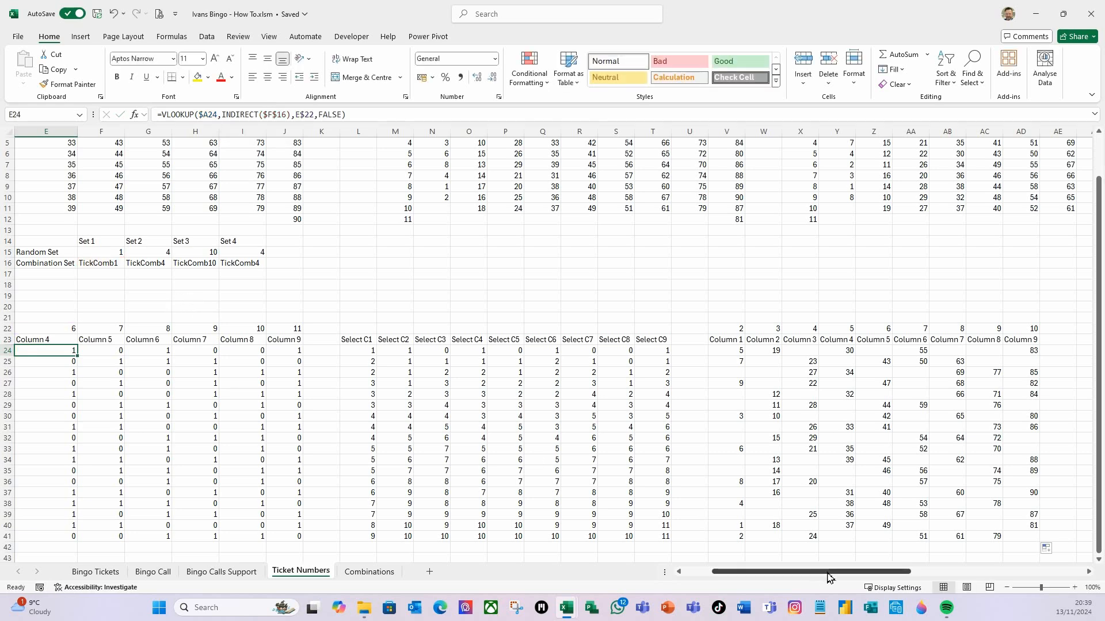
Copy the whole Ticket 1 block from row 23 to row 41 and paste it starting at A44
drag(728, 572, 698, 572)
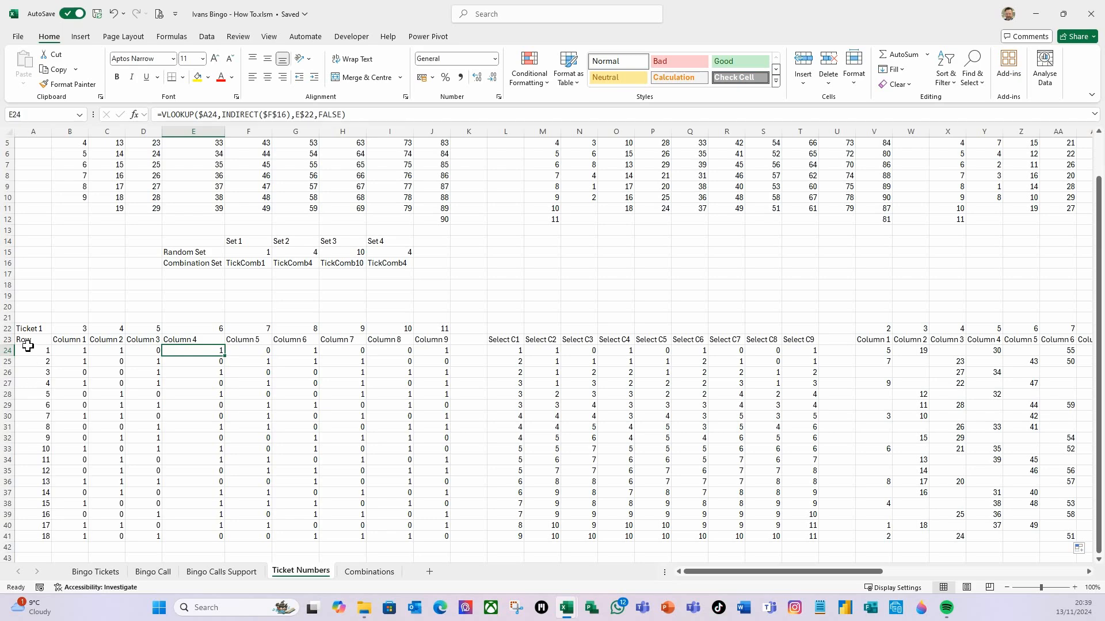
drag(27, 339, 947, 538)
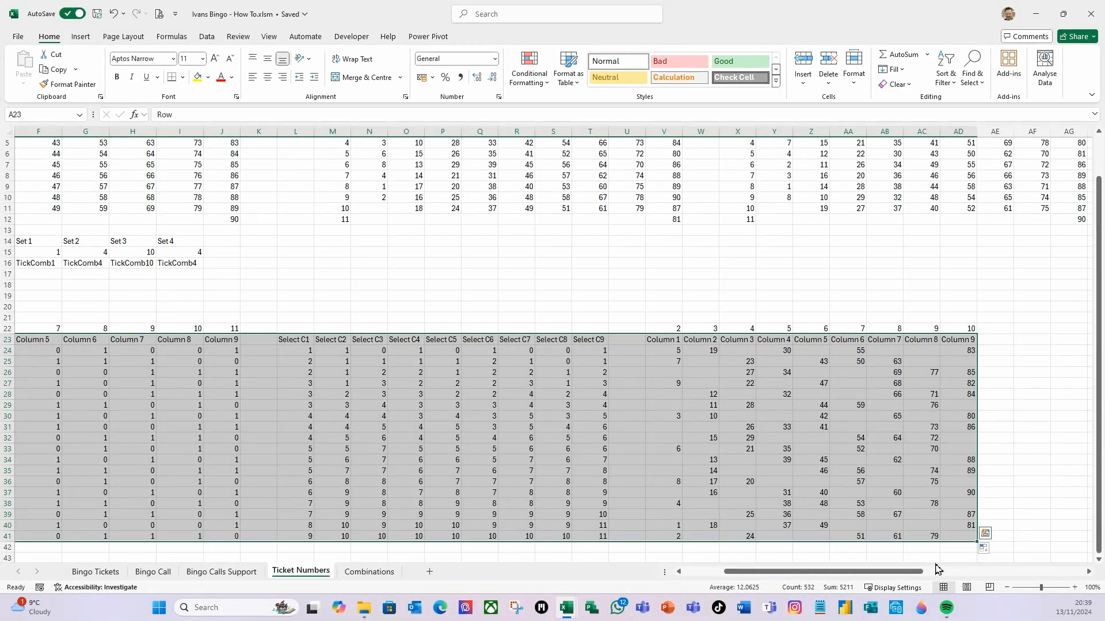
key(ctrl+c)
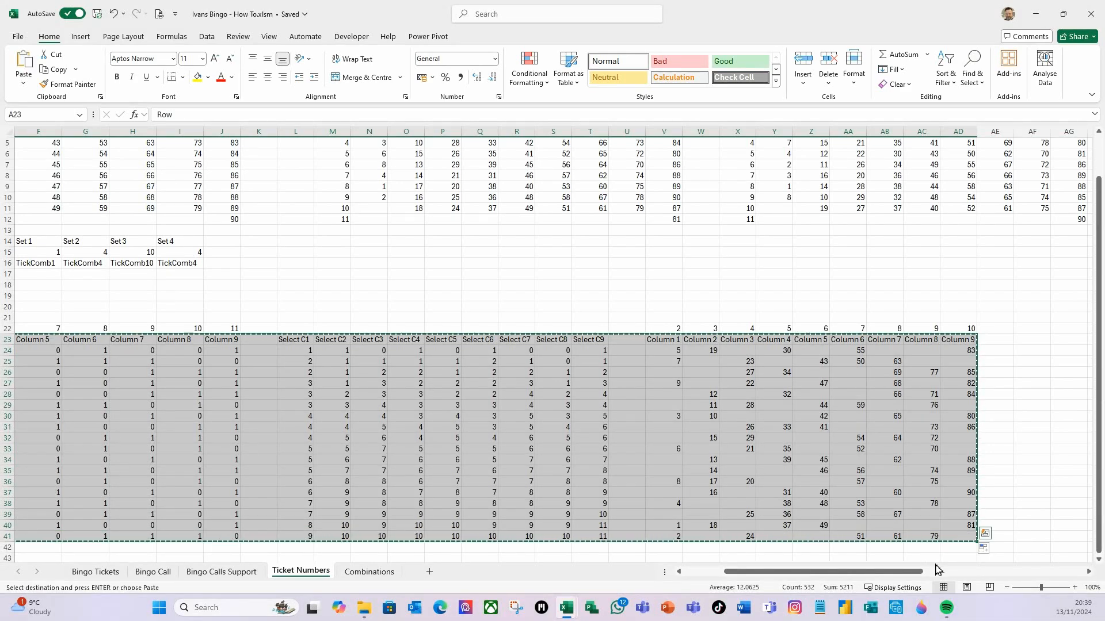
drag(817, 572, 776, 572)
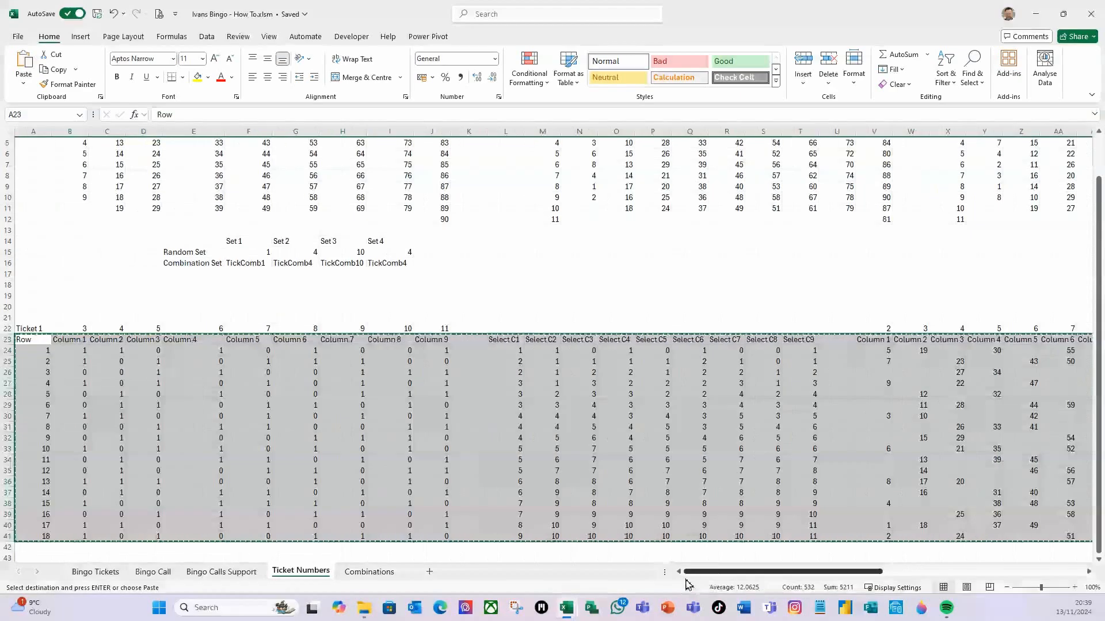
scroll(91, 428, down, 1)
scroll(91, 428, down, 1)
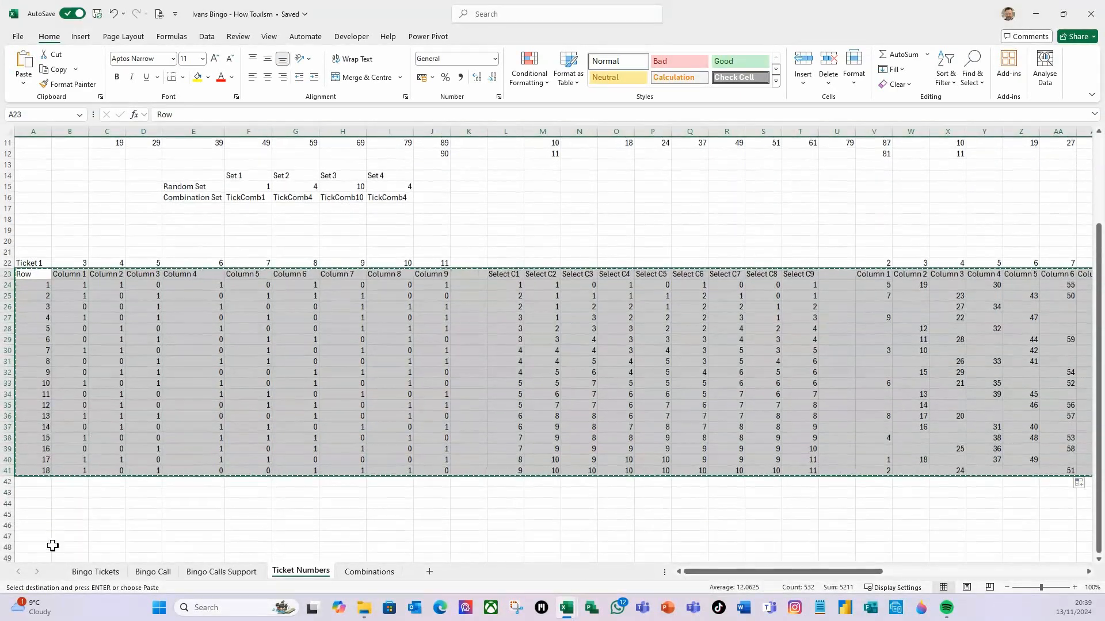
click(31, 504)
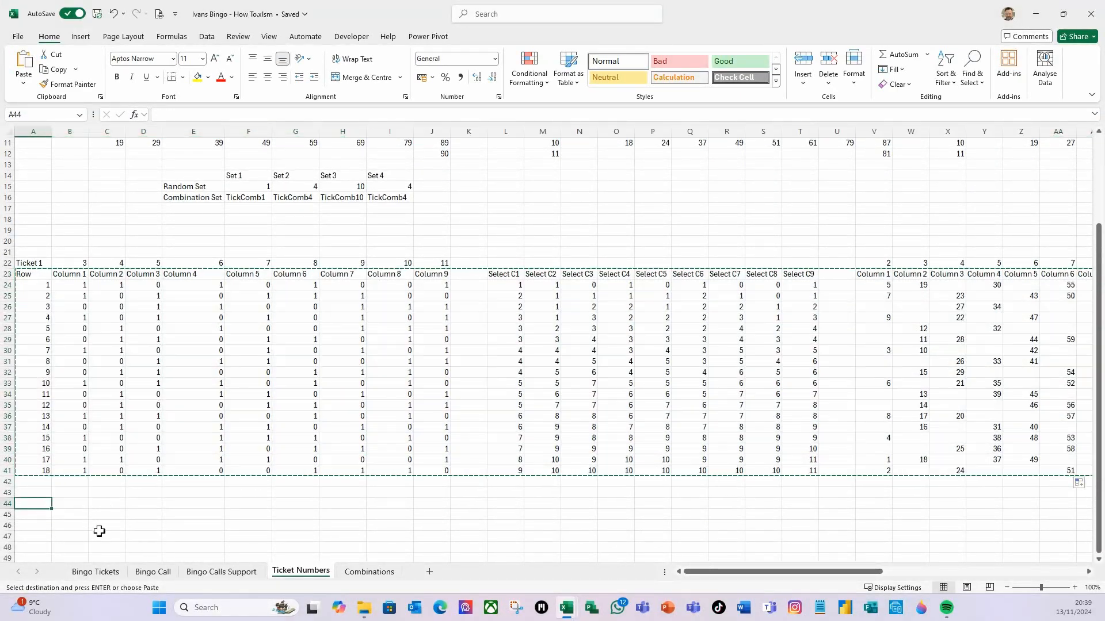
key(ctrl+v)
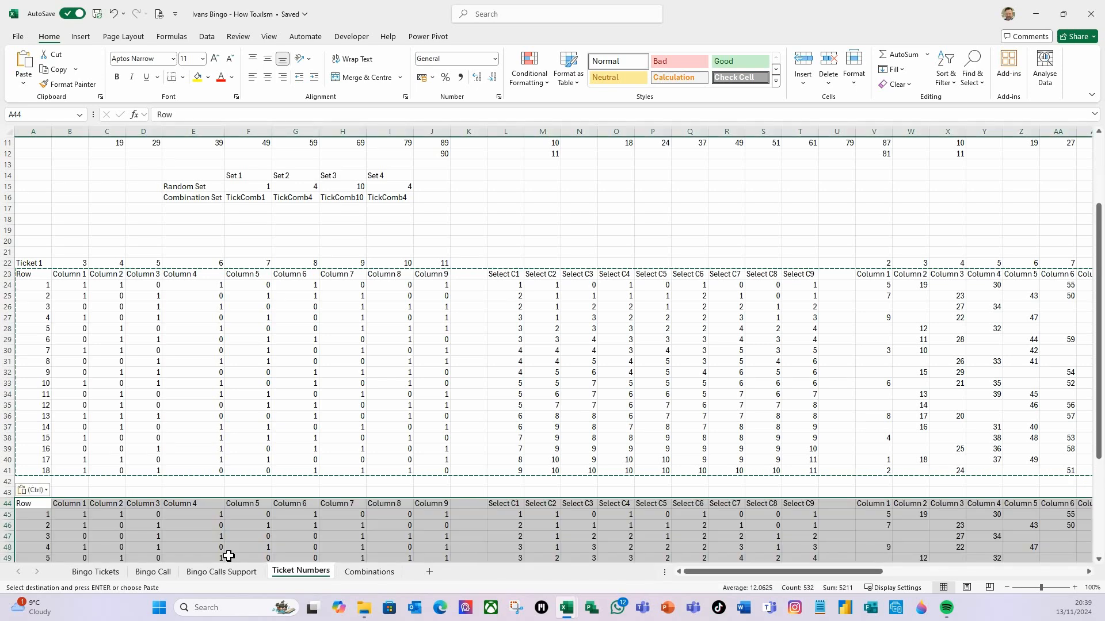
Label cell A43 as Ticket 2
click(129, 514)
click(92, 486)
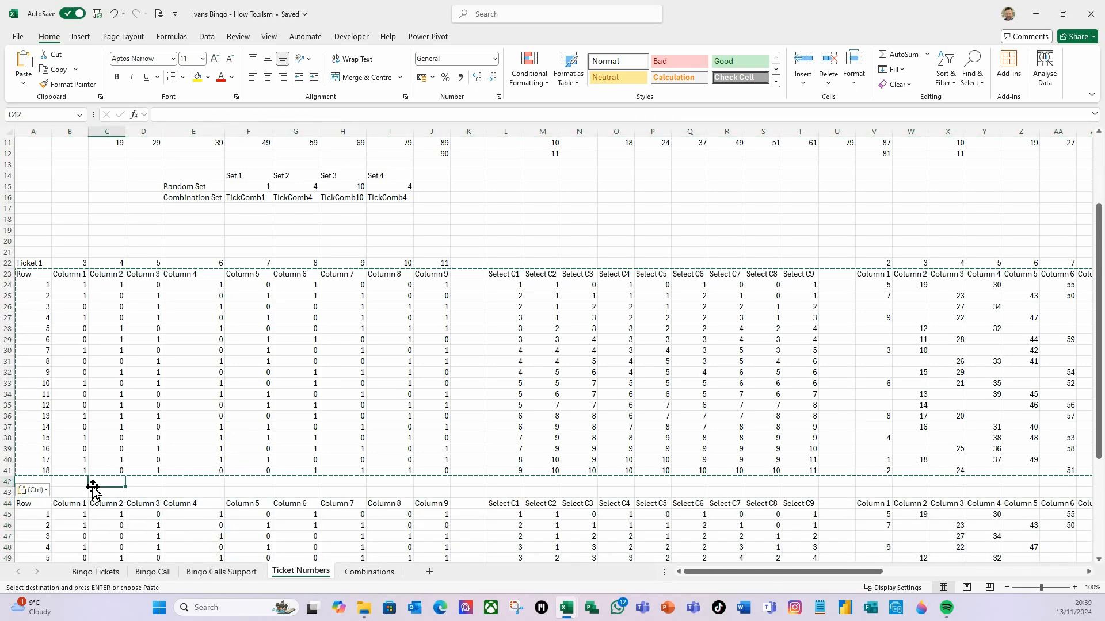
key(Escape)
click(31, 493)
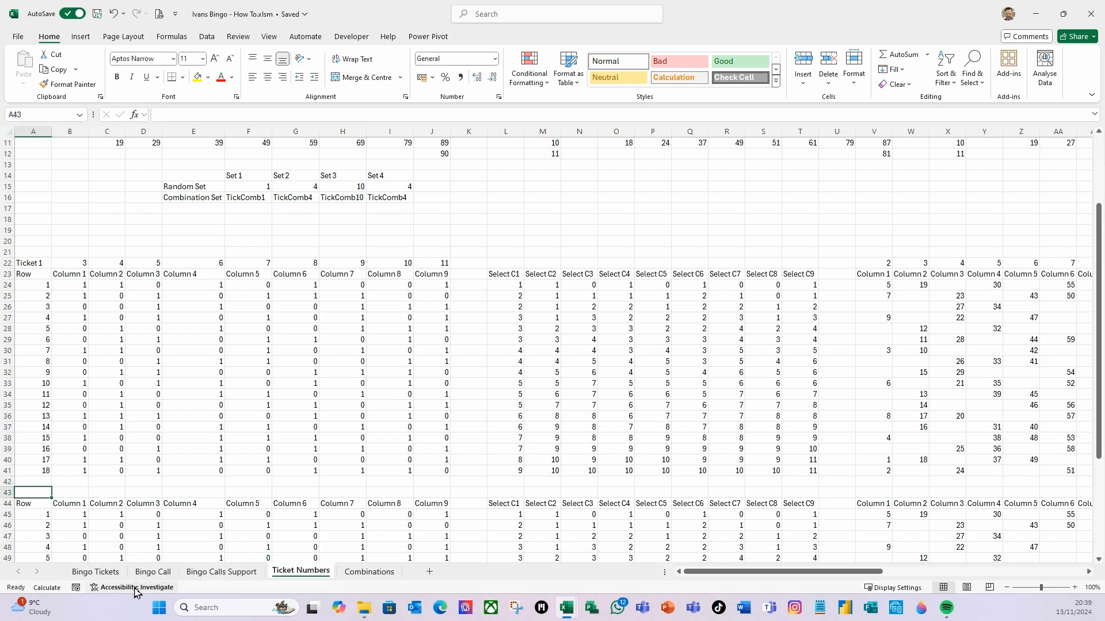
text(Ticket)
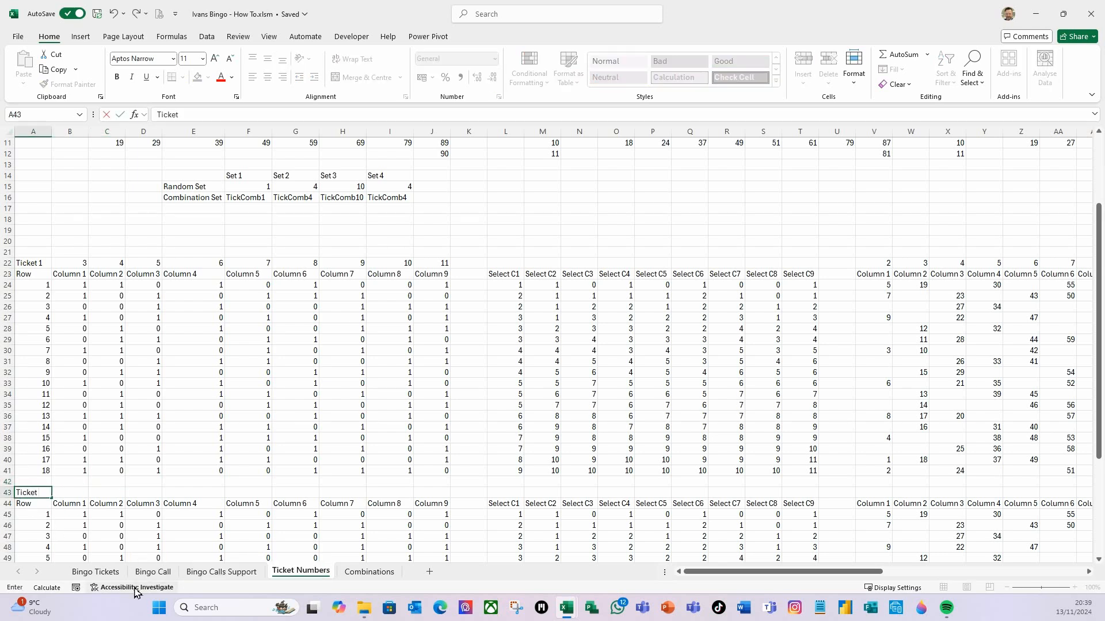
text( 2)
key(Return)
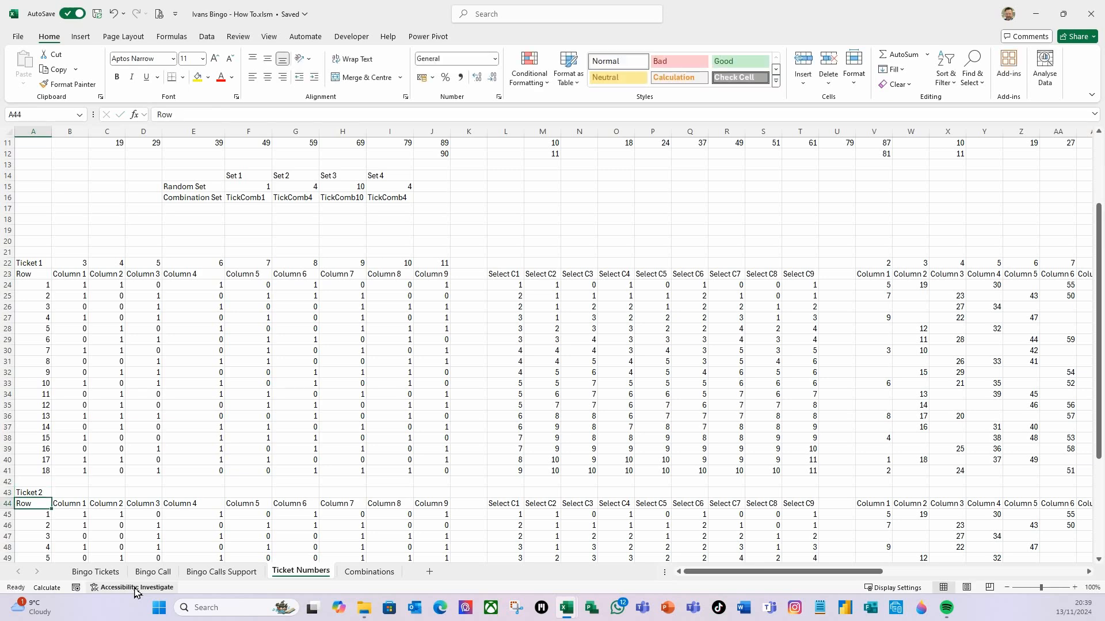
Recalculate and inspect the copied VLOOKUP formula in B45 without changing it
click(69, 517)
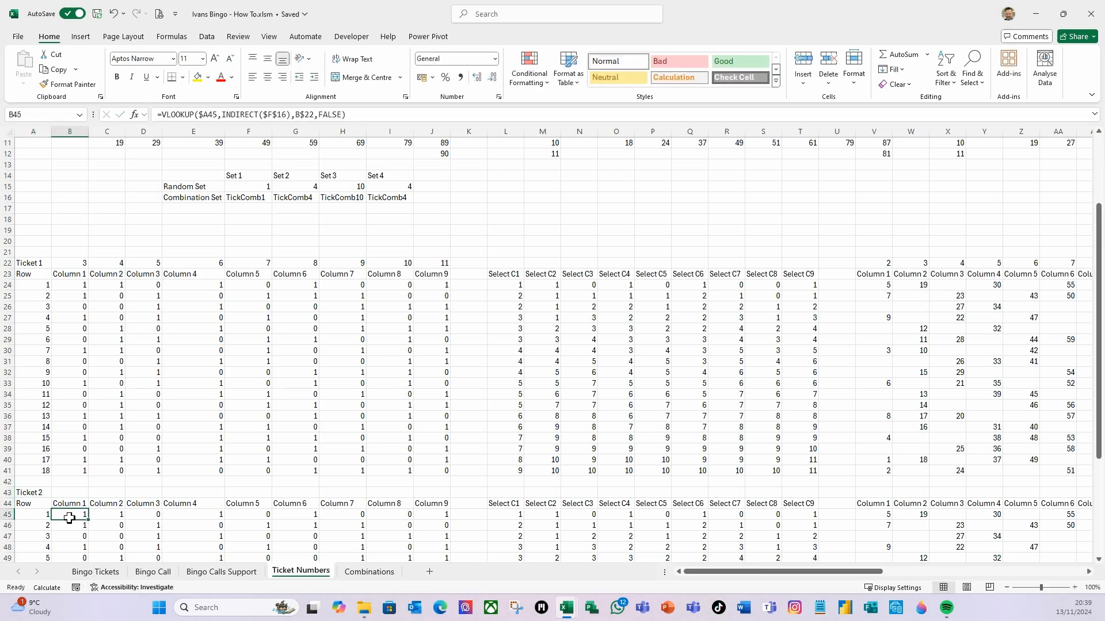
key(F9)
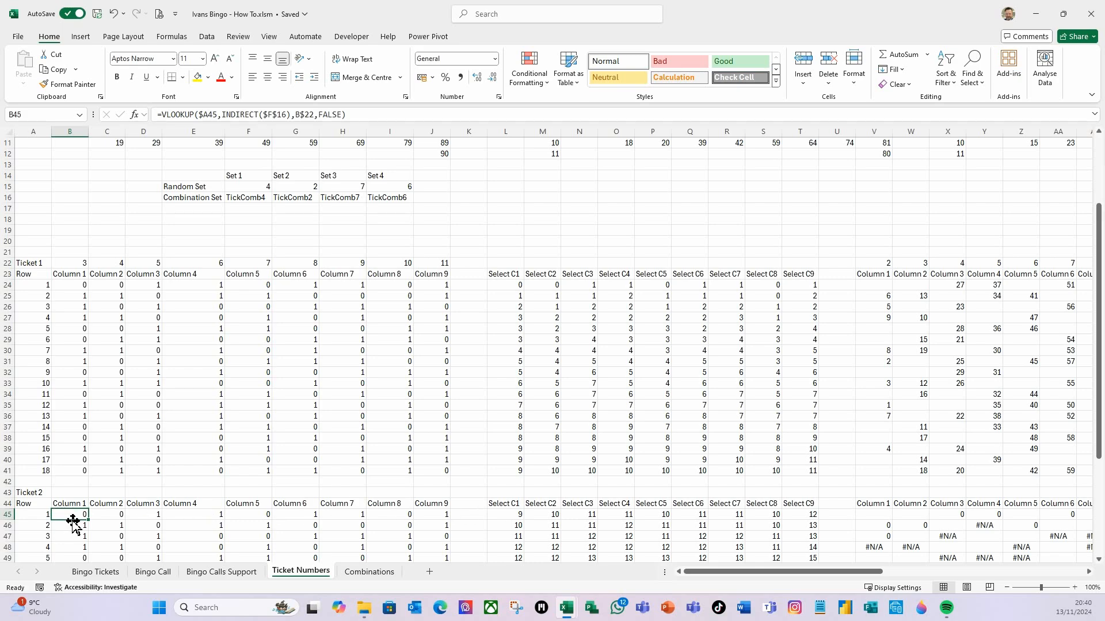
scroll(262, 538, down, 1)
scroll(263, 535, down, 3)
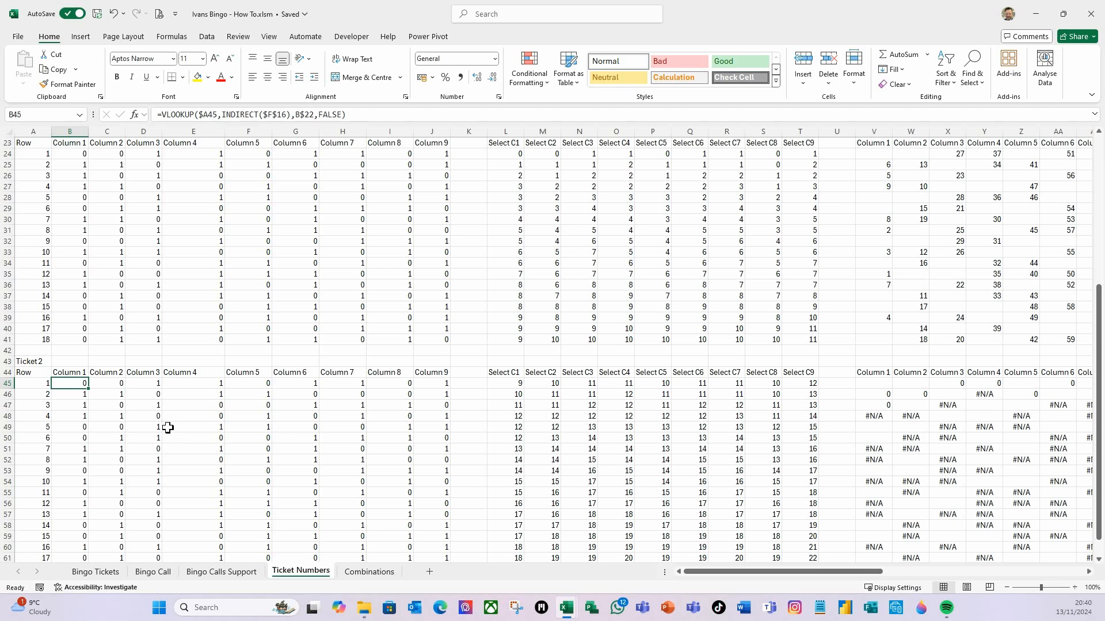
click(236, 116)
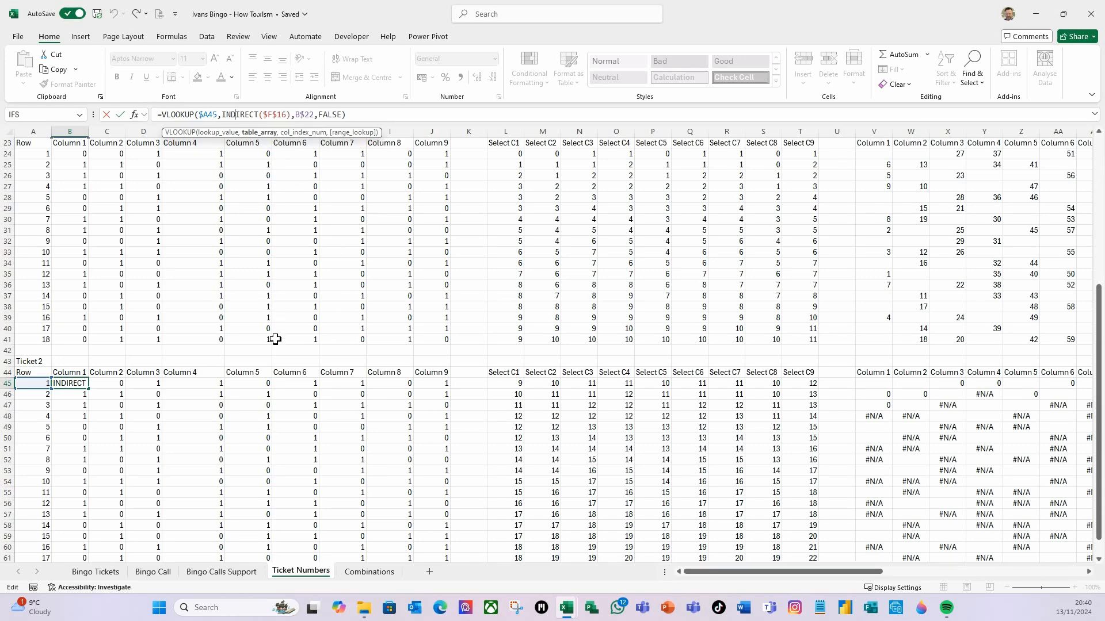
key(Escape)
scroll(275, 339, up, 5)
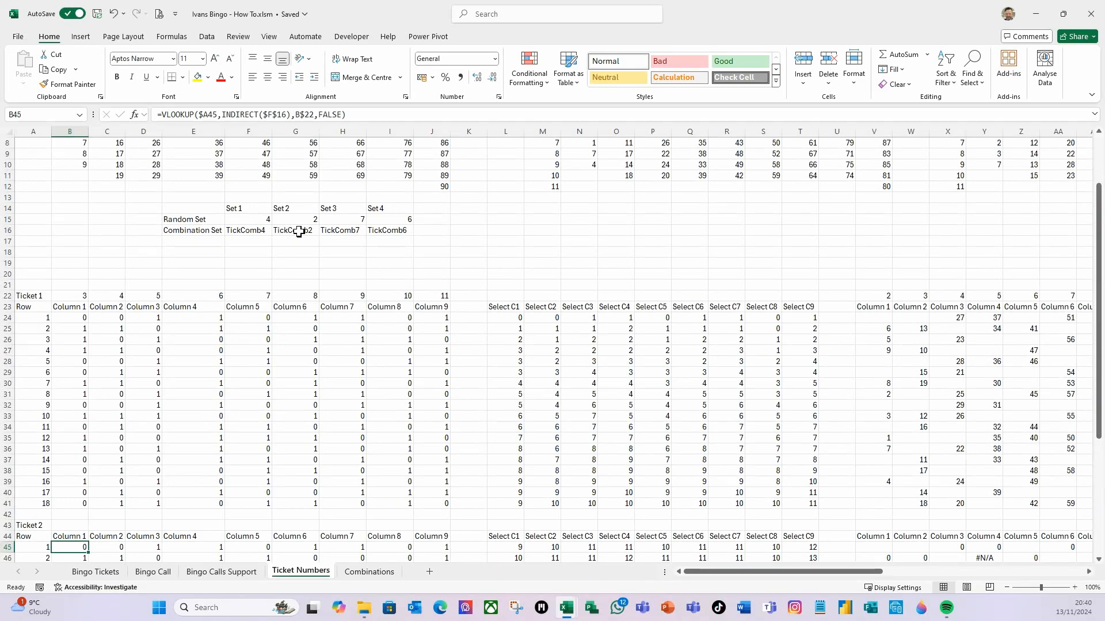
scroll(227, 441, down, 5)
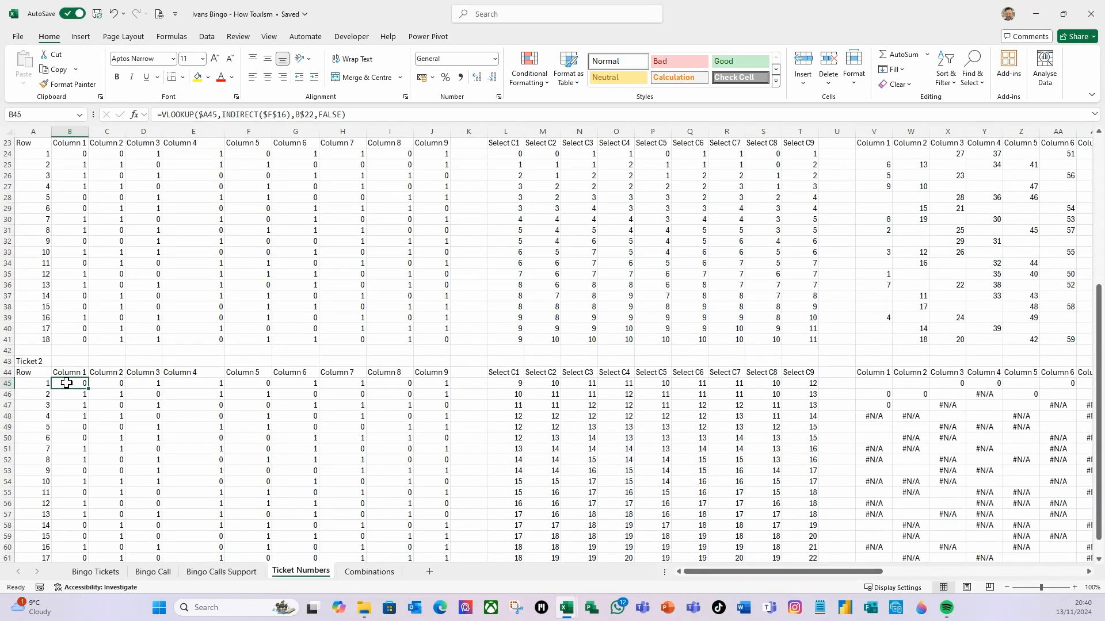
Replace $F$ with $G$ in the Ticket 2 formulas across B45:J62
drag(66, 383, 431, 483)
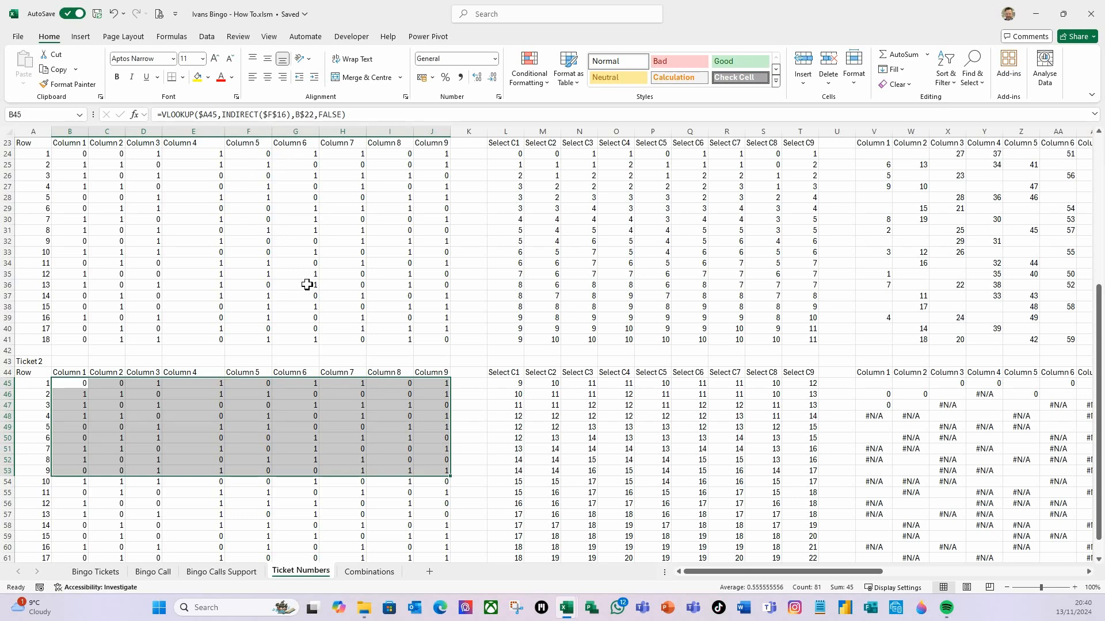
key(shift+Down)
key(shift+Down)
key(shift+Down)
key(shift+Down)
key(shift+Down)
key(shift+Down)
key(shift+Down)
key(shift+Down)
key(shift+Down)
key(shift+Down)
key(shift+Up)
key(ctrl+f)
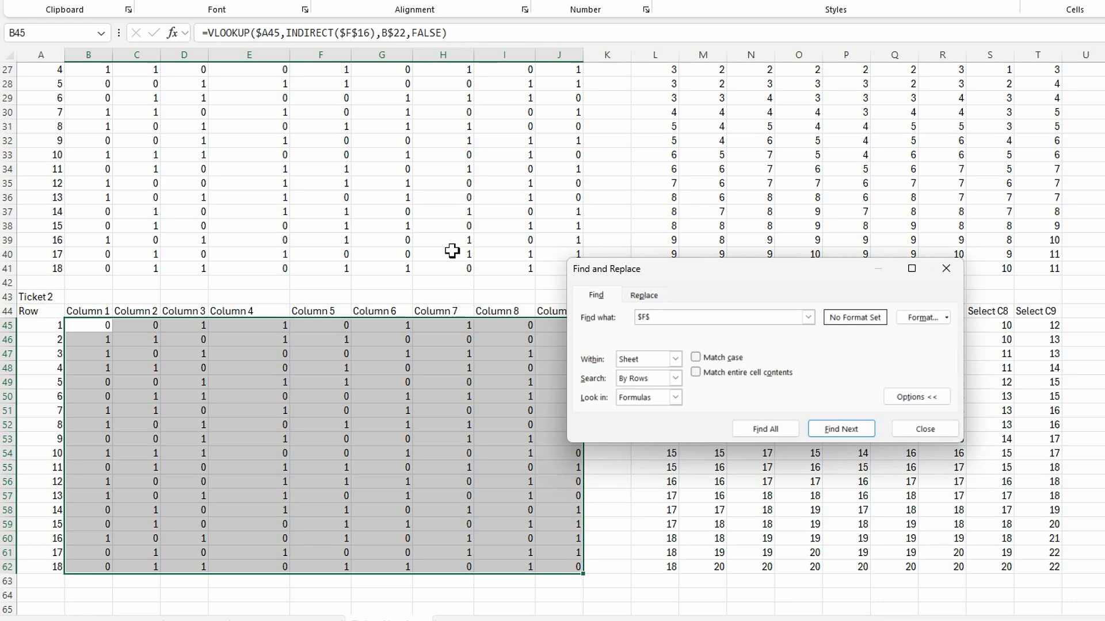
click(645, 296)
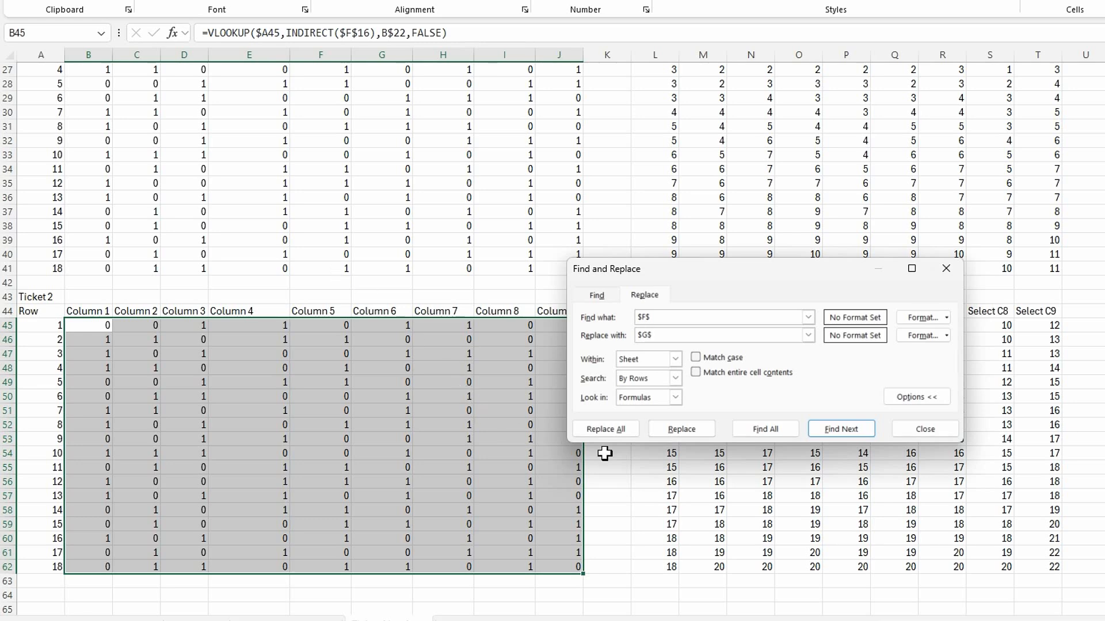
click(623, 436)
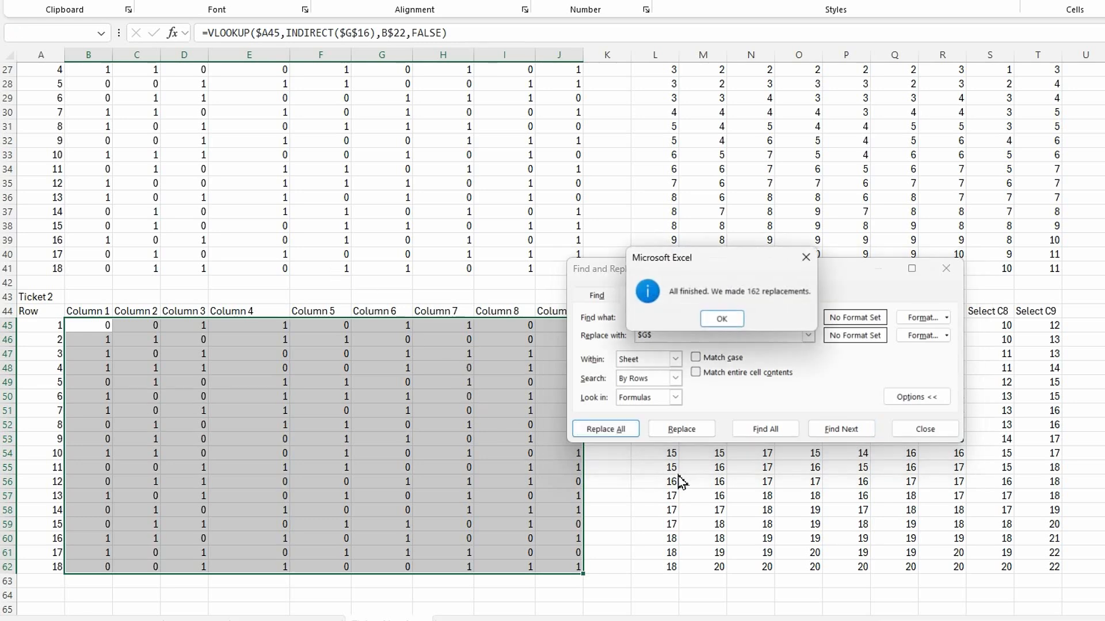
click(731, 320)
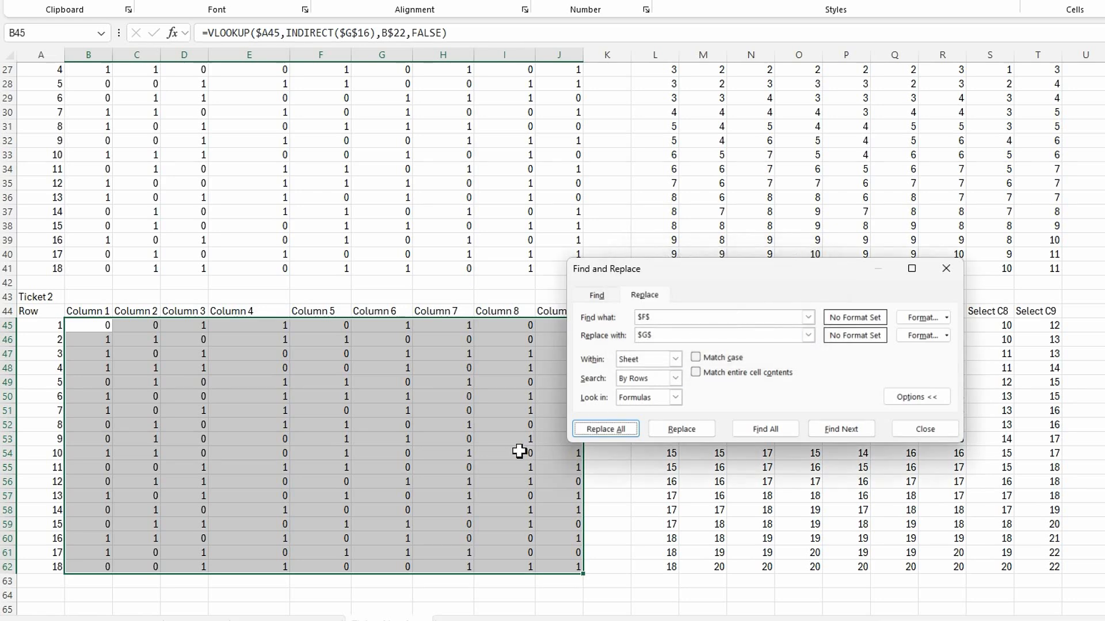
click(922, 433)
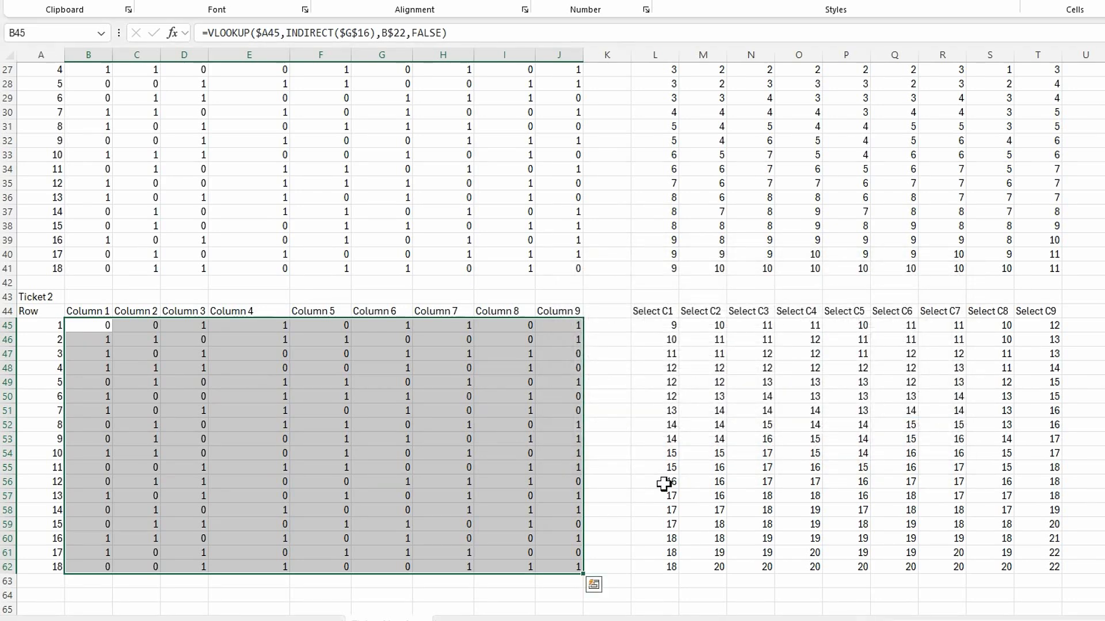
Recalculate and inspect the running-total formula in L45 of the Ticket 2 selectors
key(F9)
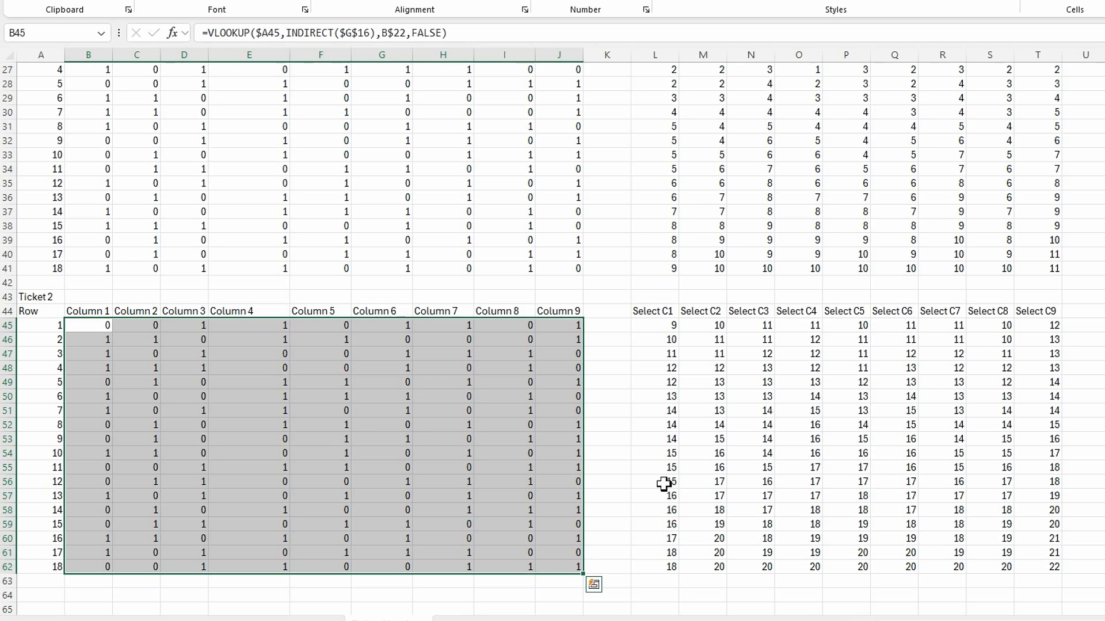
scroll(141, 373, up, 2)
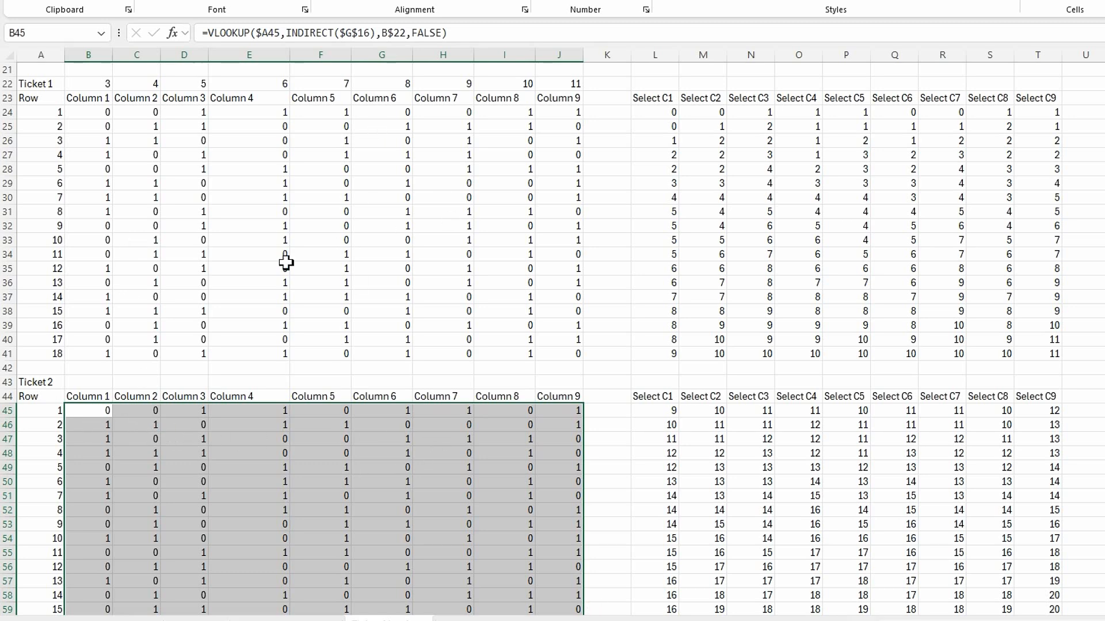
scroll(321, 433, down, 2)
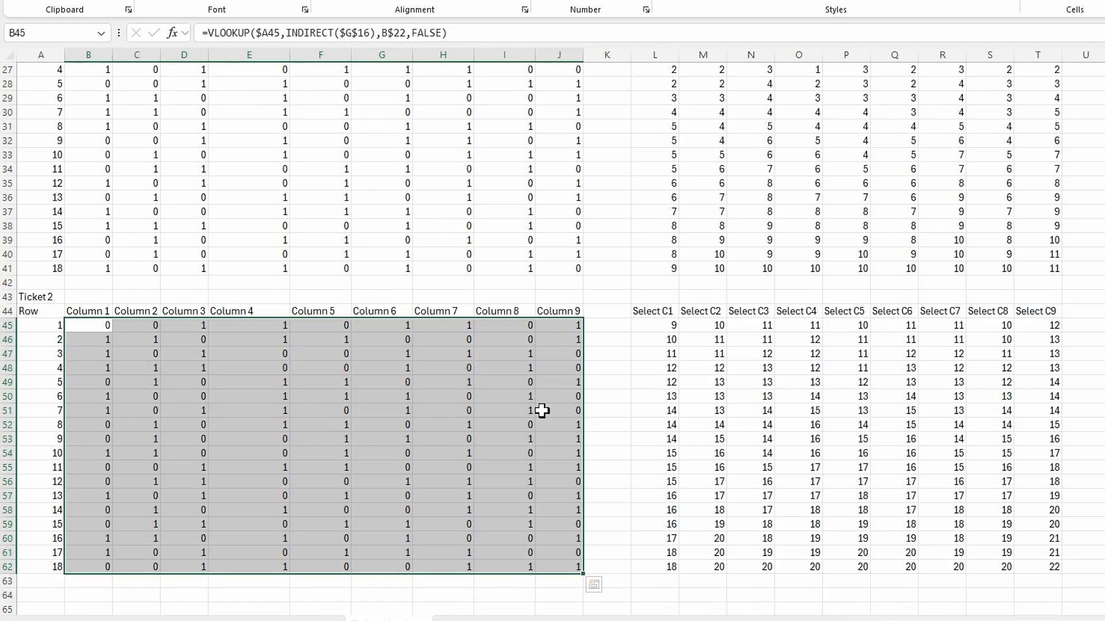
click(664, 329)
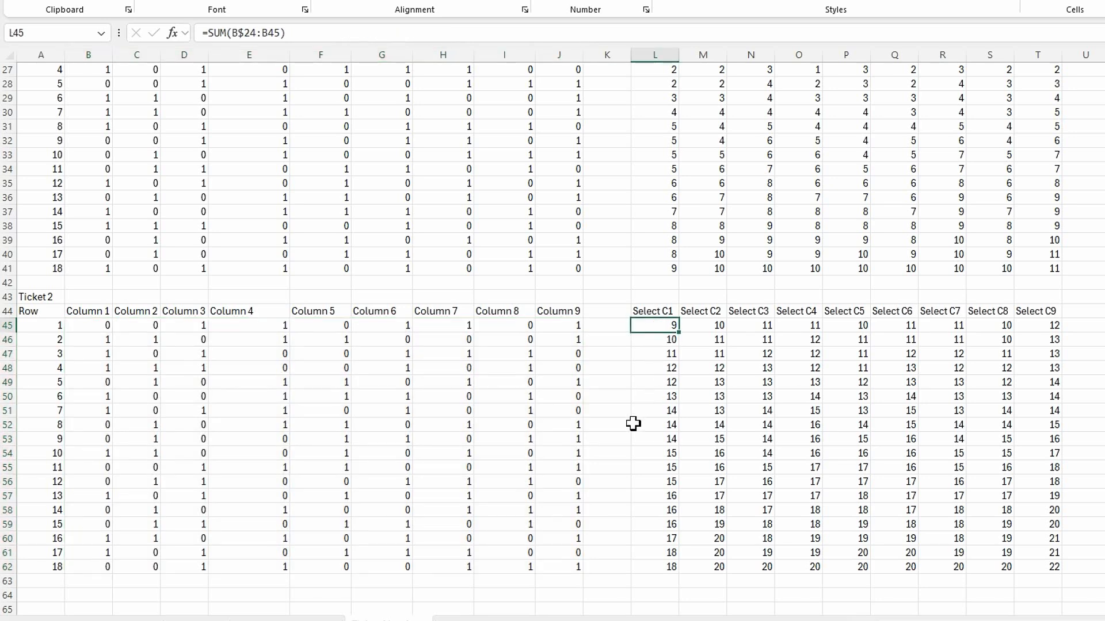
scroll(644, 227, up, 3)
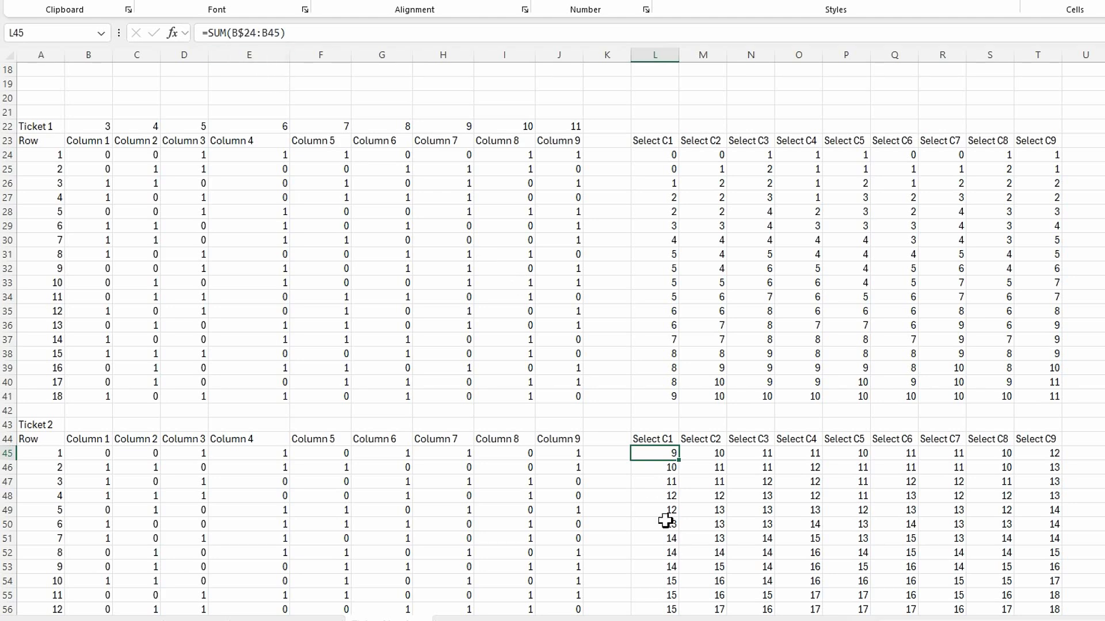
scroll(670, 521, down, 4)
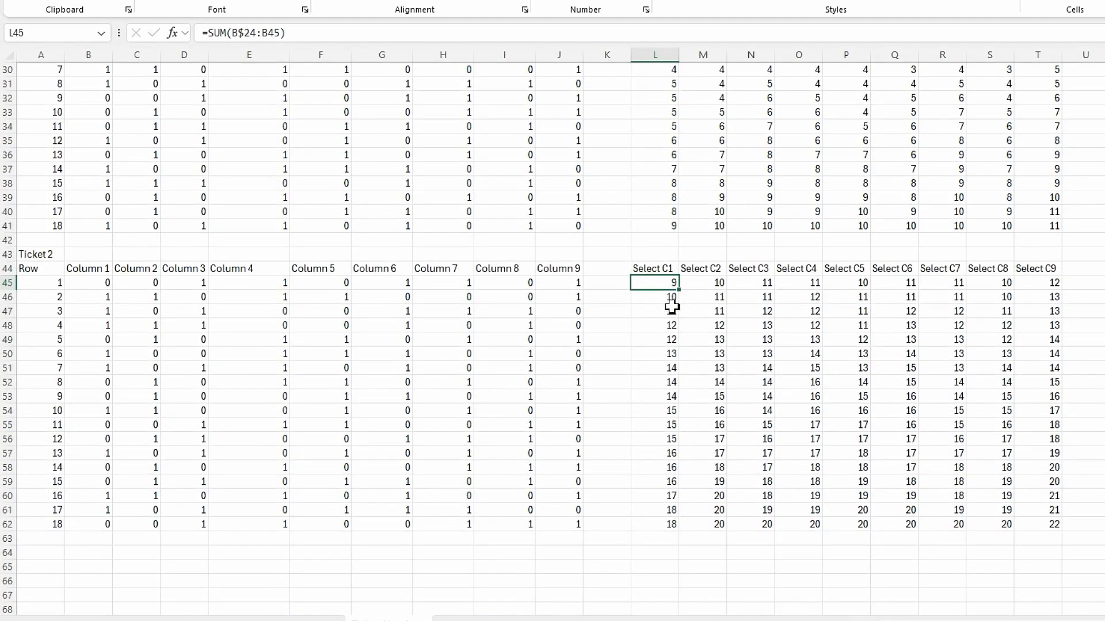
Select the Ticket 2 selector range L45:T62 and open Find and Replace
drag(661, 280, 1041, 525)
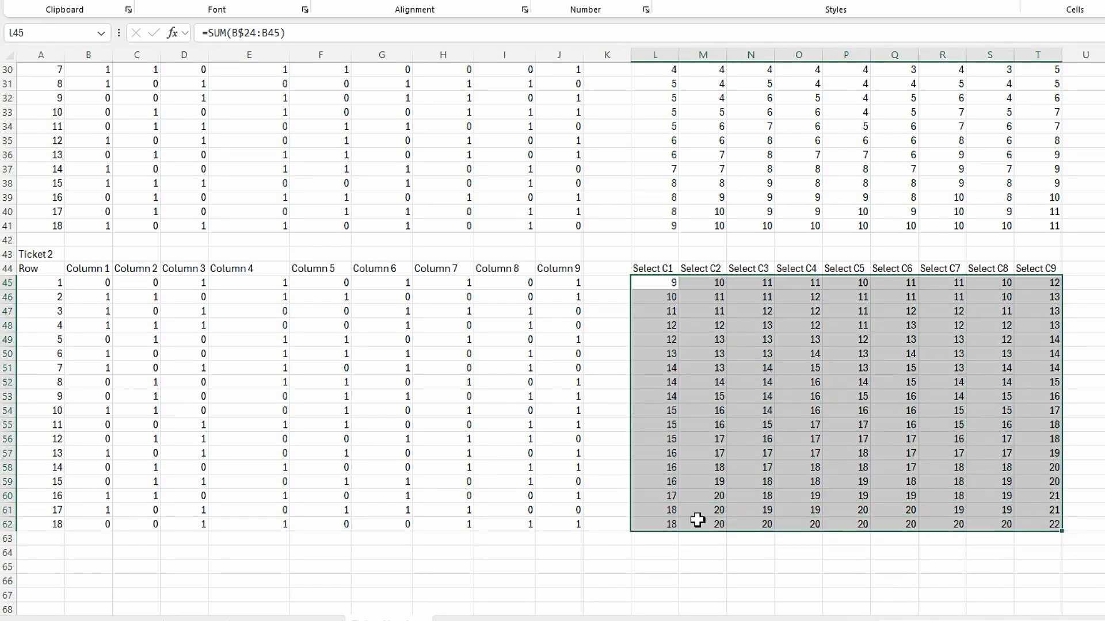
key(ctrl+f)
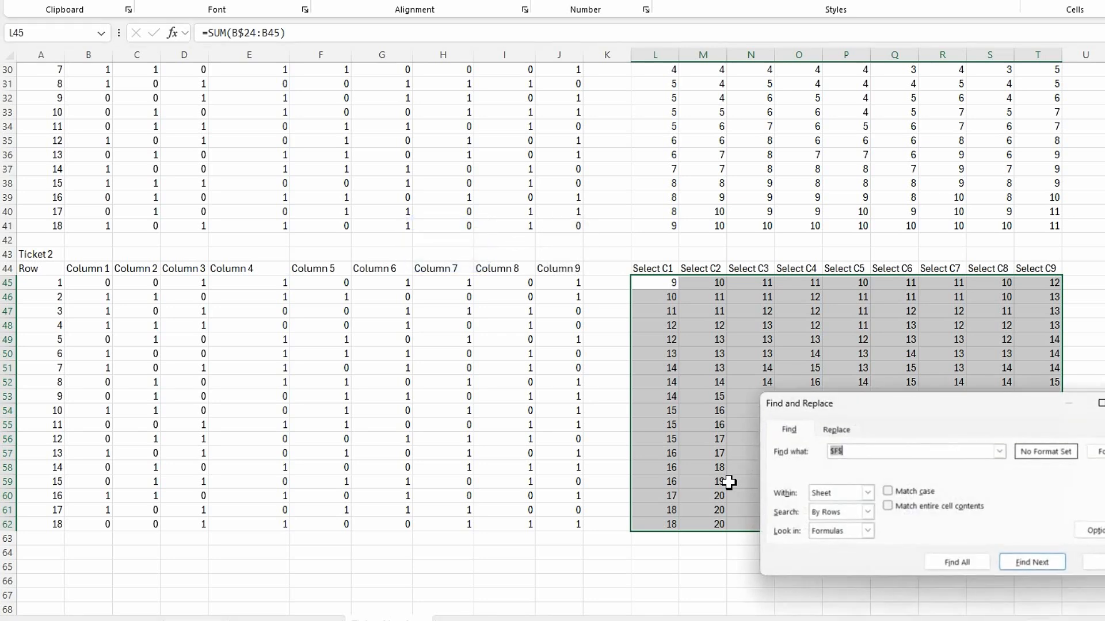
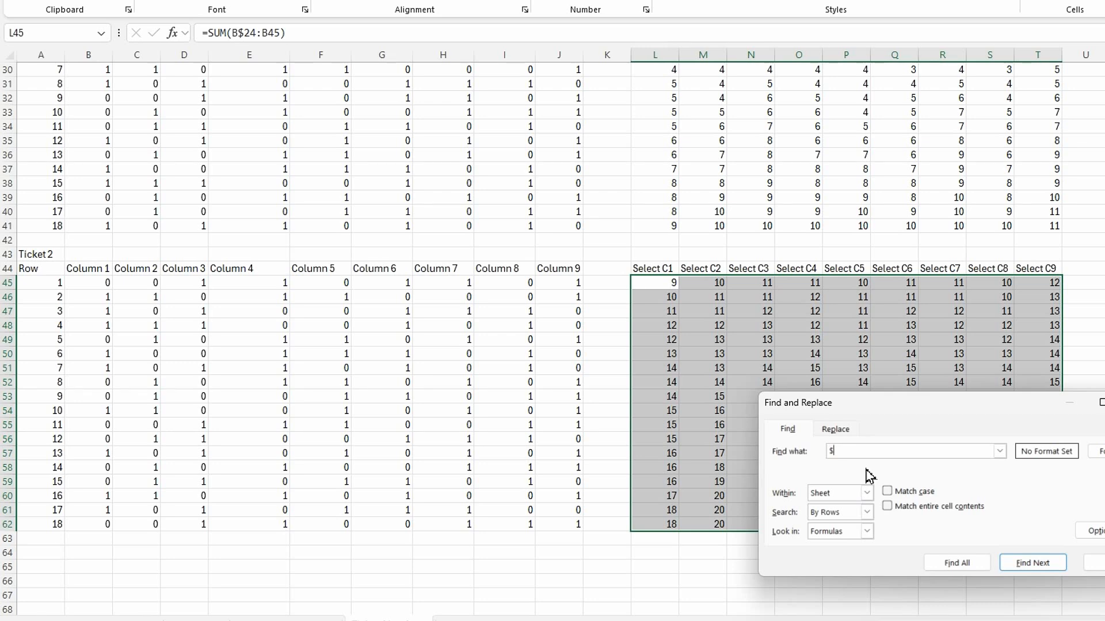
Replace $24 with $45 in all the Ticket 2 selector formulas in L45:T62
click(845, 430)
key(Tab)
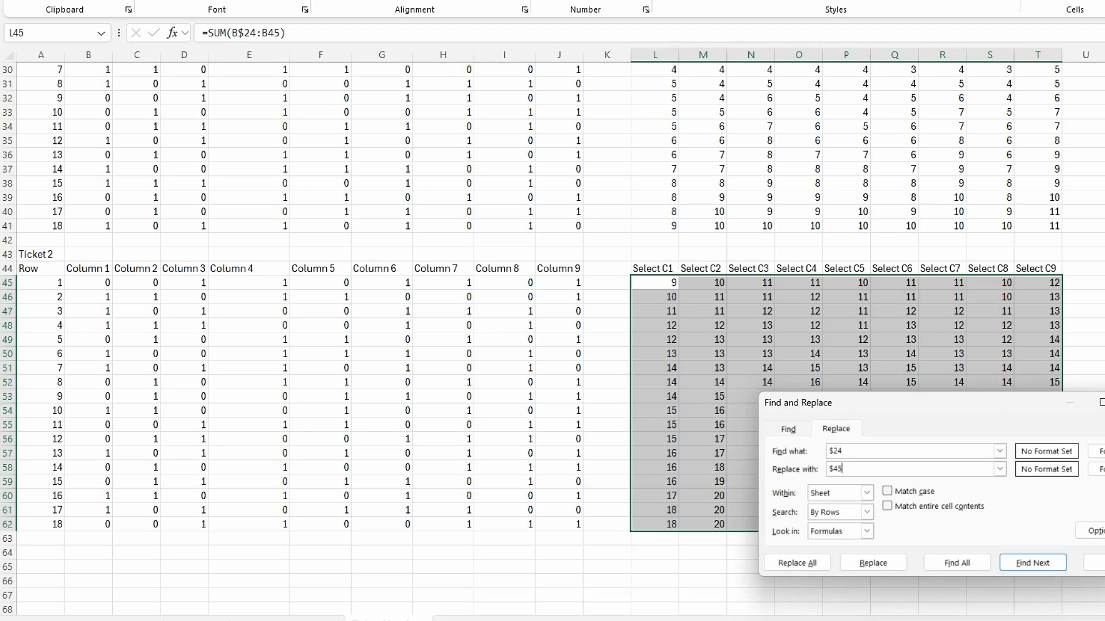
click(798, 564)
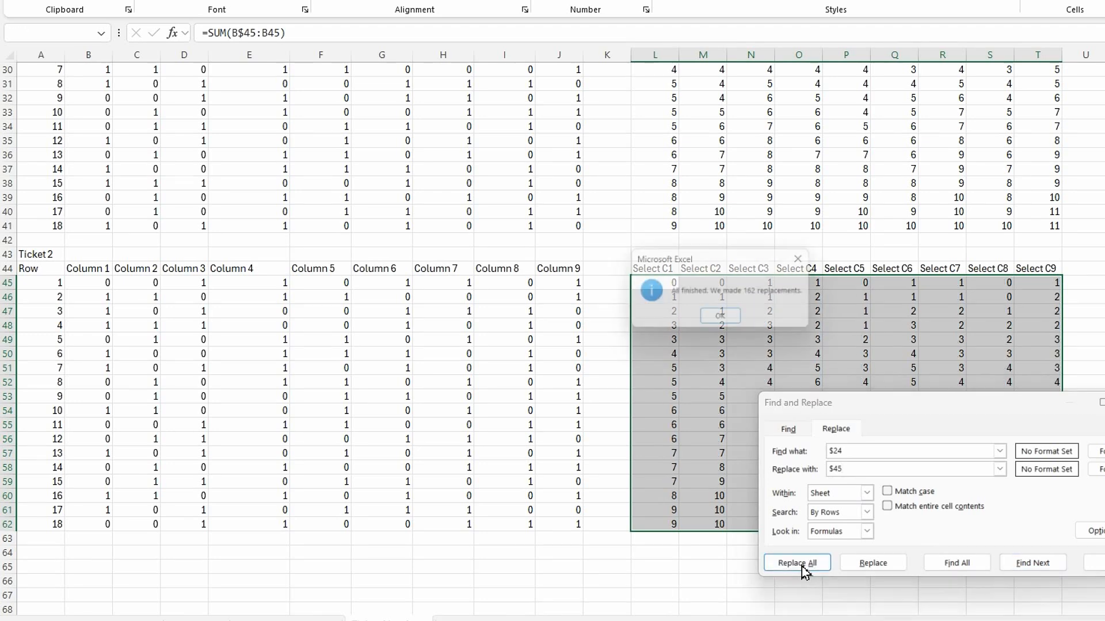
key(Return)
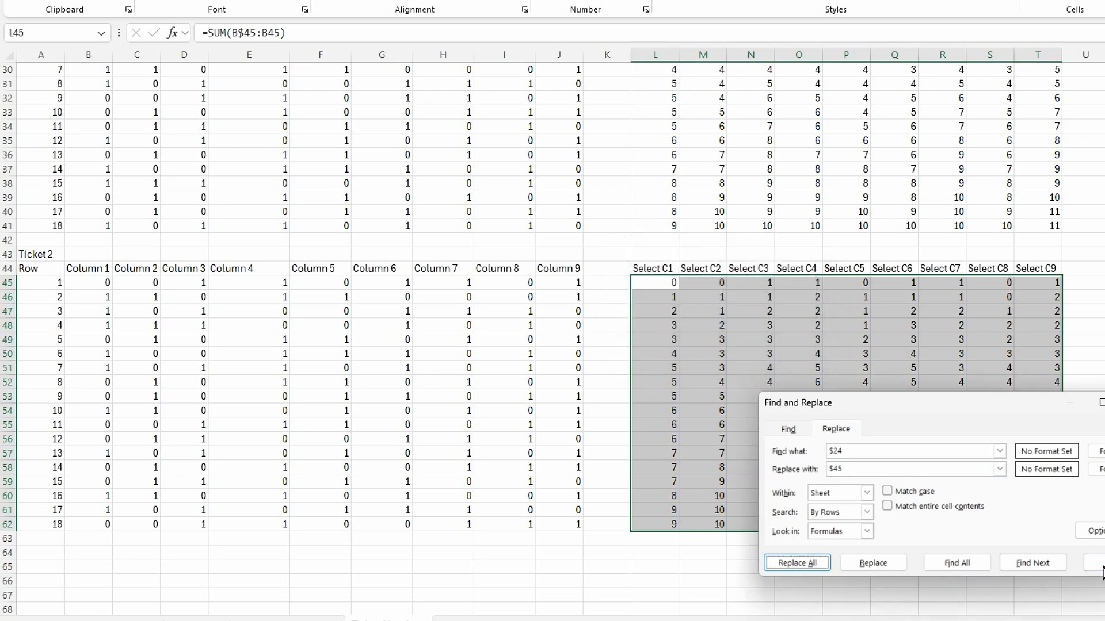
click(1095, 563)
Recalculate and inspect the Ticket 2 running-total selectors and the ticket number formulas
click(766, 366)
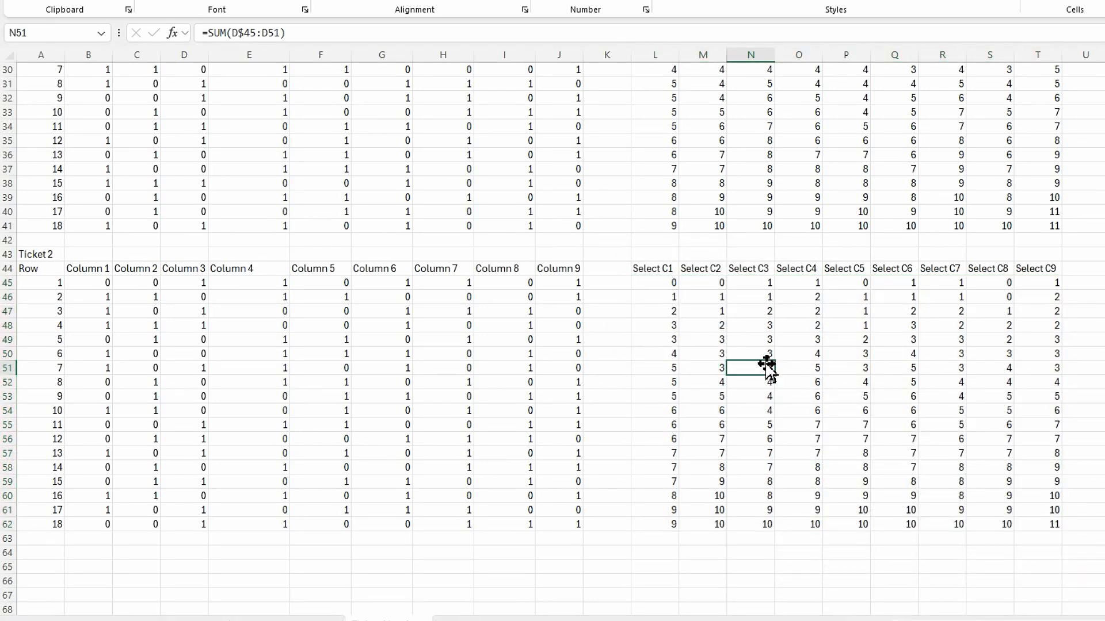
click(726, 481)
click(928, 482)
click(959, 455)
click(815, 398)
click(833, 501)
click(725, 423)
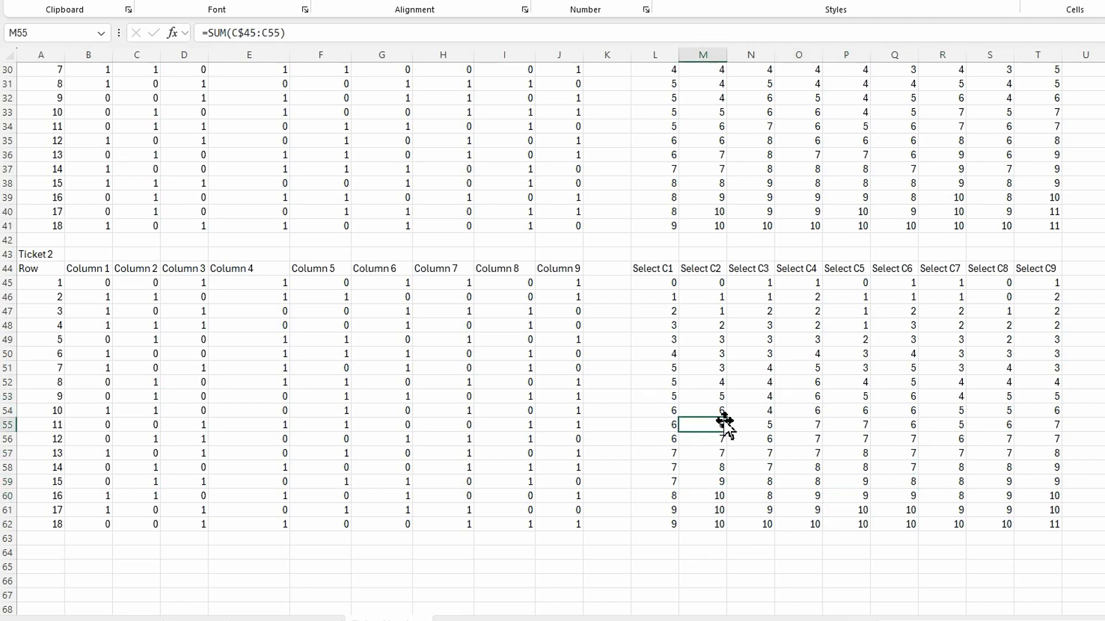
key(F9)
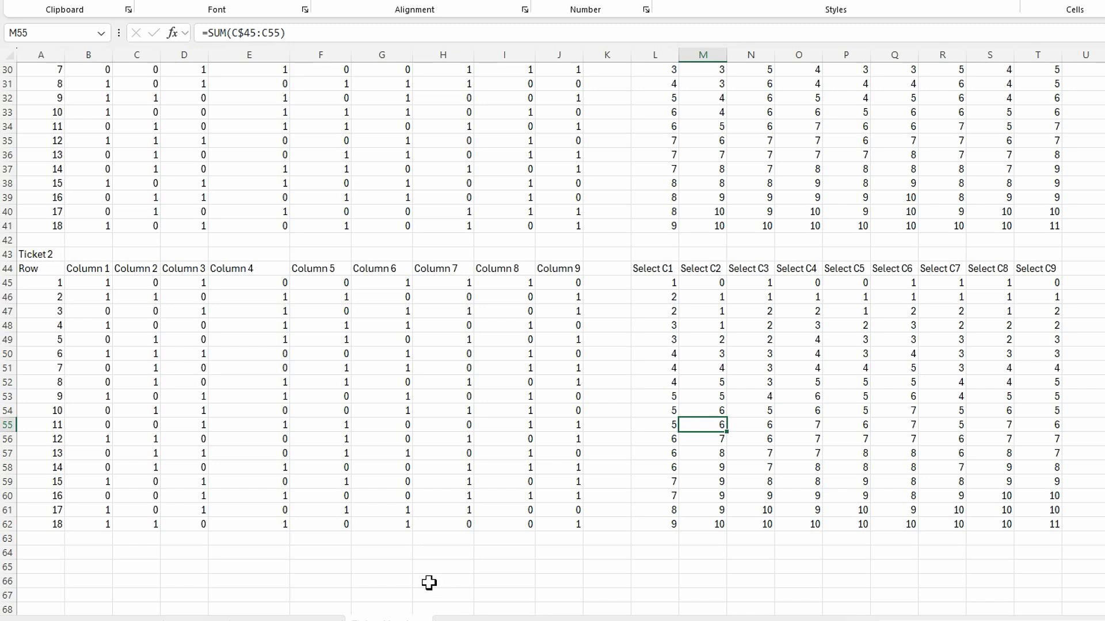
click(762, 309)
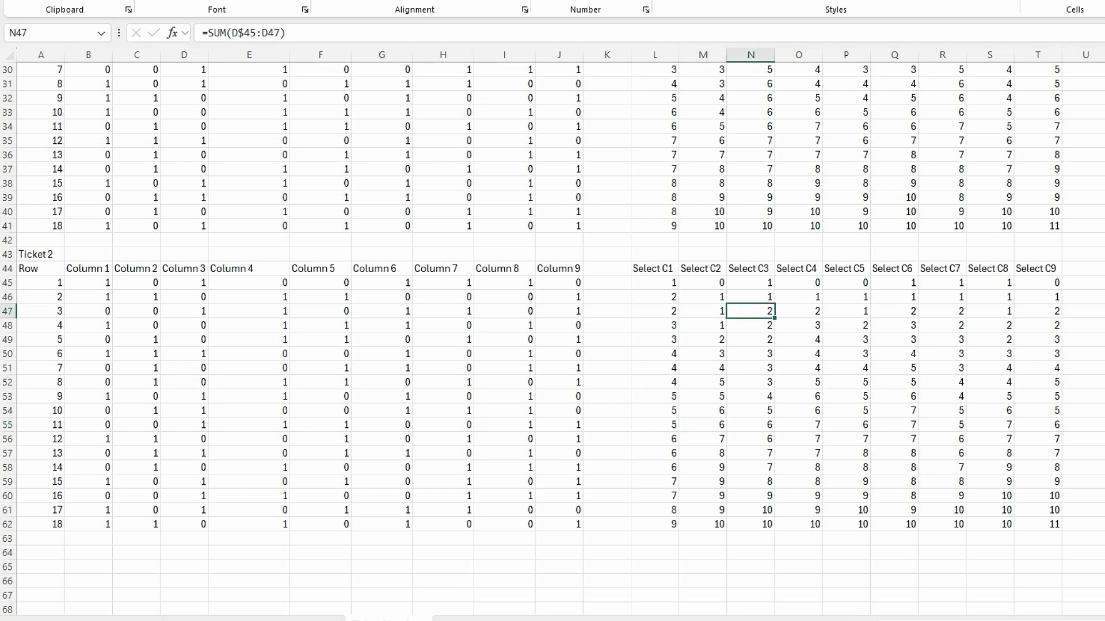
click(1104, 282)
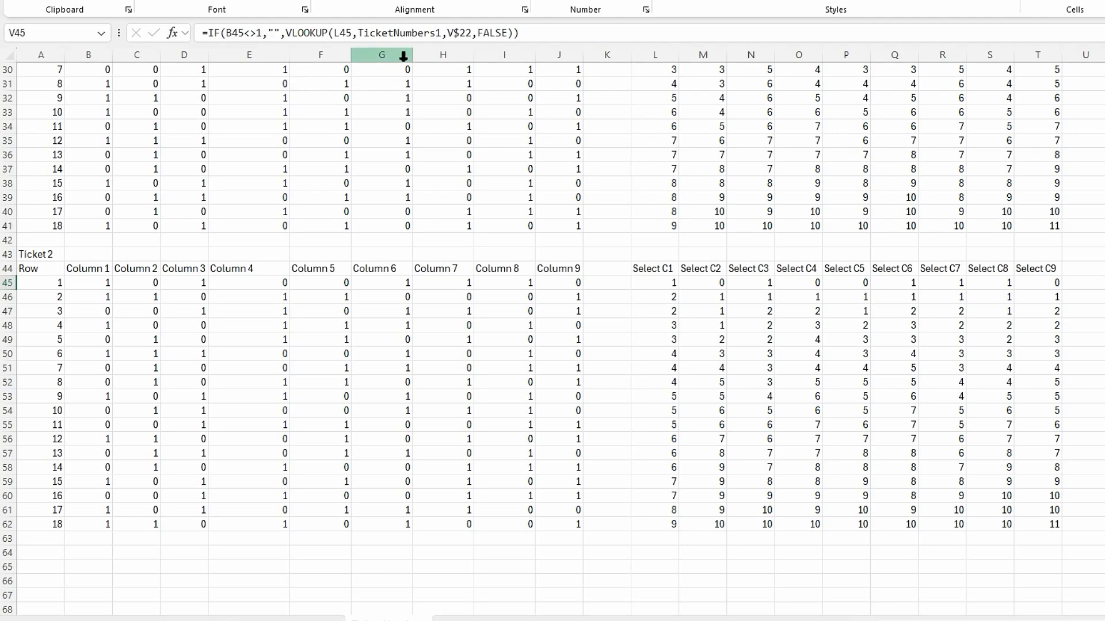
click(984, 402)
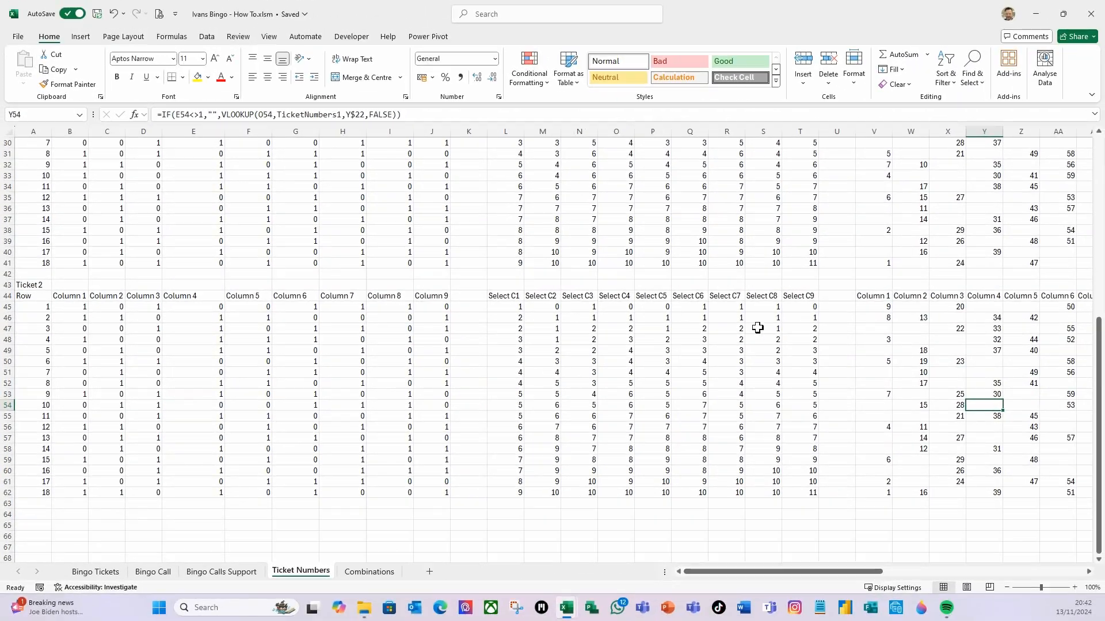
scroll(758, 318, up, 5)
scroll(758, 317, up, 5)
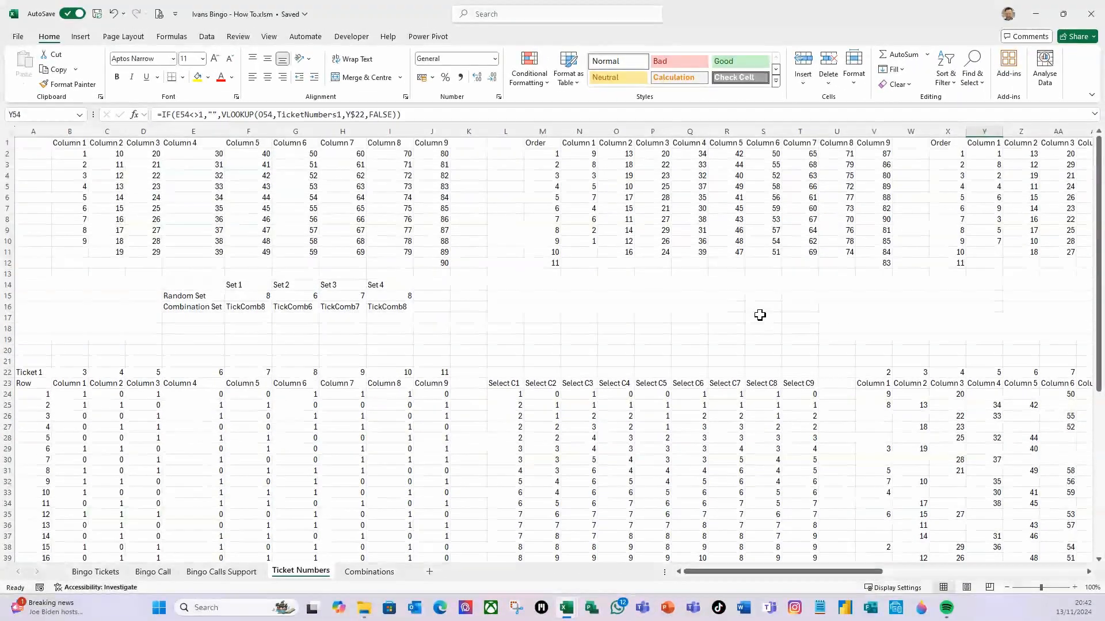
click(1048, 210)
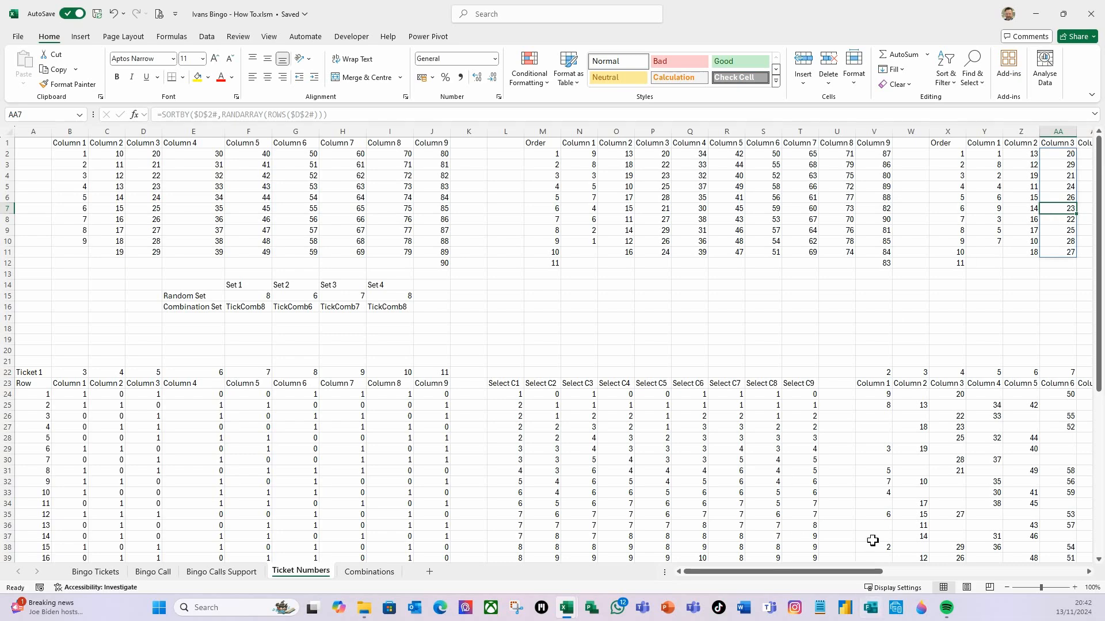
scroll(875, 526, down, 10)
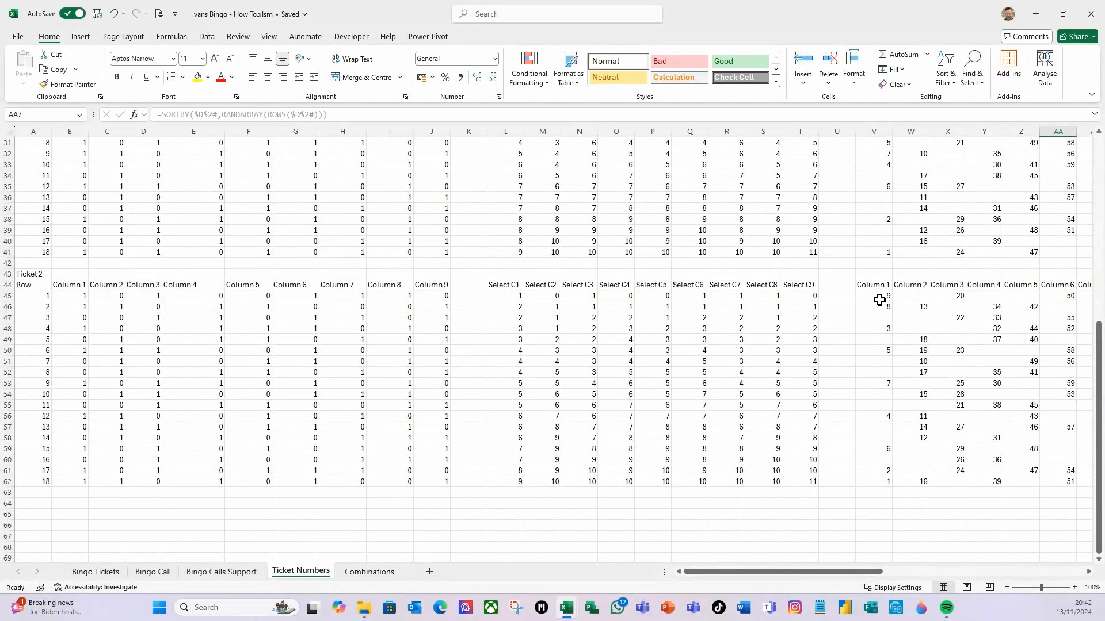
Select the Ticket 2 number grid V45:AD62 and replace ers1 with ers2 so it looks up TicketNumbers2
drag(881, 296, 960, 490)
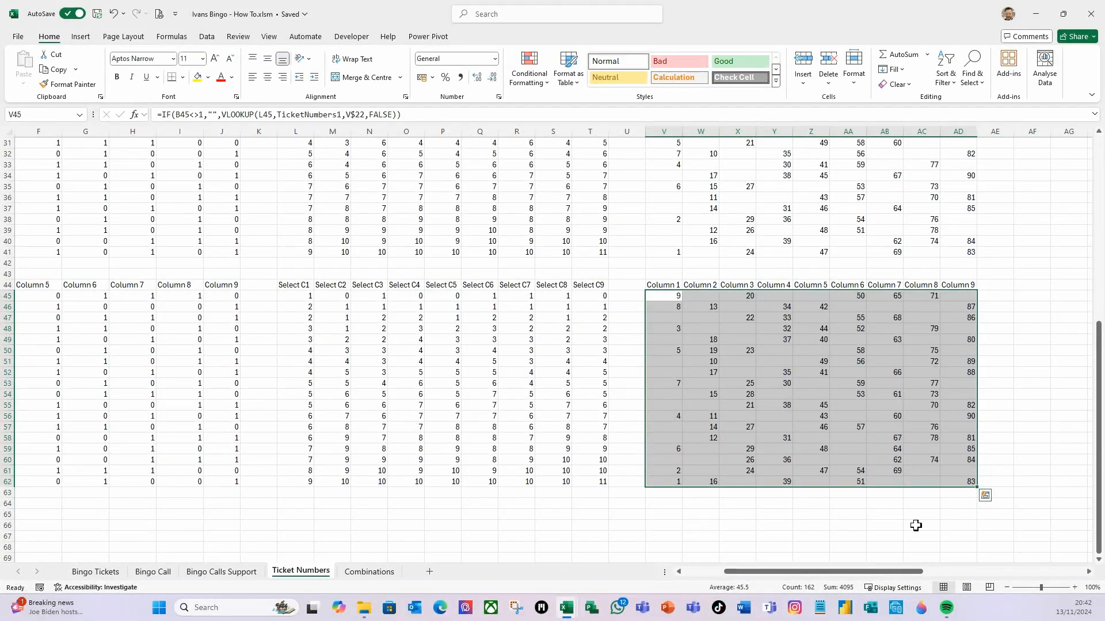
key(ctrl+f)
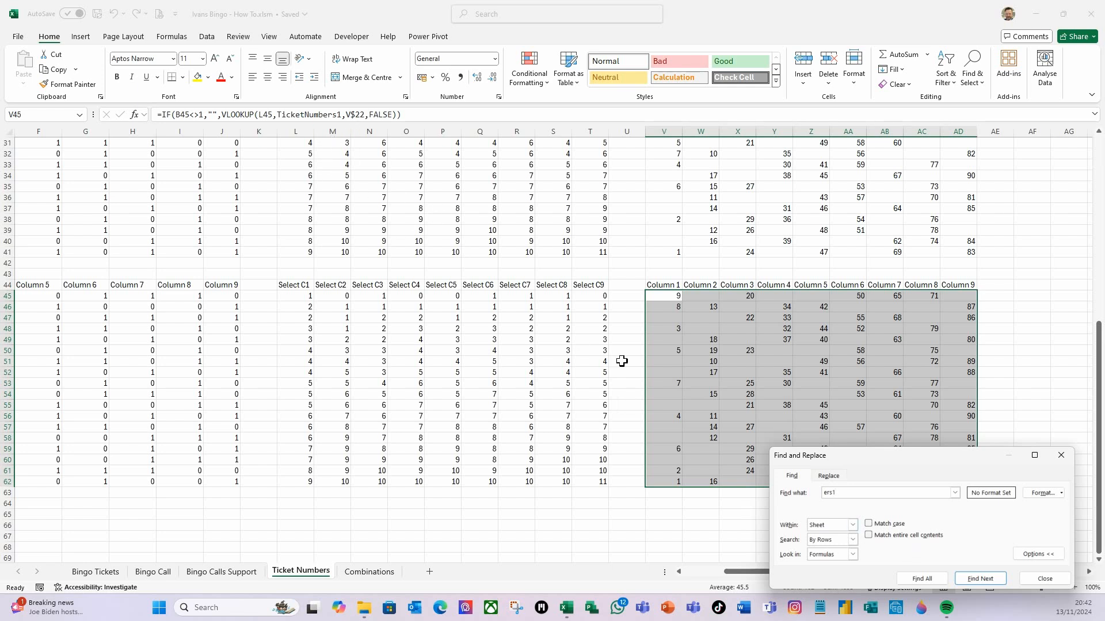
click(836, 480)
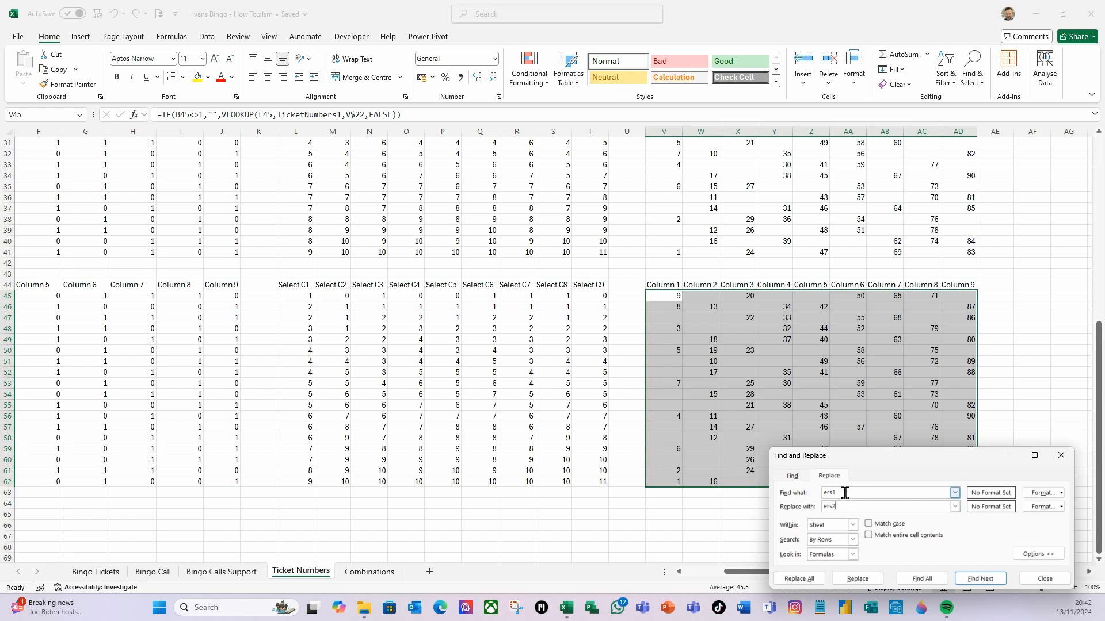
click(811, 581)
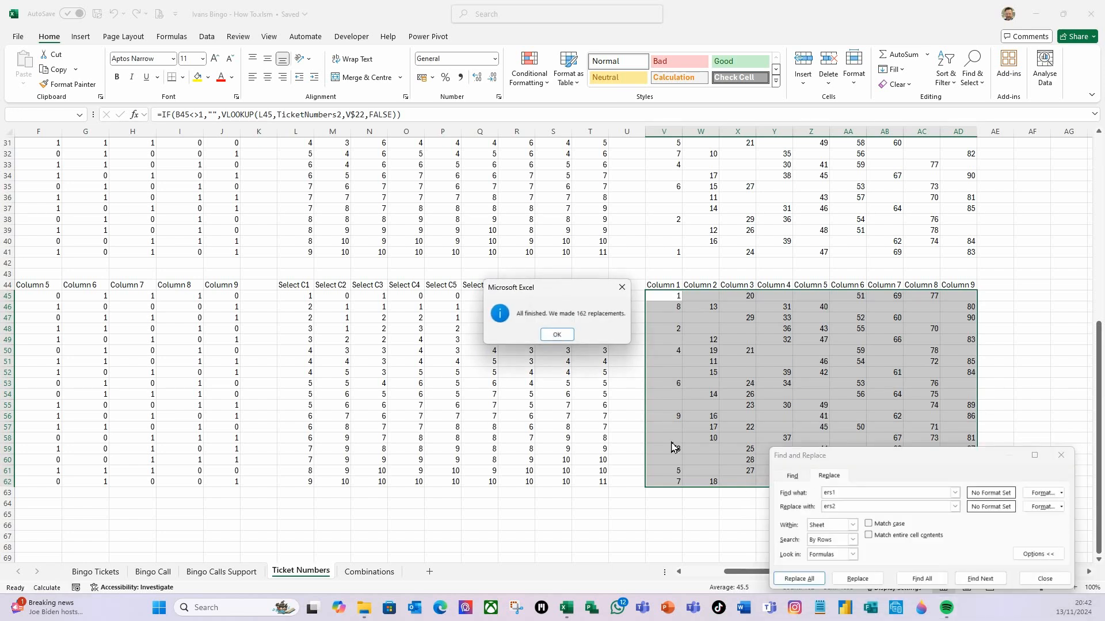
click(561, 335)
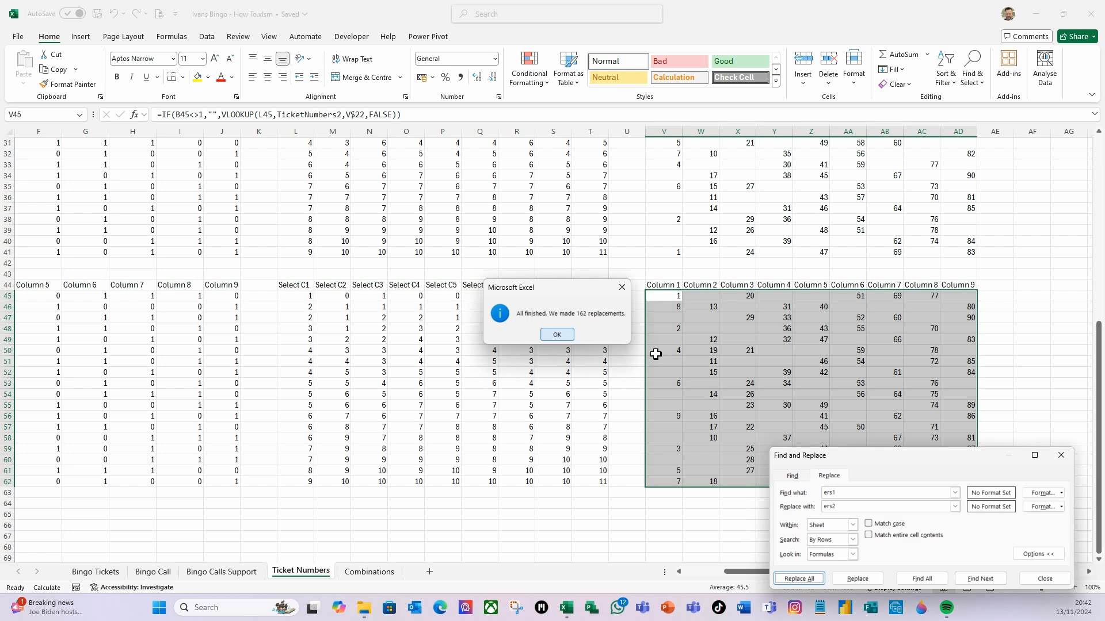
click(1040, 583)
Recalculate the sheet and review the Ticket 1 and Ticket 2 grids
click(665, 526)
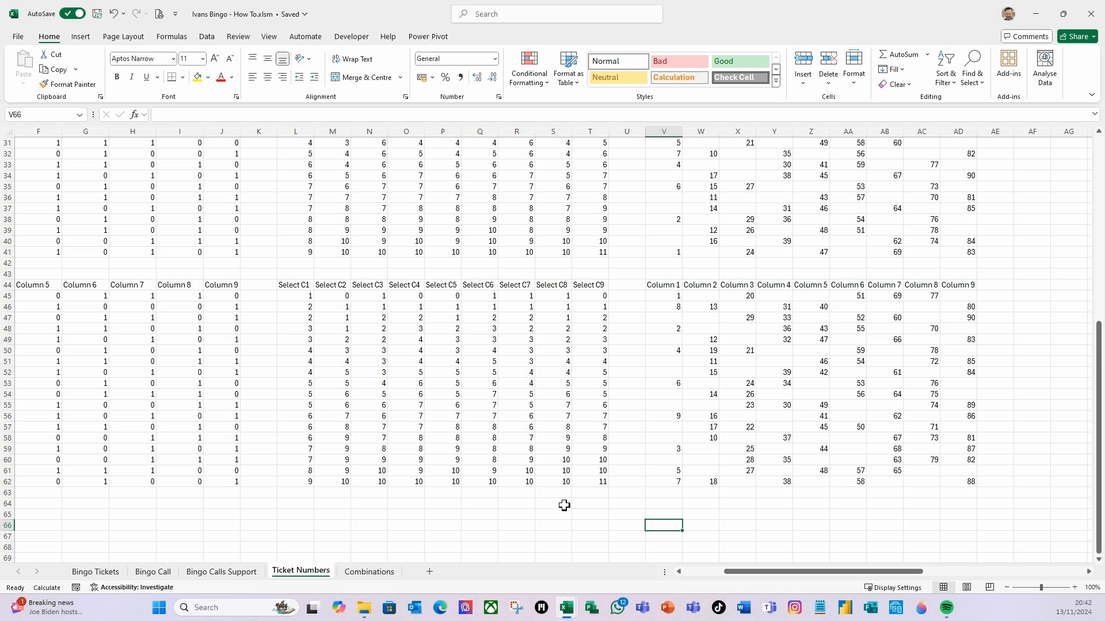
key(F9)
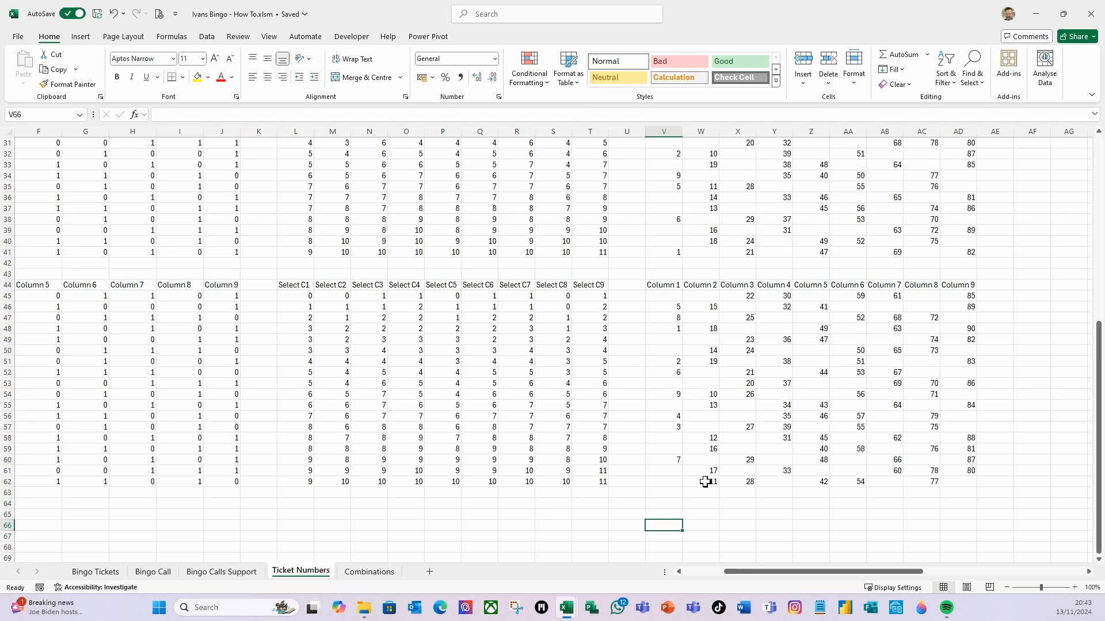
scroll(707, 472, up, 3)
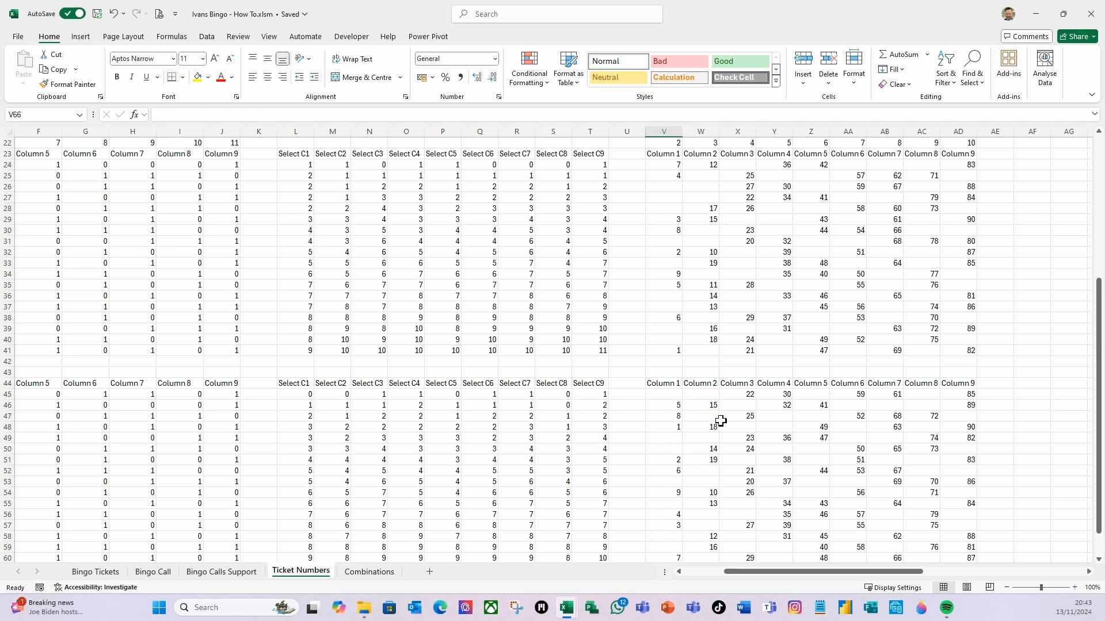
scroll(716, 447, down, 2)
scroll(717, 446, down, 2)
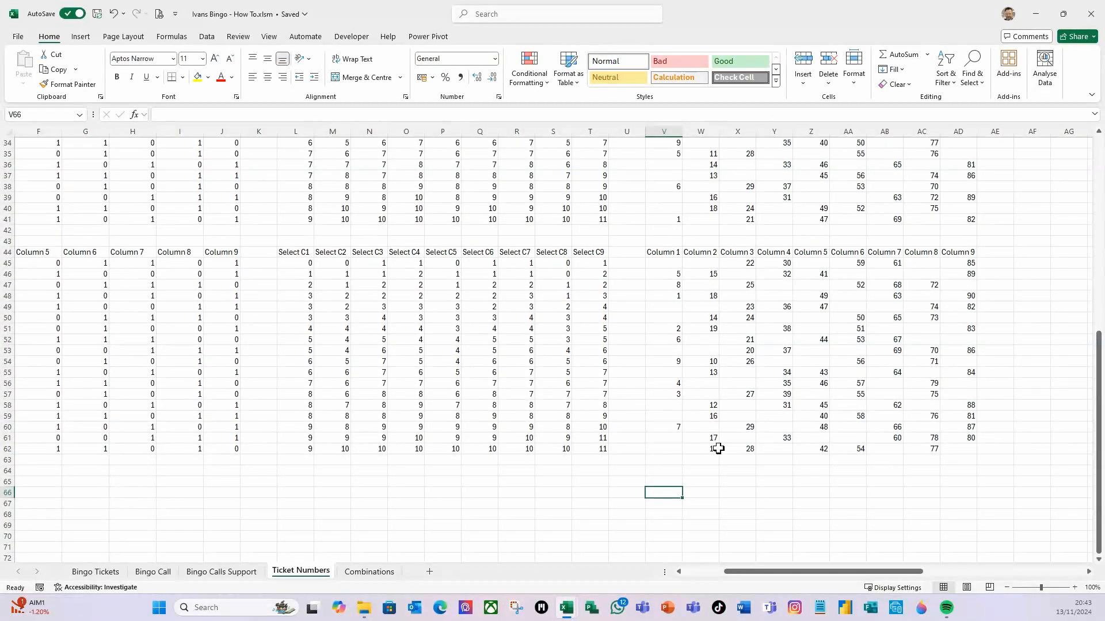
drag(767, 577, 679, 573)
scroll(683, 543, up, 2)
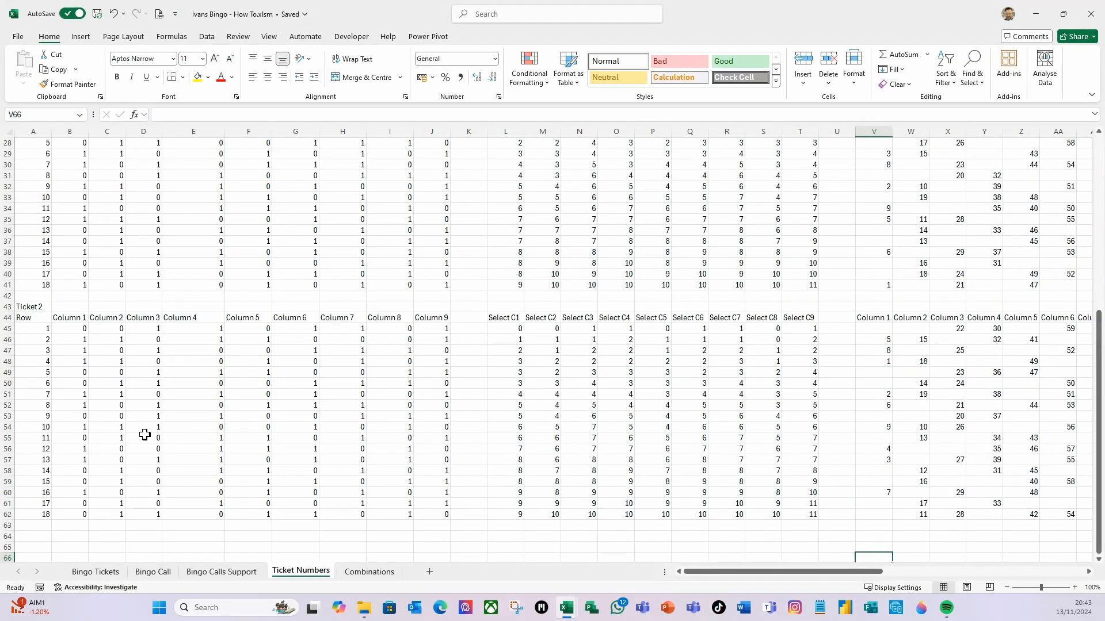
scroll(61, 378, down, 1)
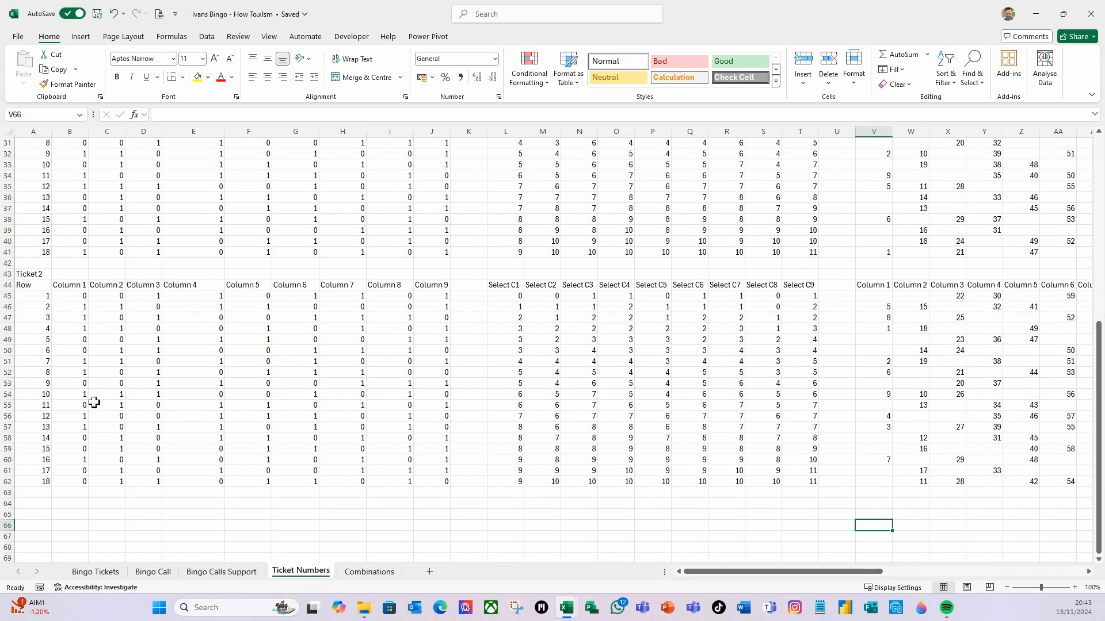
Select the Ticket 4 number grid V87:AD104 and replace ers3 with ers4 so it looks up TicketNumbers4
click(19, 284)
drag(518, 329, 805, 511)
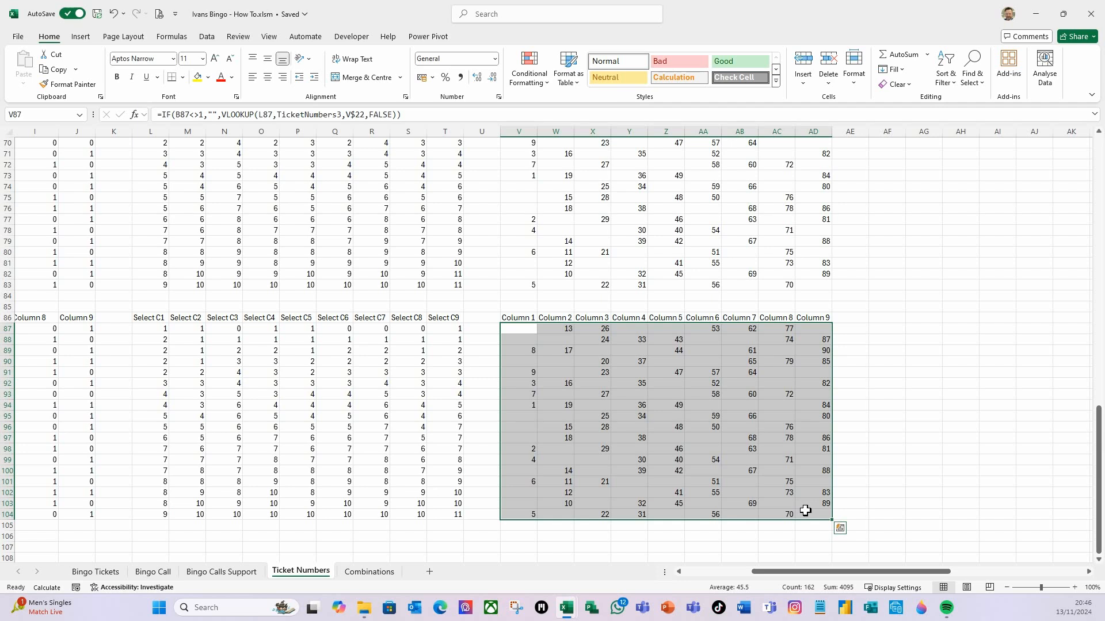
key(ctrl+f)
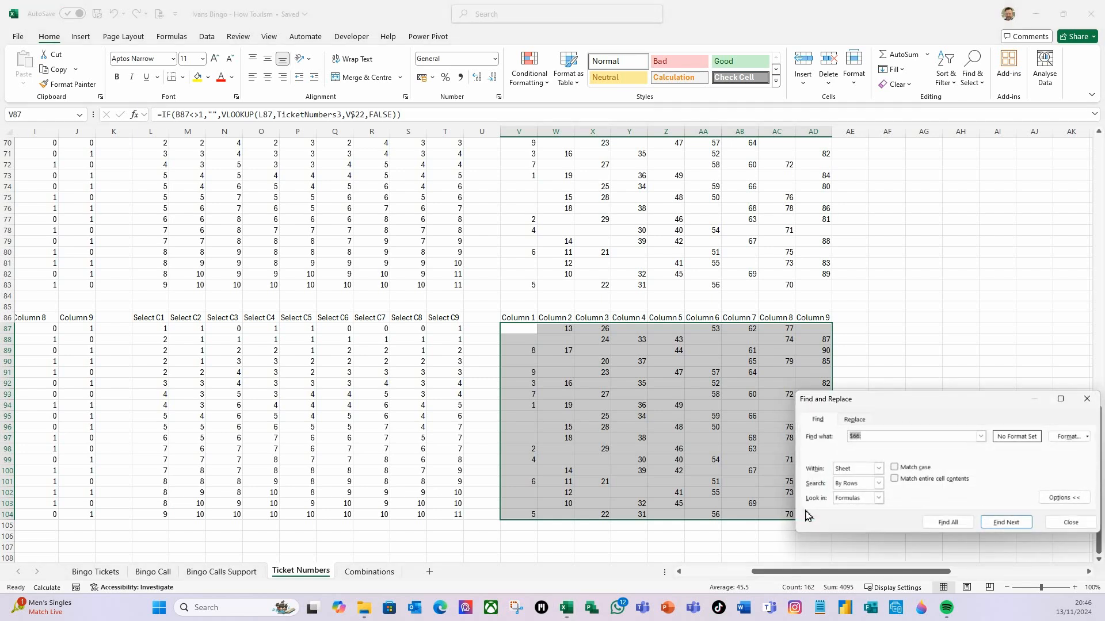
drag(912, 405, 808, 255)
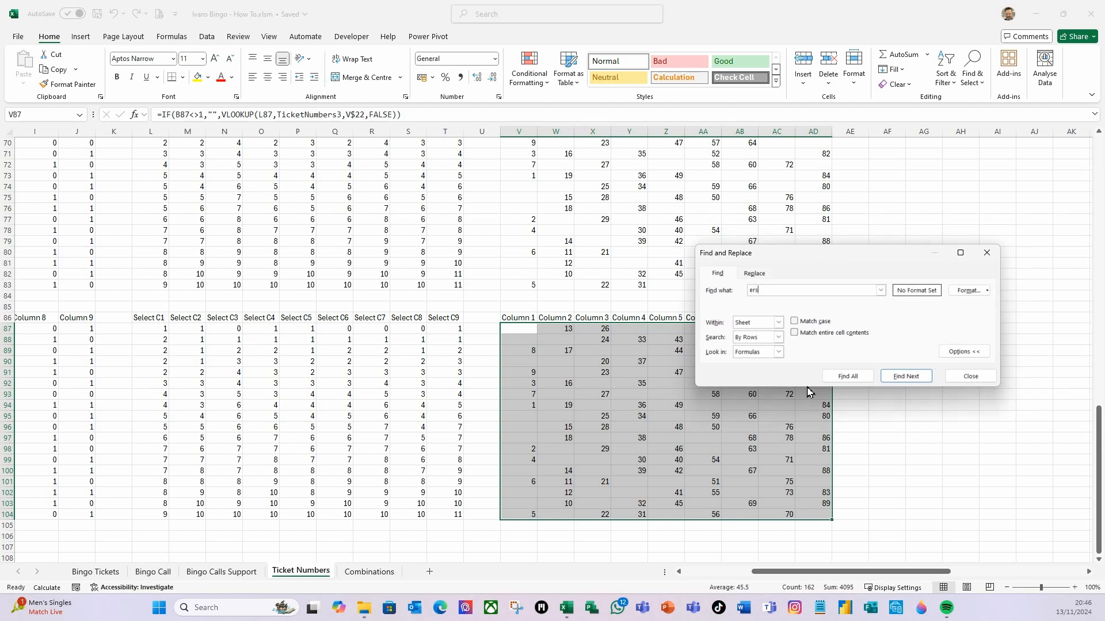
text(ers3)
click(752, 279)
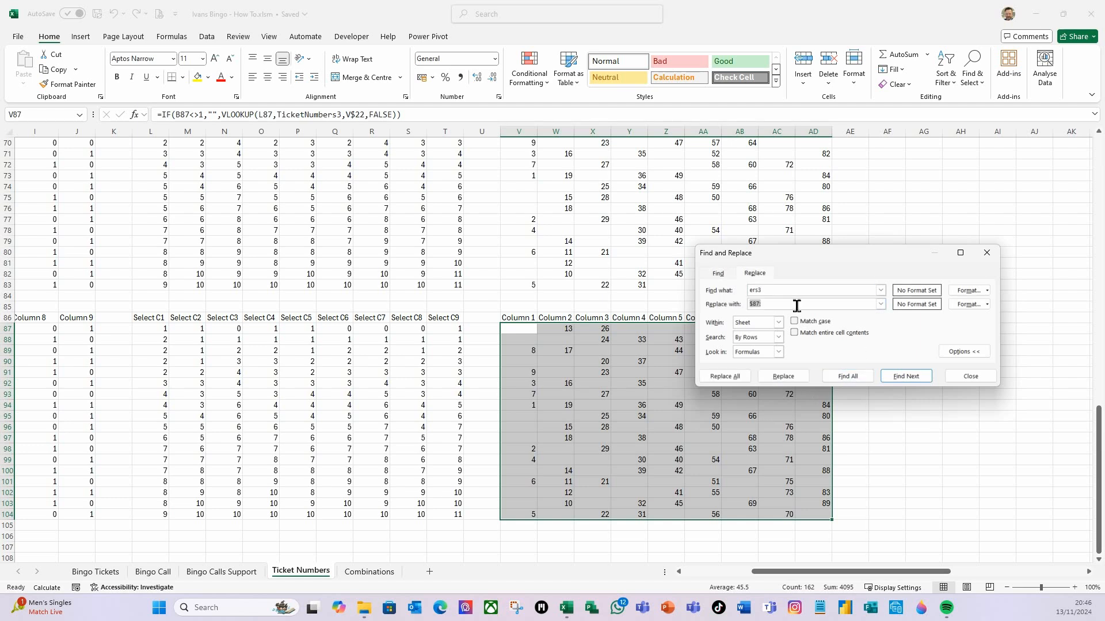
click(732, 380)
click(725, 376)
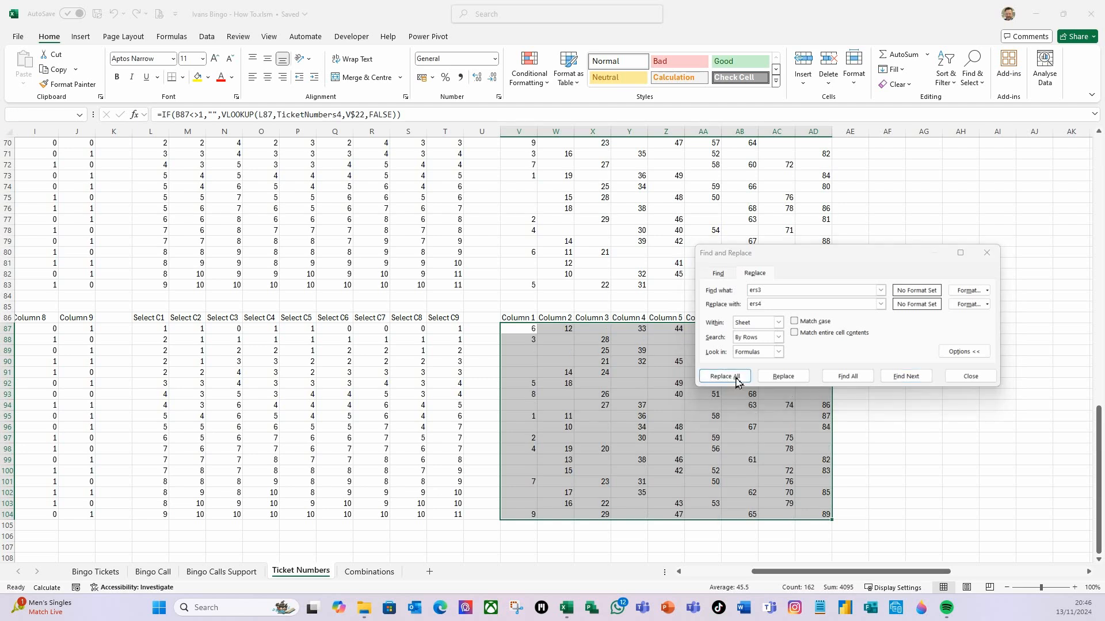
click(557, 336)
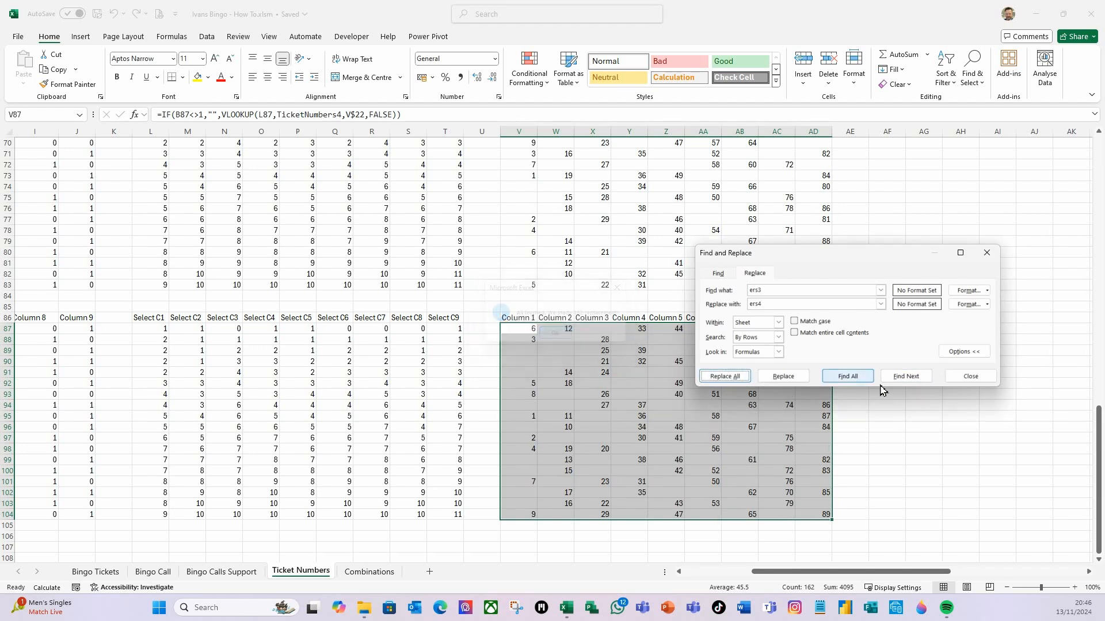
click(962, 378)
Recalculate and review the ticket grids from Ticket 4 back up to Ticket 1
click(800, 441)
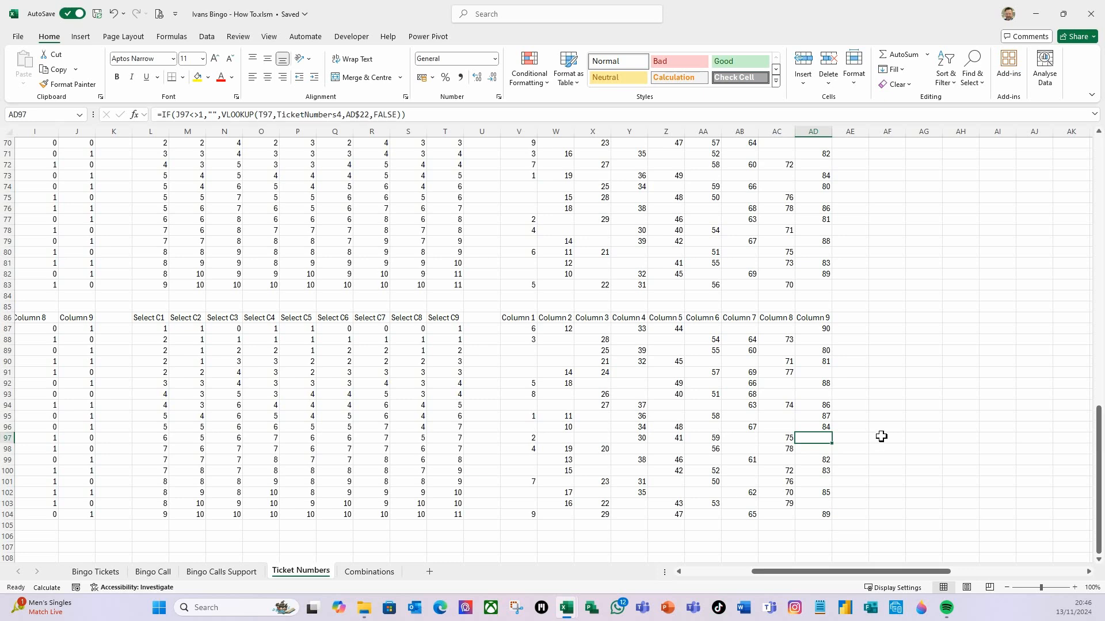
key(F9)
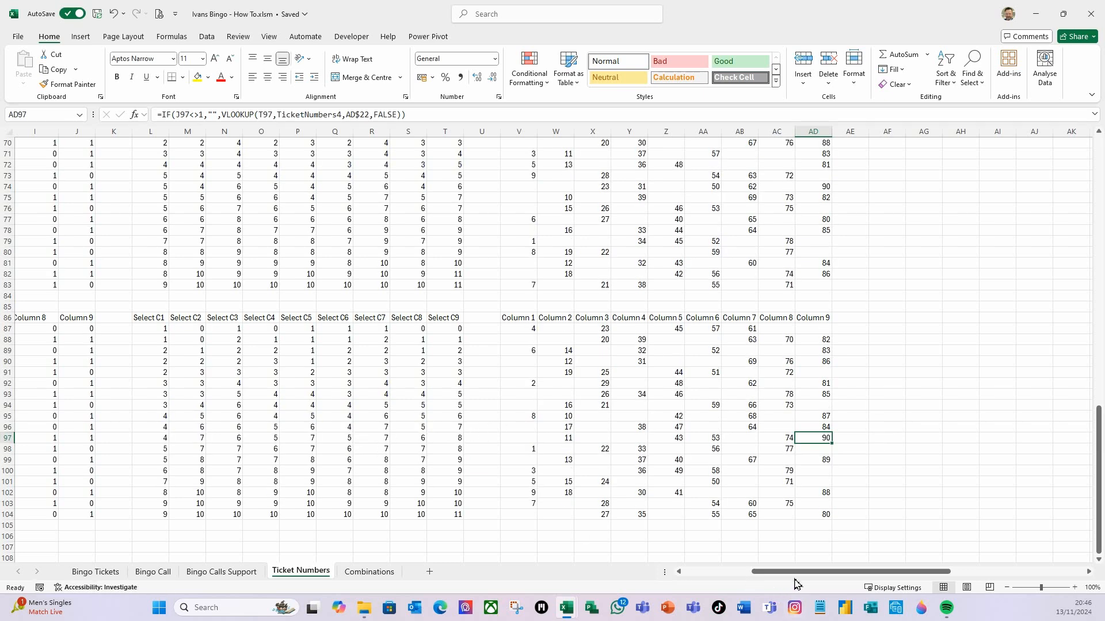
drag(794, 572, 668, 572)
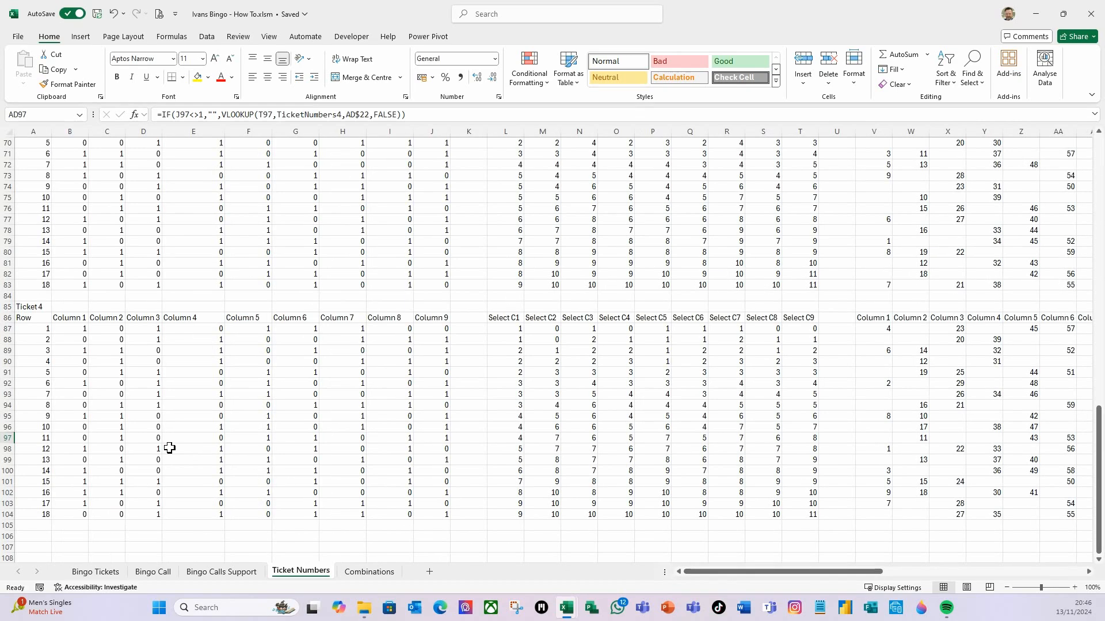
scroll(169, 448, up, 12)
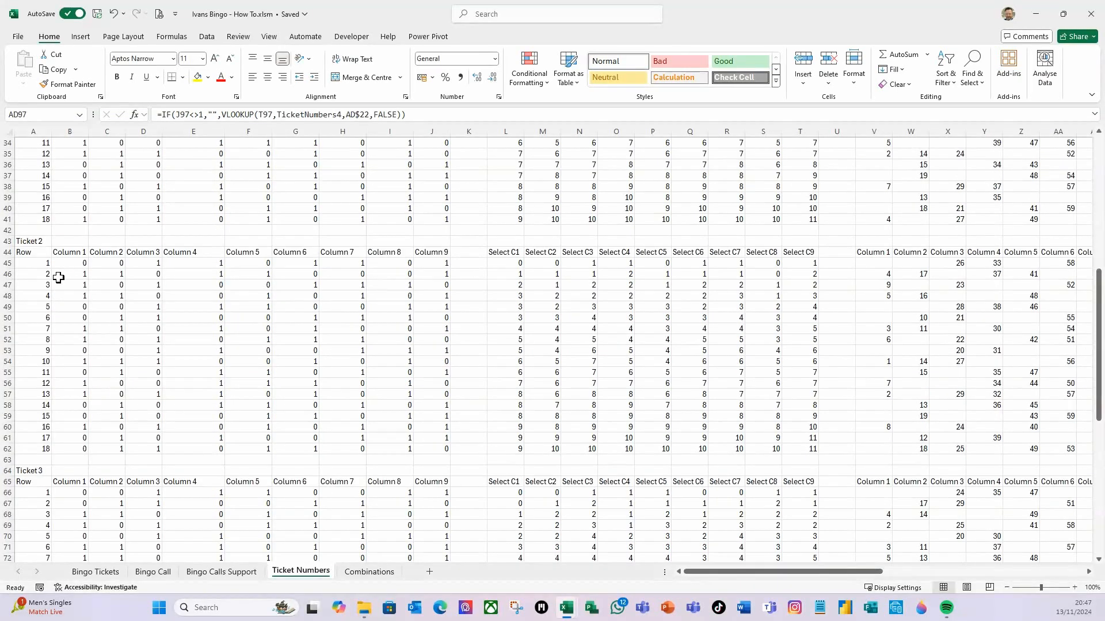
scroll(59, 278, up, 7)
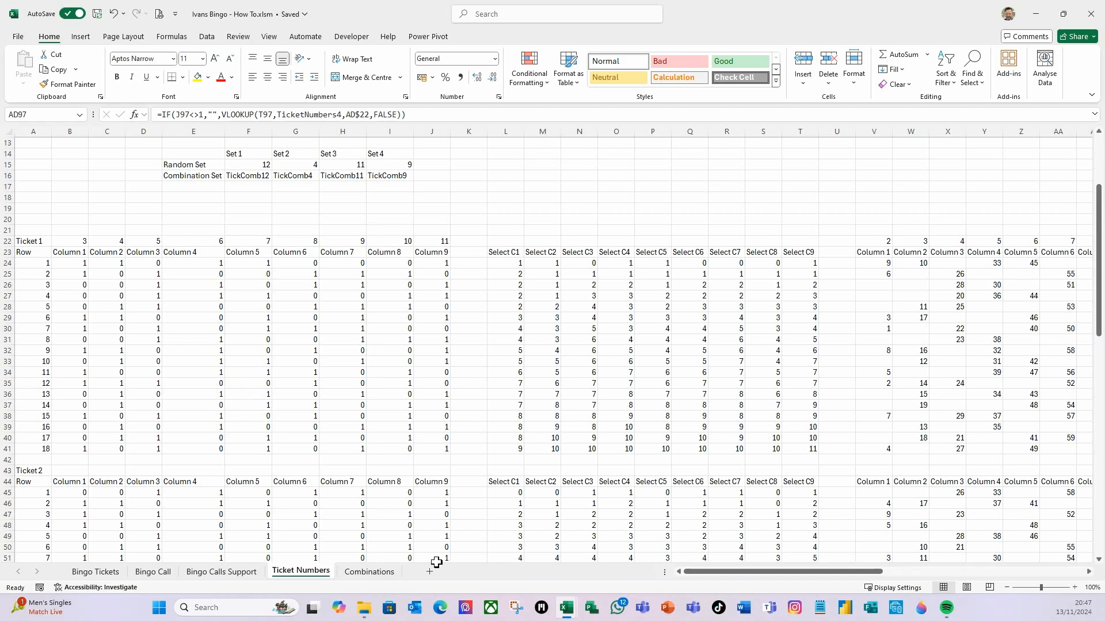
drag(717, 577, 772, 577)
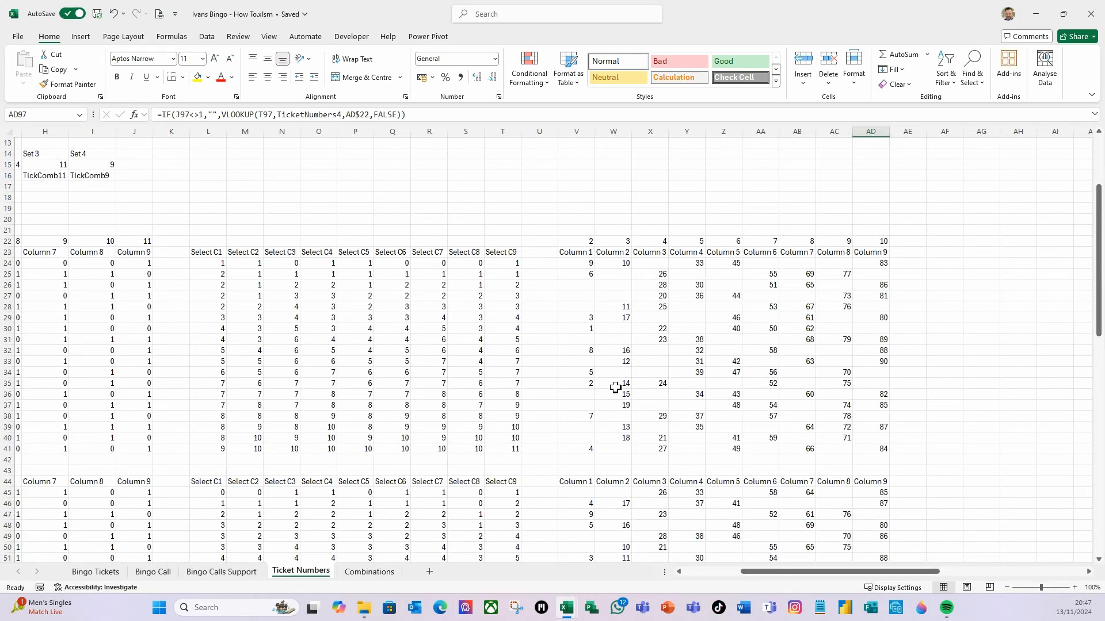
Examine all four ticket number grids down to Ticket 4, then return to the top of the Ticket Numbers sheet
scroll(626, 335, down, 1)
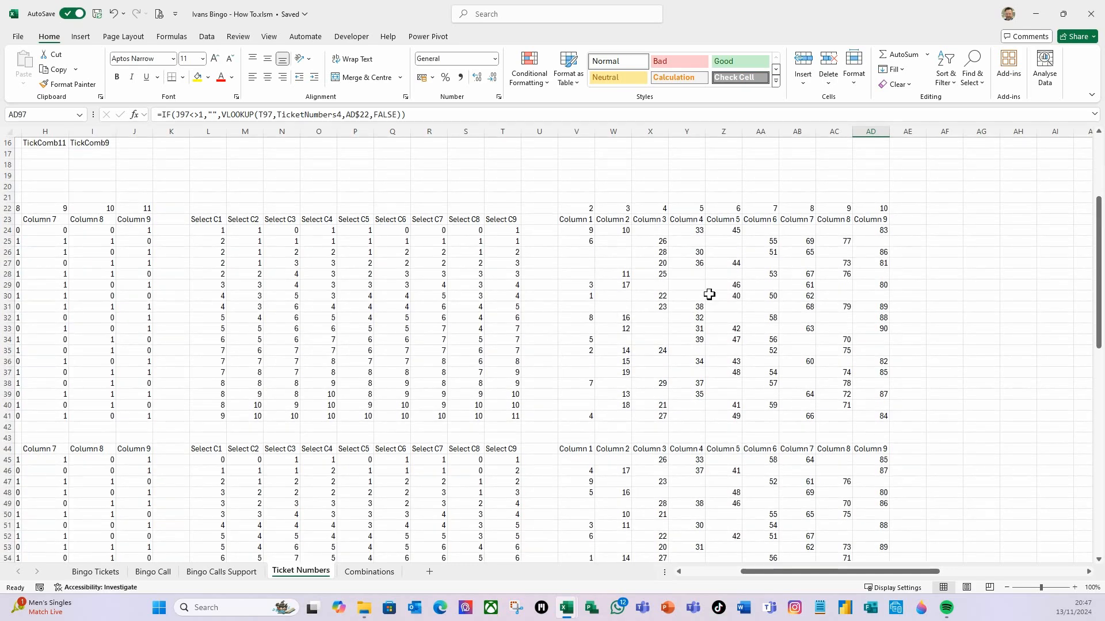
scroll(622, 304, down, 1)
scroll(592, 254, down, 1)
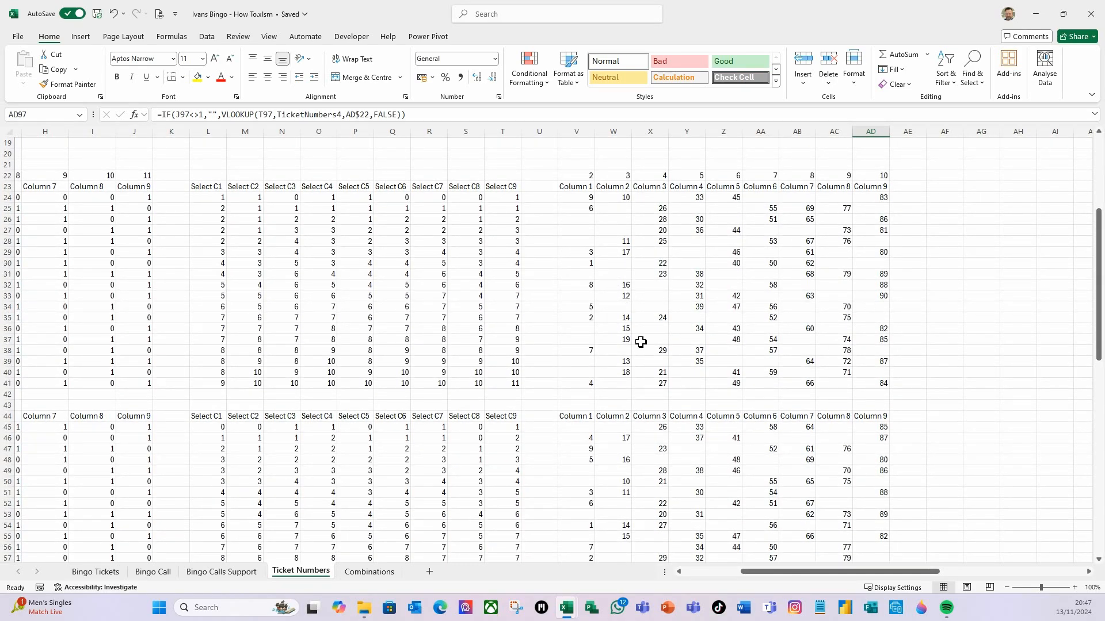
scroll(624, 420, down, 2)
scroll(612, 498, down, 12)
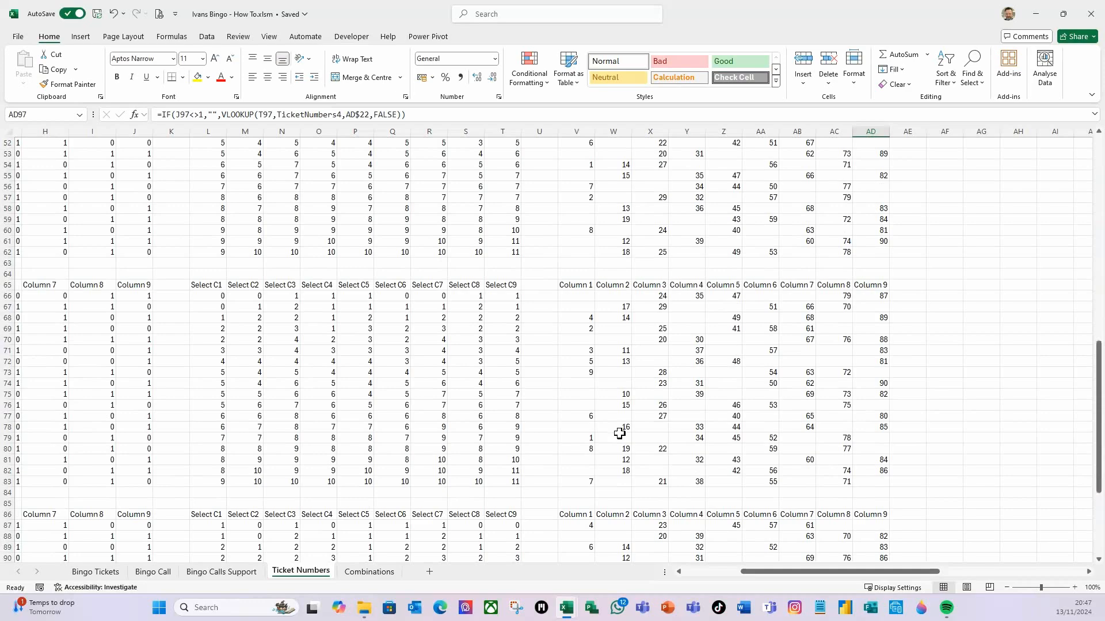
scroll(619, 437, down, 6)
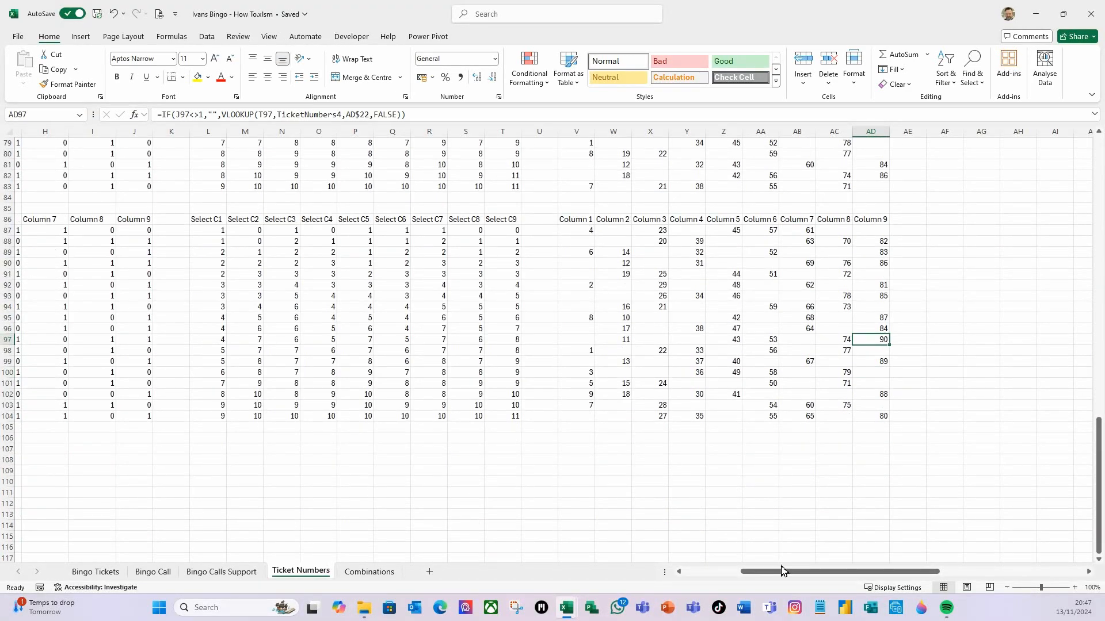
drag(785, 572, 685, 572)
scroll(288, 430, up, 12)
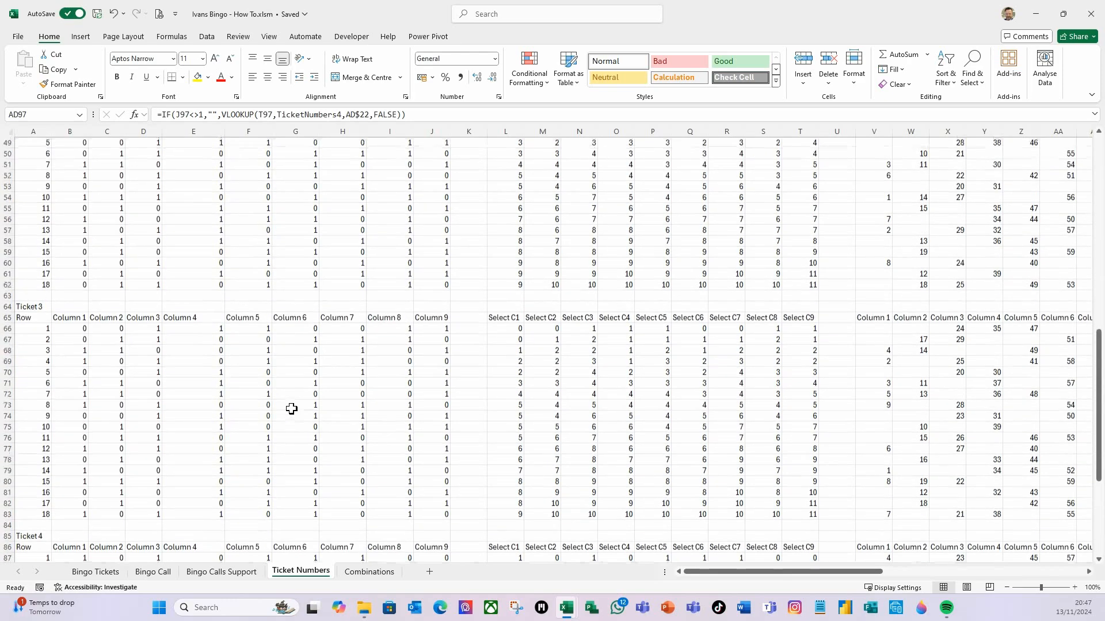
scroll(296, 409, up, 11)
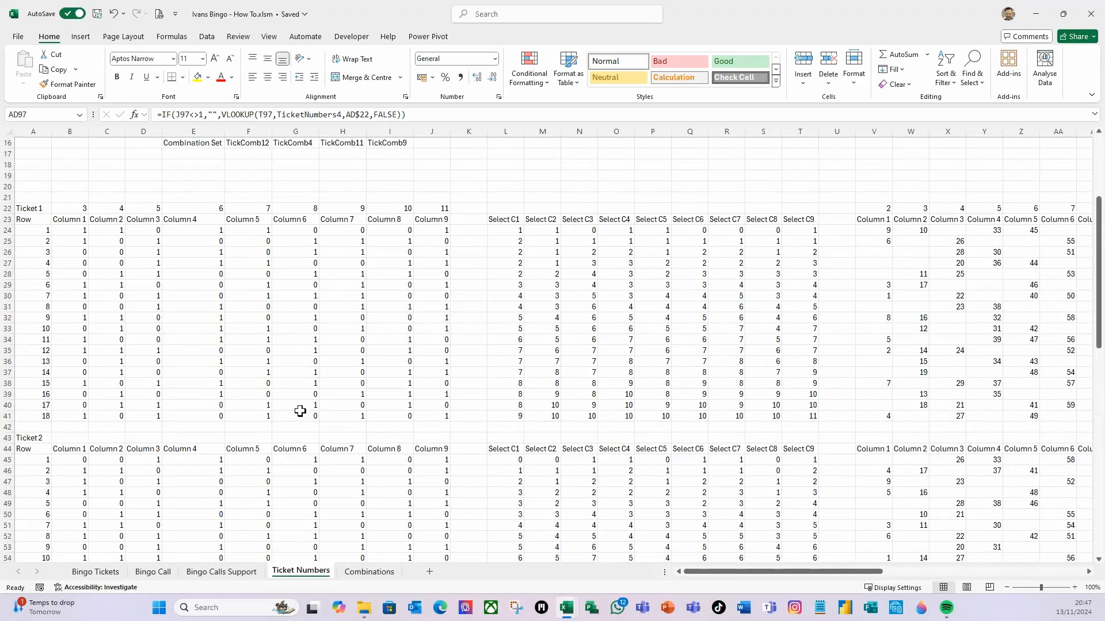
scroll(305, 400, up, 3)
click(80, 318)
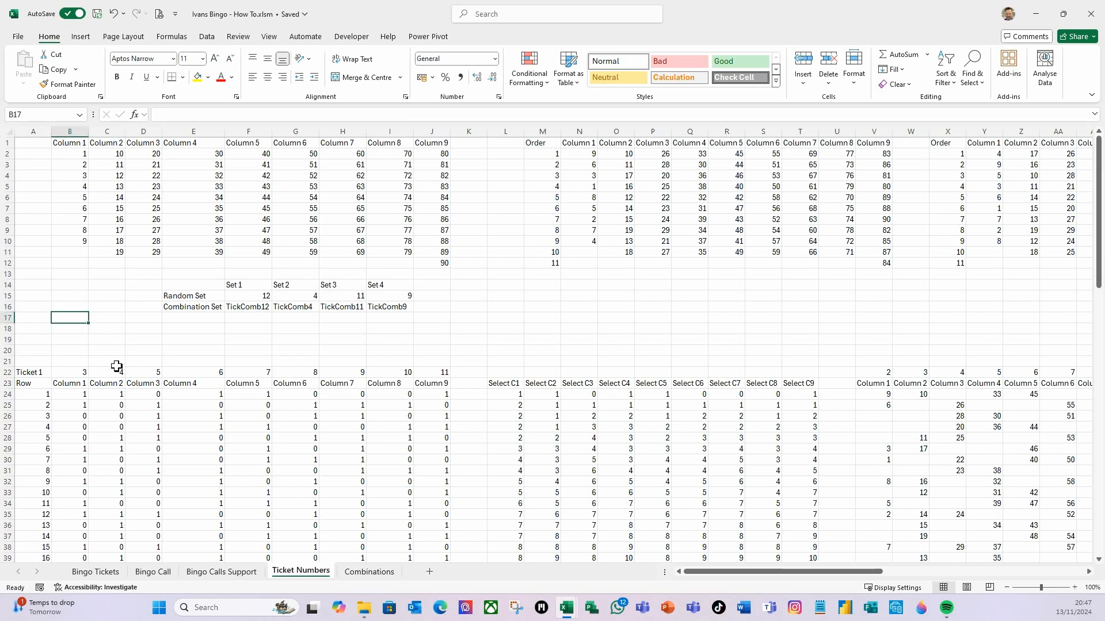